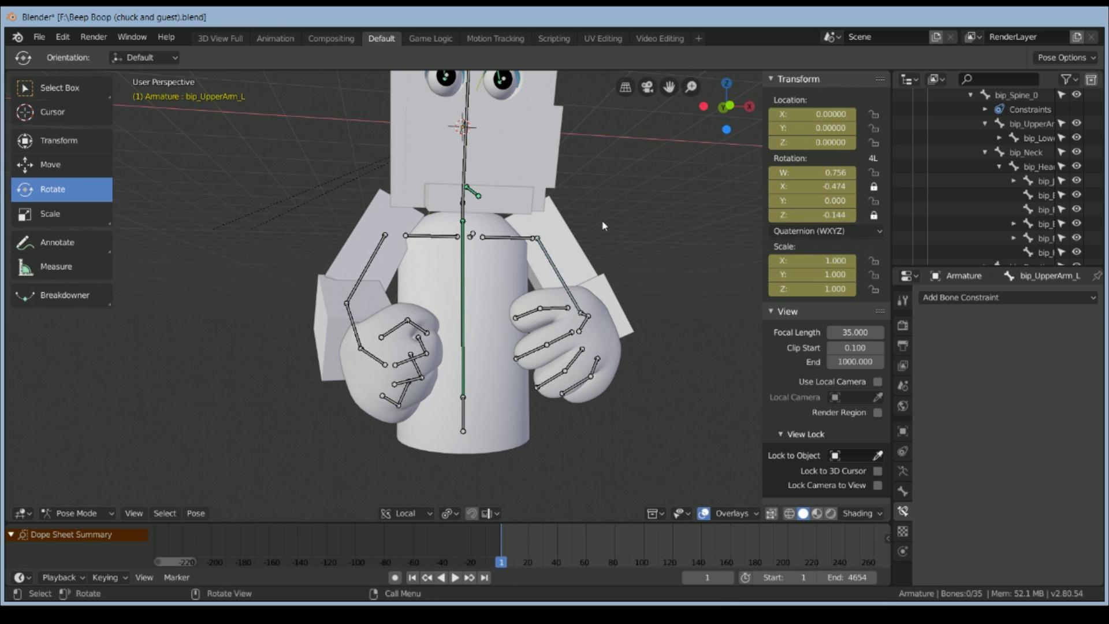
- Examine the puppet's armature from several angles, including the spine and neck bones and their rotation values
middle_drag(613, 212, 610, 287)
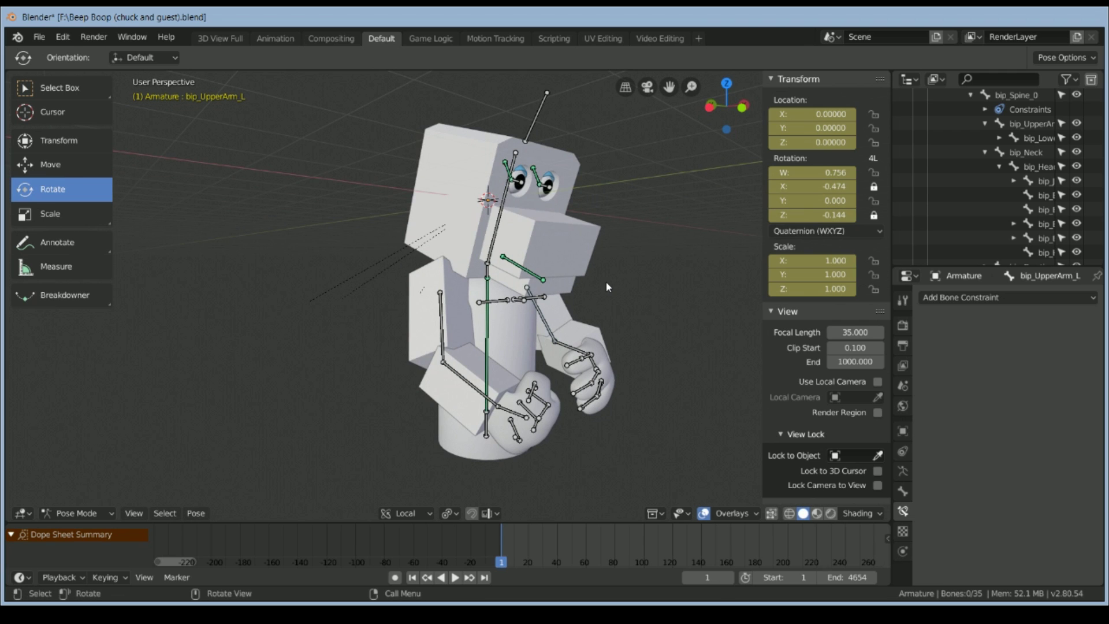
middle_drag(522, 300, 469, 274)
middle_drag(381, 309, 424, 300)
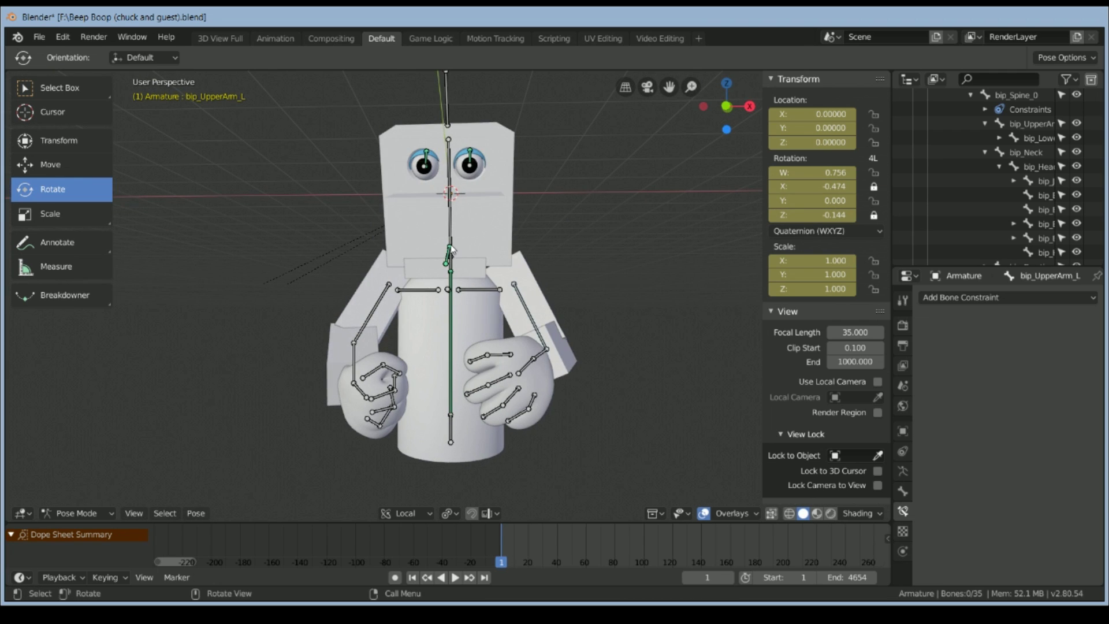
middle_drag(469, 223, 486, 334)
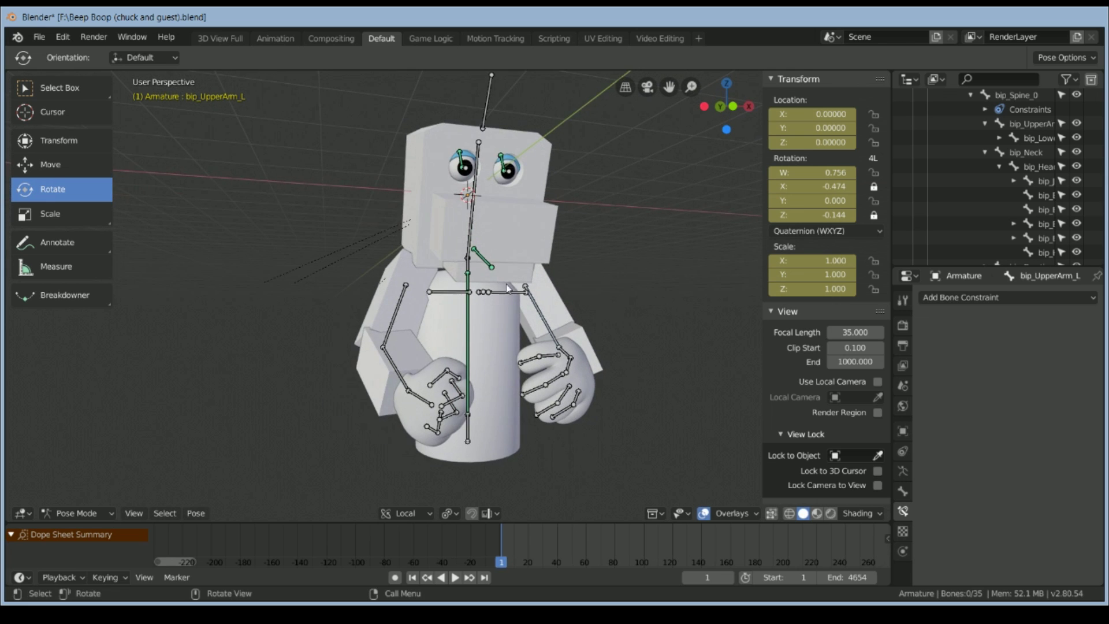
scroll(486, 335, up, 2)
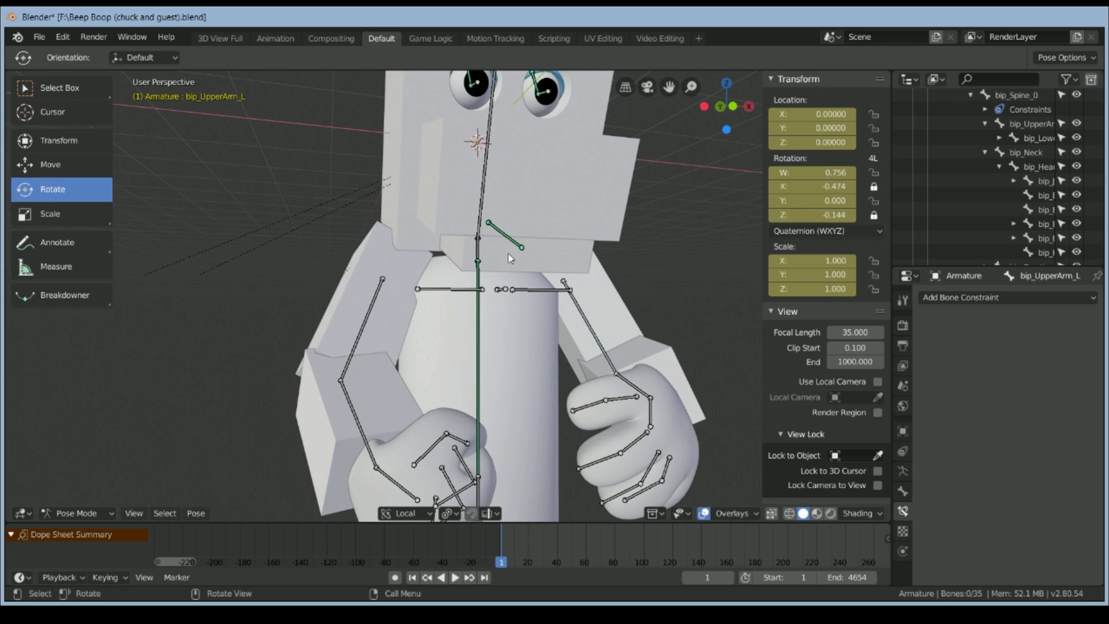
middle_drag(523, 311, 479, 292)
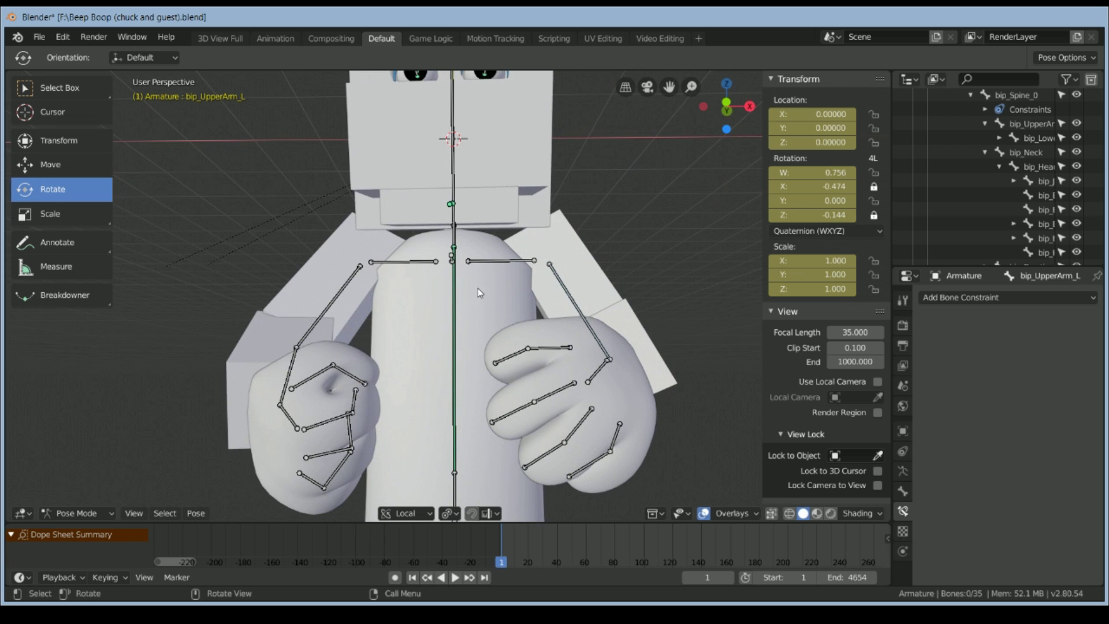
key(ctrl+z)
middle_drag(483, 249, 440, 233)
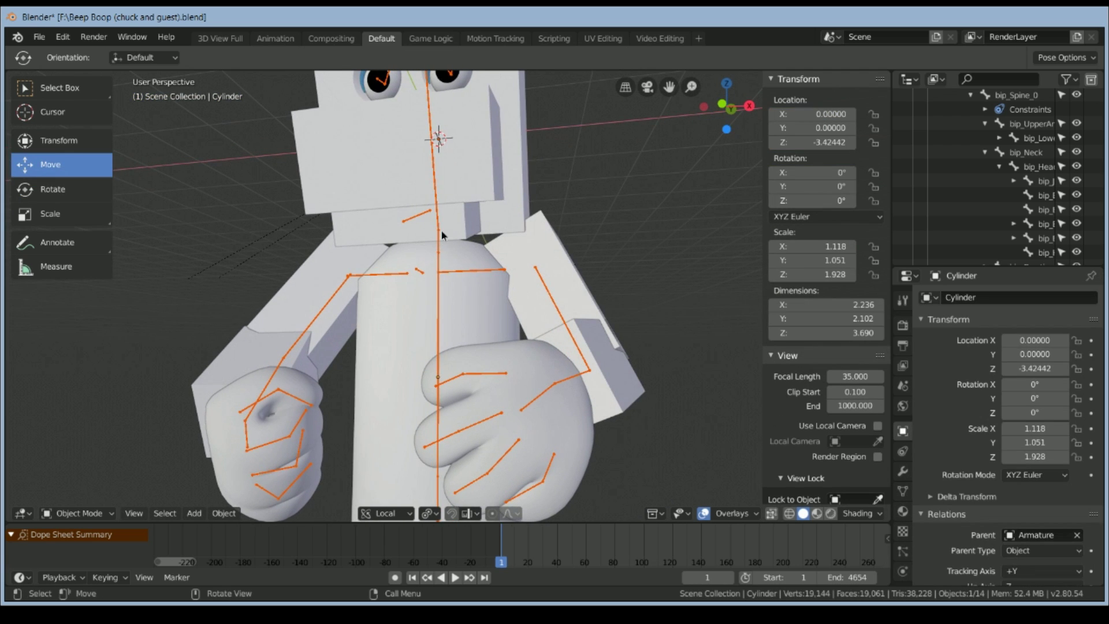
key(ctrl+shift+z)
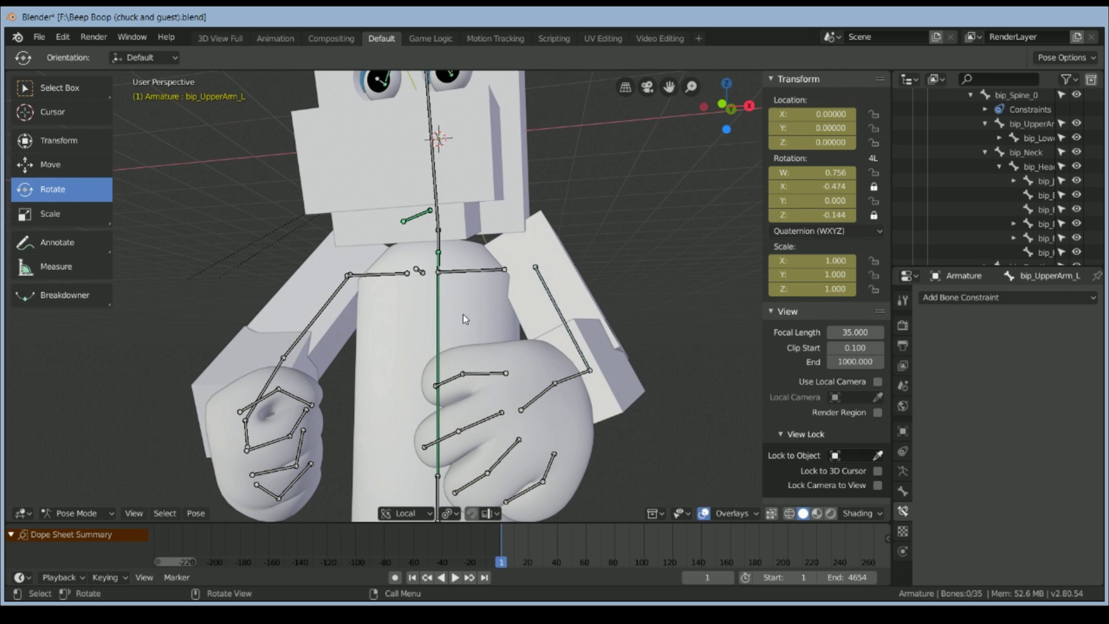
key(ctrl+z)
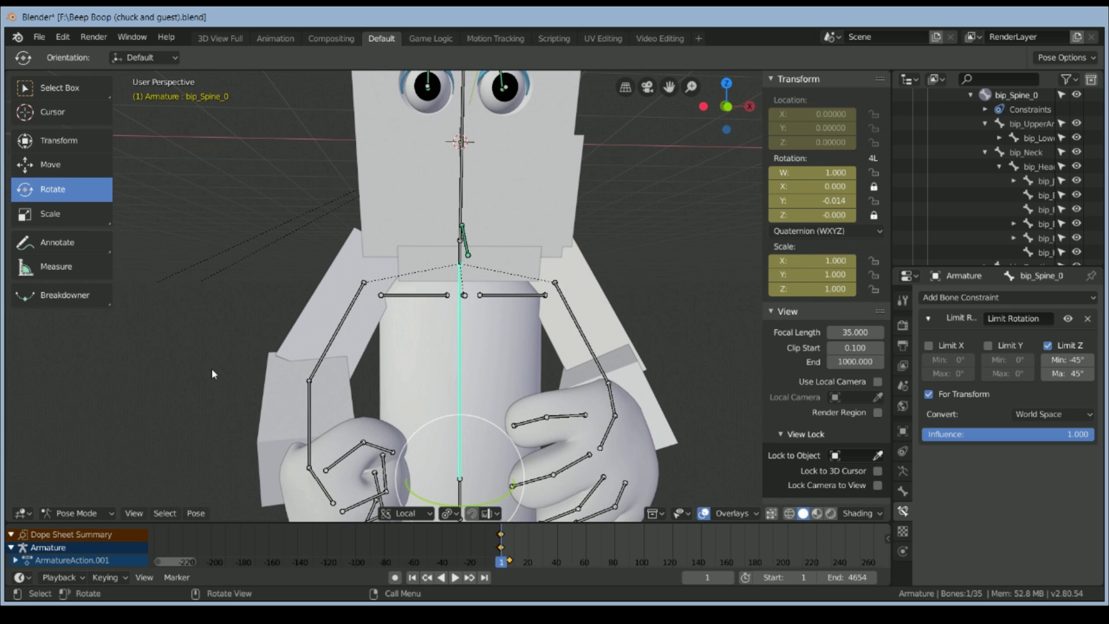
middle_drag(449, 180, 432, 276)
click(501, 258)
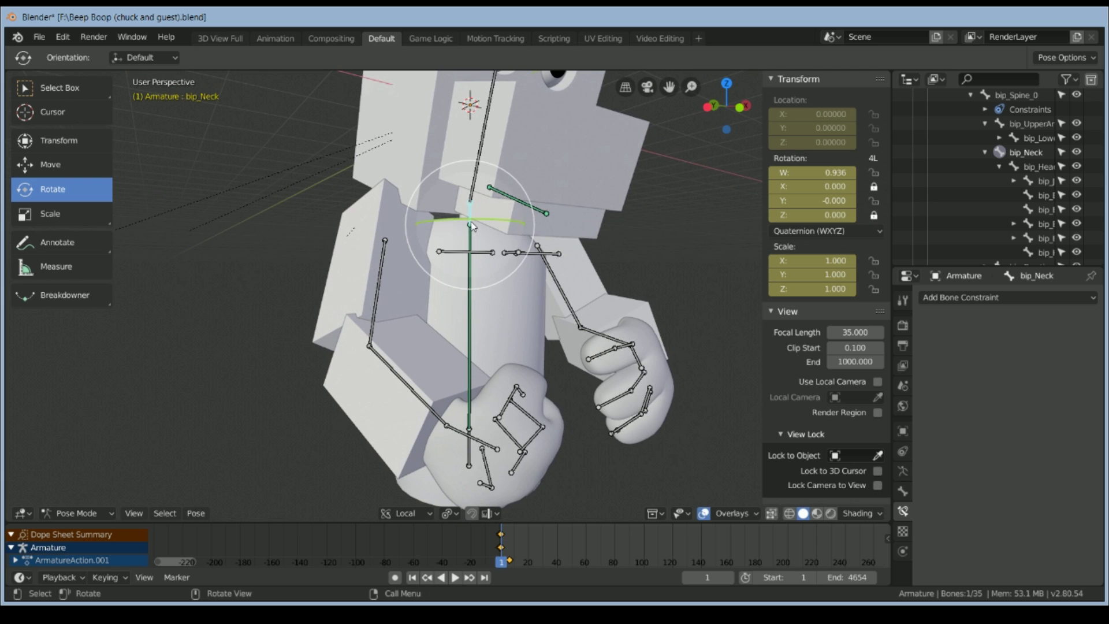
middle_drag(477, 237, 484, 206)
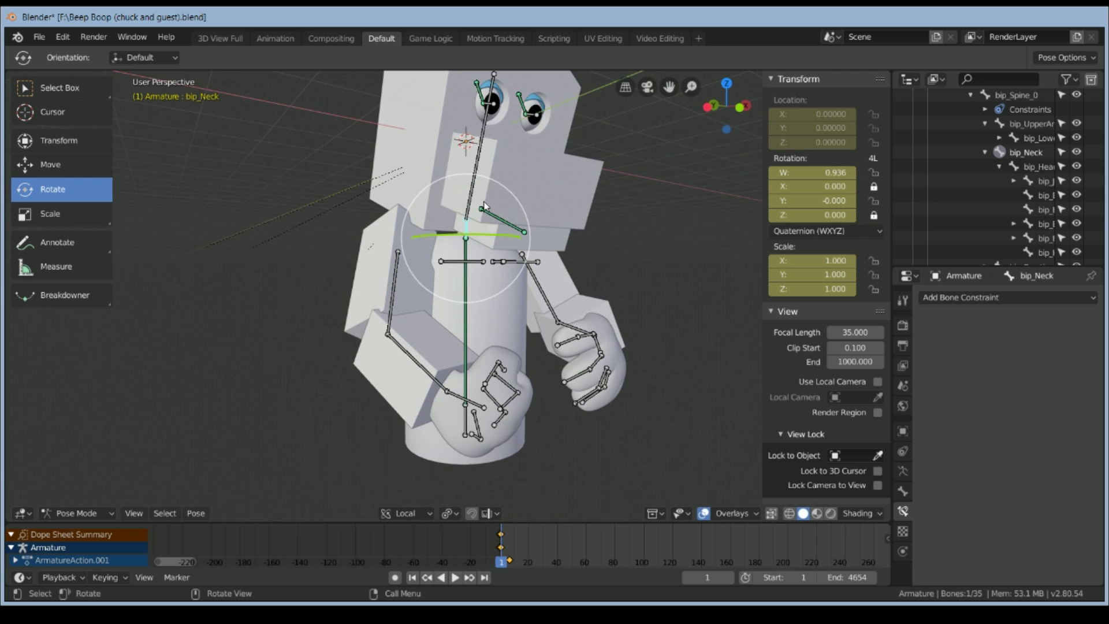
- Try setting the X rotation of the bip_Head bone to 0
click(488, 132)
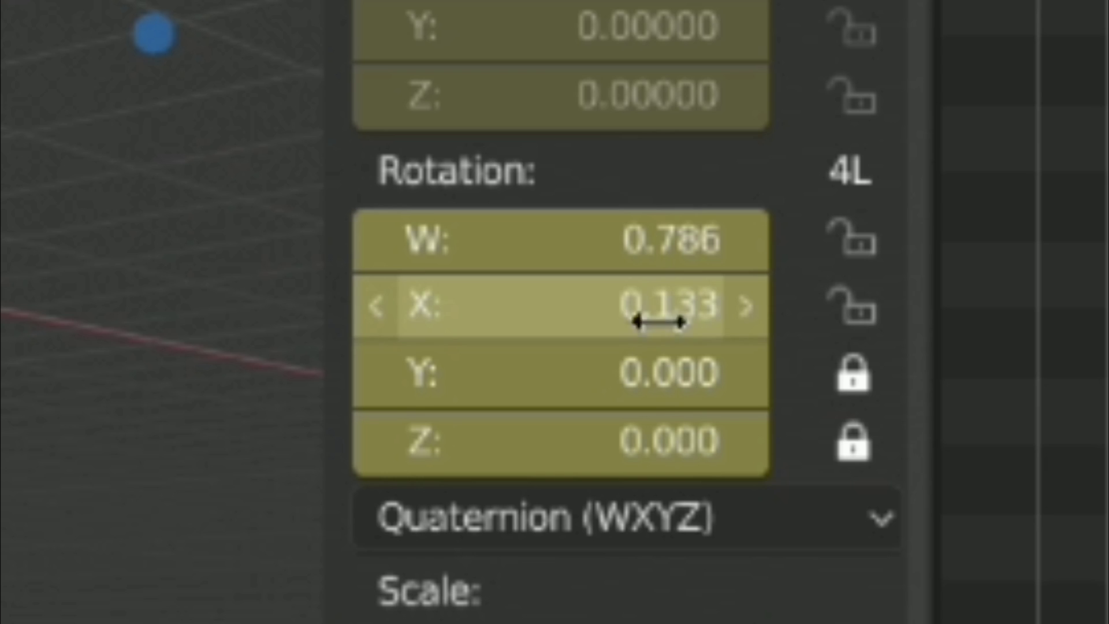
click(831, 186)
click(831, 186)
key(ctrl+a)
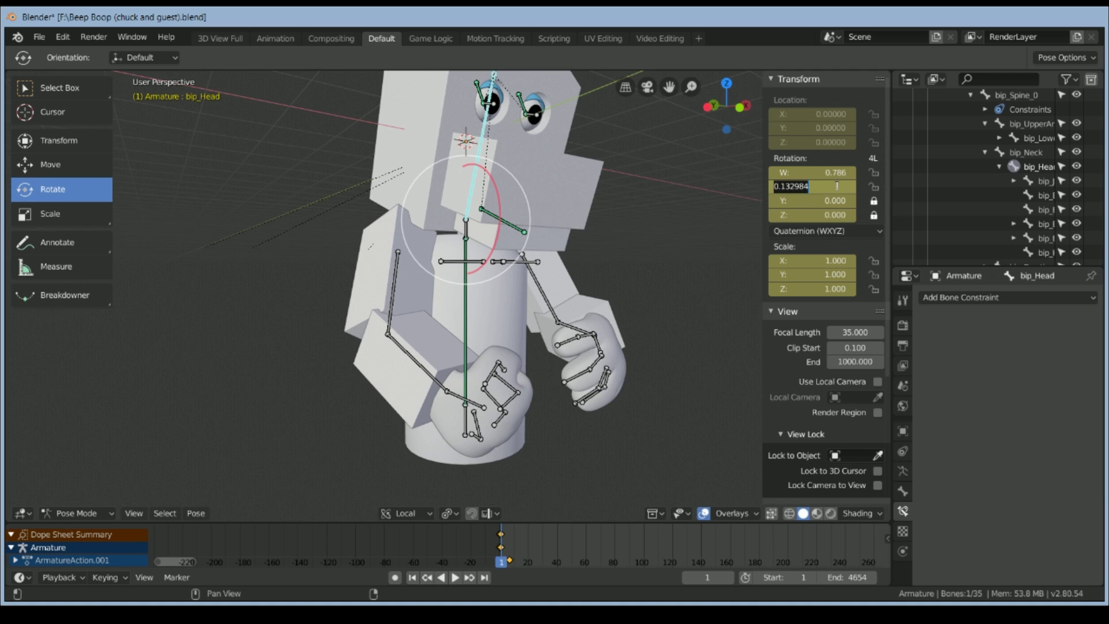
text(0)
key(Return)
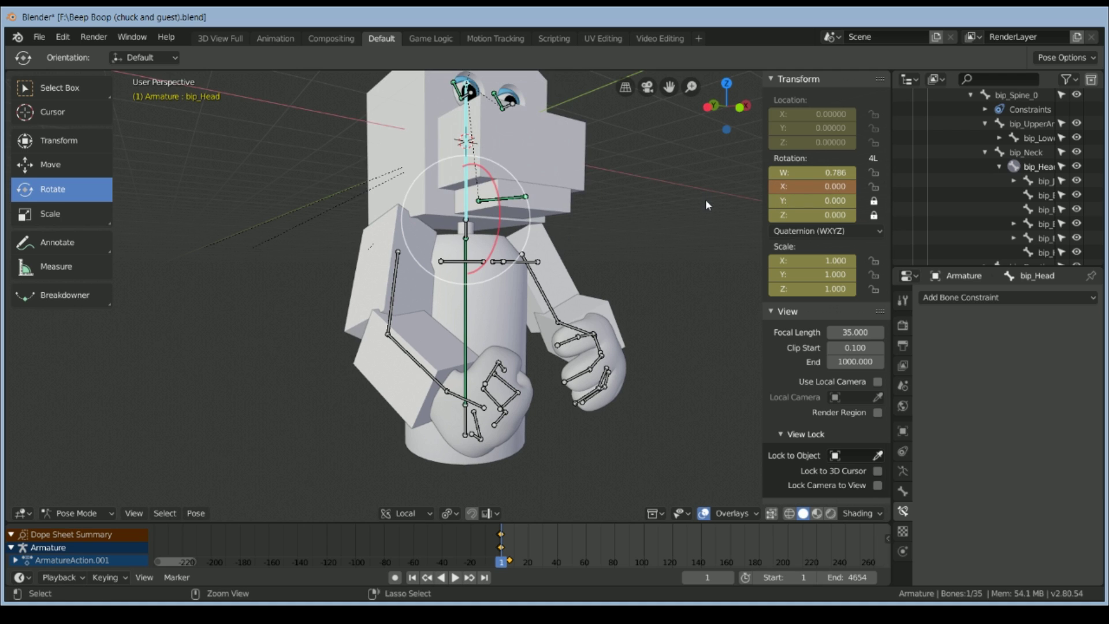
key(ctrl+z)
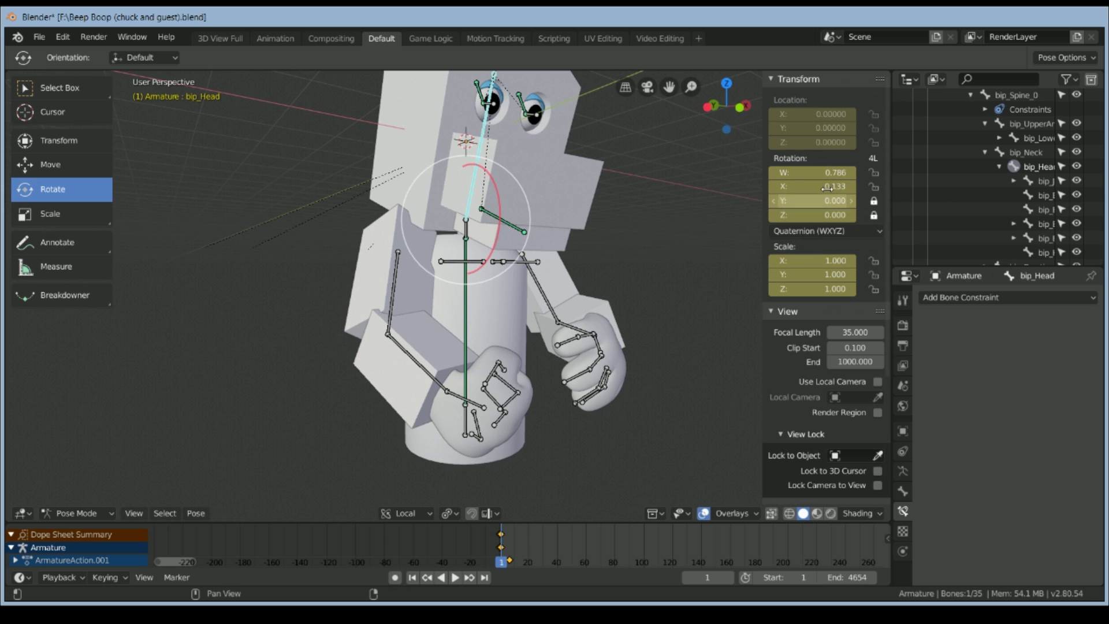
- Select the bip_Spine_0 and bip_UpperArm_L bones together
middle_drag(670, 213, 526, 290)
click(419, 310)
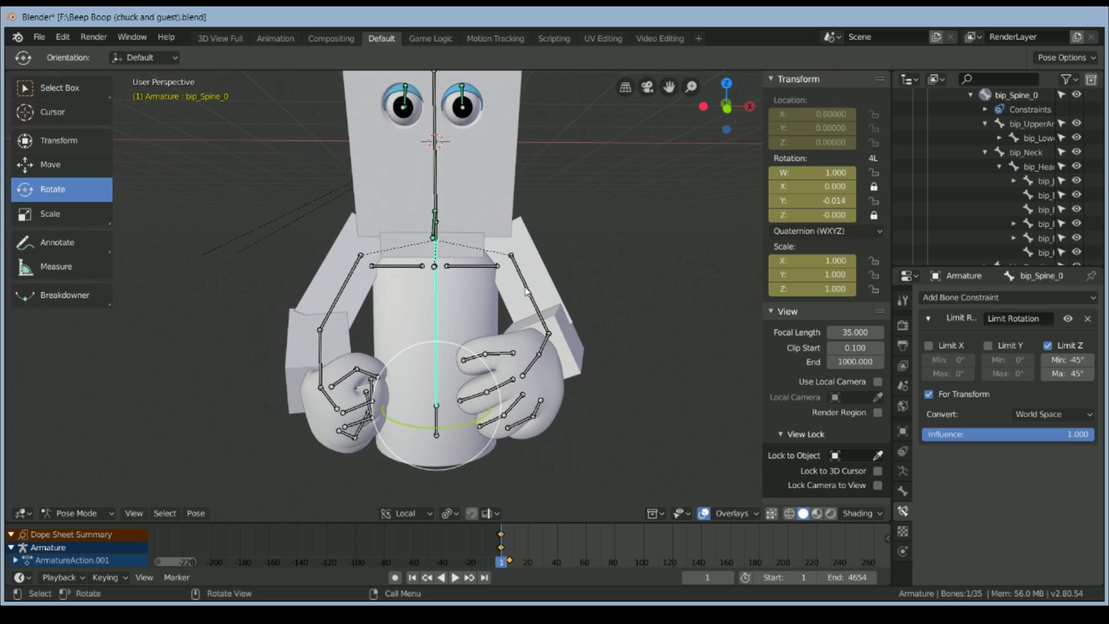
shift+click(525, 290)
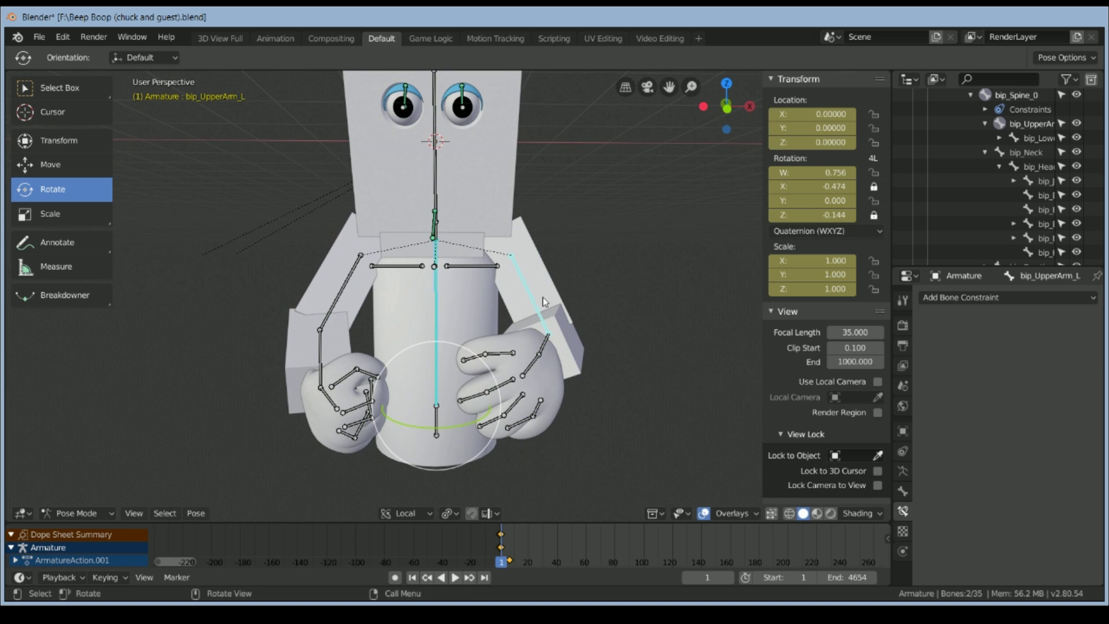
scroll(553, 289, up, 2)
middle_drag(553, 289, 581, 280)
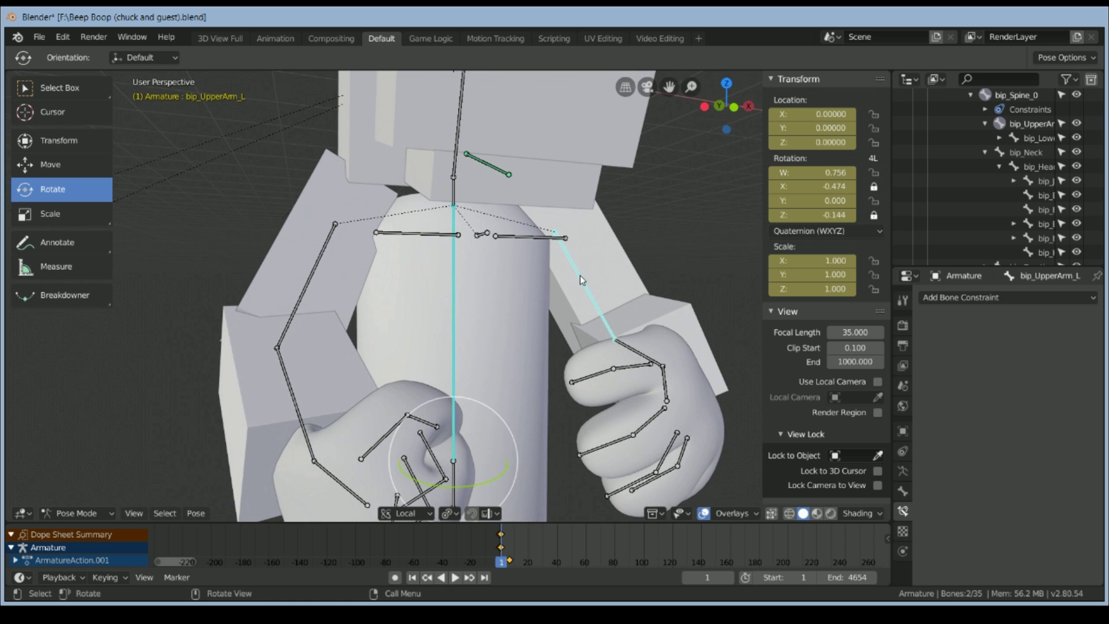
- Try rotating the bip_Spine_0 bone on its own
click(456, 302)
scroll(451, 410, down, 3)
mouse_move(442, 425)
mouse_down()
mouse_move(450, 445)
mouse_move(435, 426)
mouse_up()
key(ctrl+z)
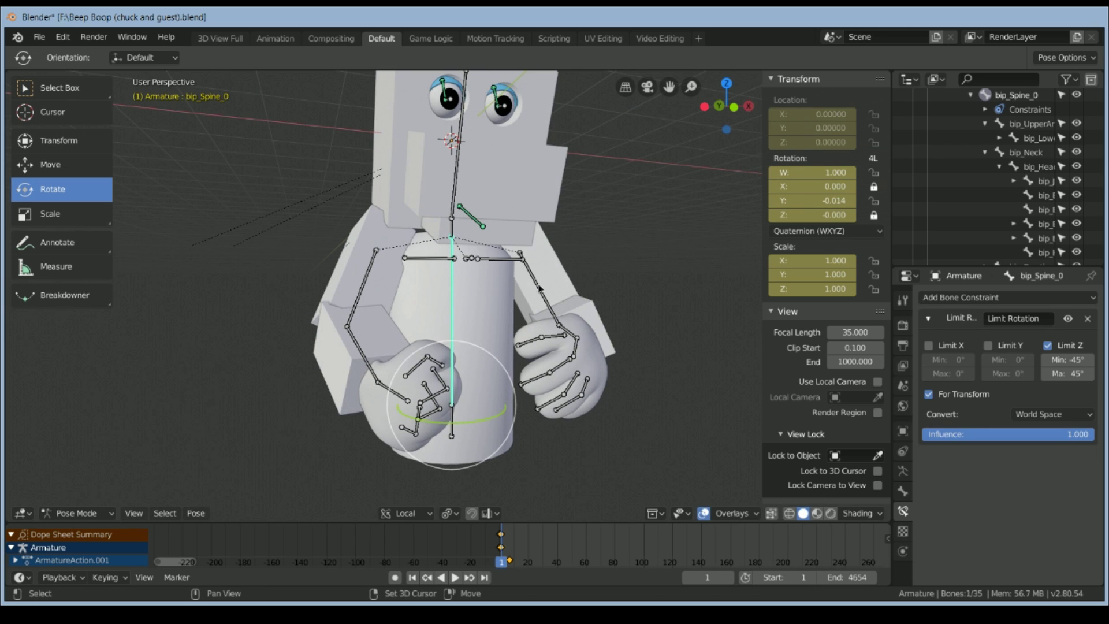
- Add the bip_UpperArm_L bone to the spine bone selection and try rotating both bones together
shift+click(540, 287)
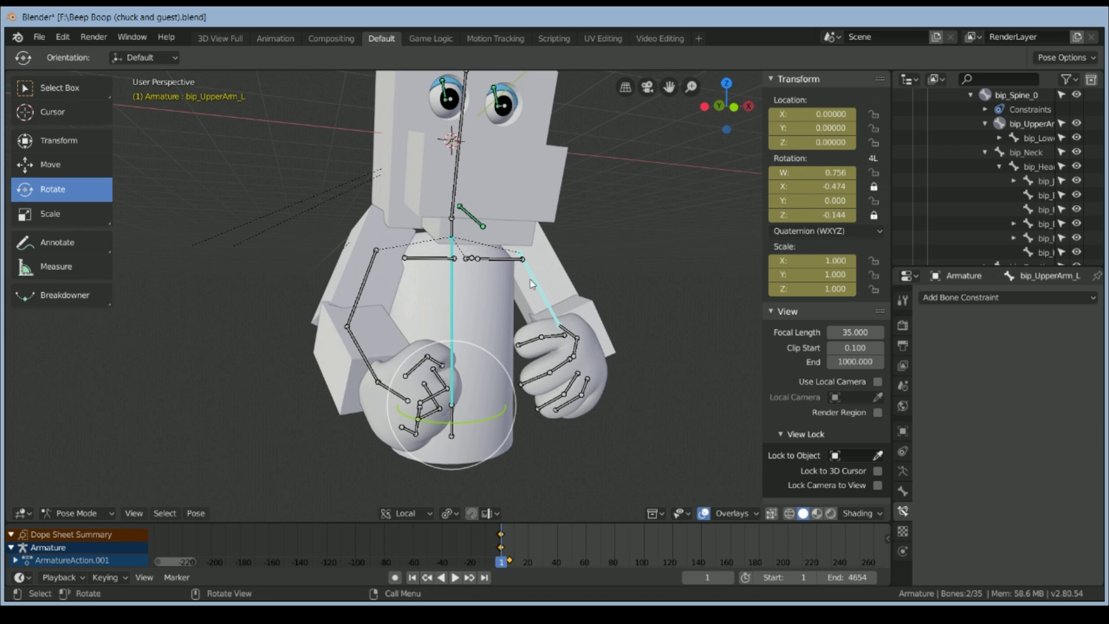
middle_drag(483, 295, 427, 306)
scroll(513, 297, up, 1)
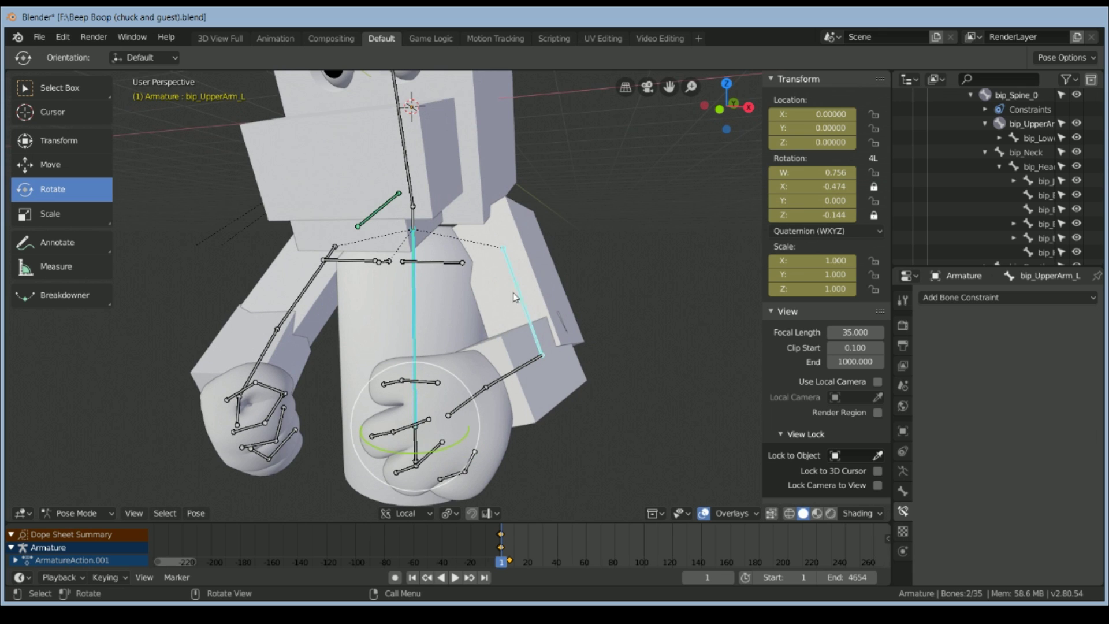
middle_drag(449, 305, 441, 347)
shift+middle_drag(445, 393, 433, 309)
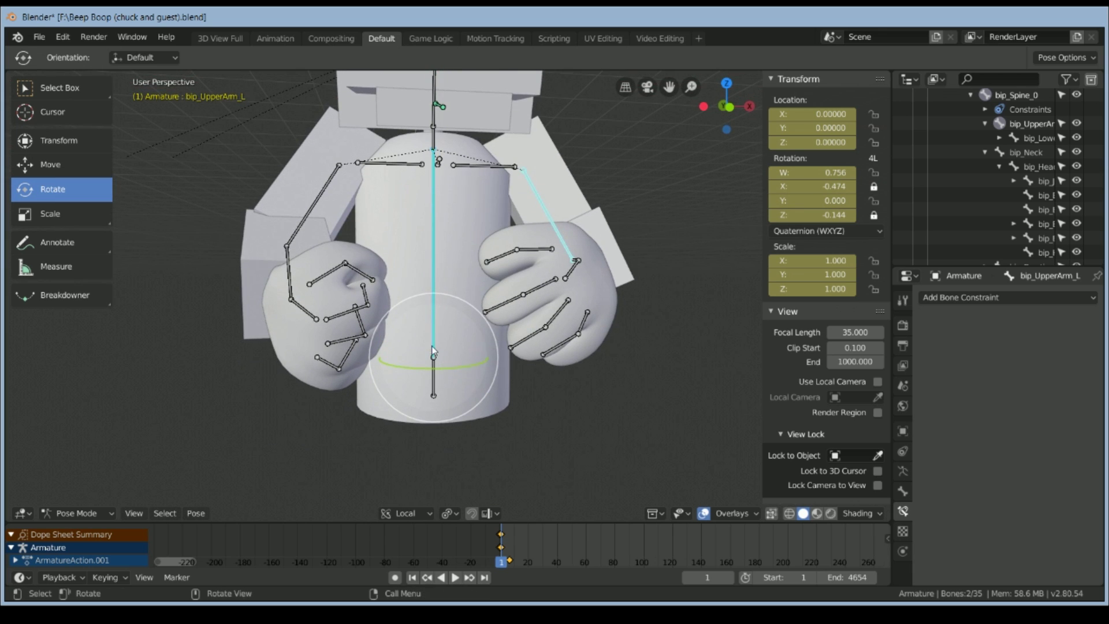
mouse_move(419, 347)
mouse_down()
mouse_move(428, 358)
mouse_move(346, 292)
mouse_move(435, 314)
mouse_move(433, 330)
mouse_up()
key(ctrl+z)
mouse_move(421, 372)
mouse_down()
mouse_move(404, 364)
mouse_move(411, 374)
mouse_move(399, 381)
mouse_move(415, 378)
mouse_up()
middle_drag(439, 364, 518, 329)
drag(518, 323, 502, 296)
key(ctrl+z)
- Enlarge the Dope Sheet area to roughly a third of the window height
middle_drag(622, 261, 570, 493)
drag(557, 522, 534, 382)
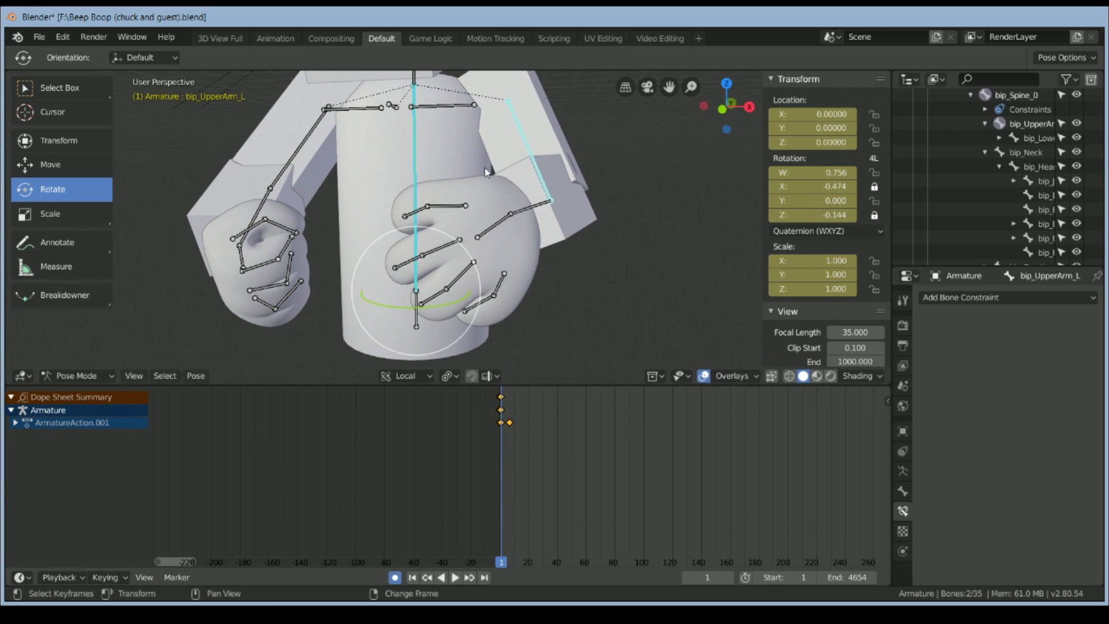
- Select the bip_Neck bone, run the timeline to frame 17 and key the bone there with a zero-degree trackball rotation
middle_drag(487, 172, 470, 188)
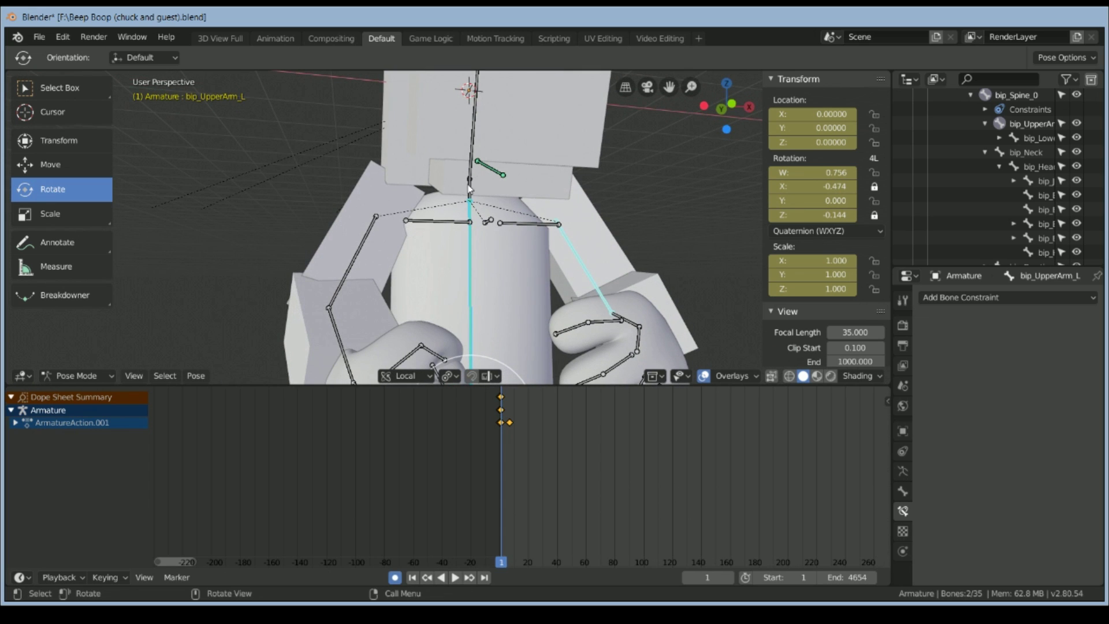
click(471, 192)
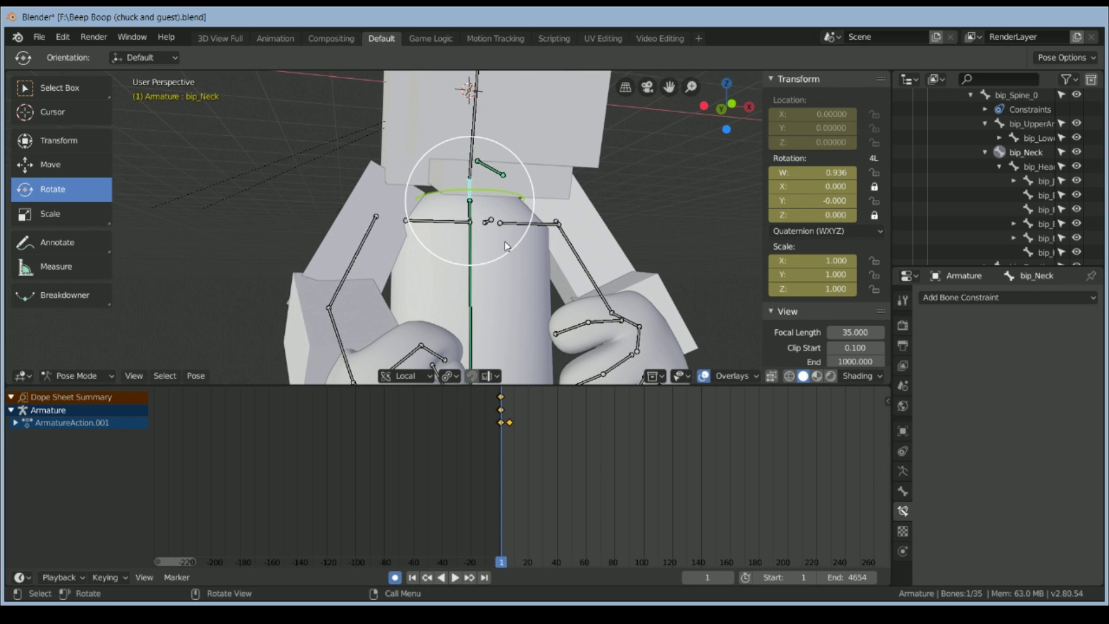
key(space)
key(space)
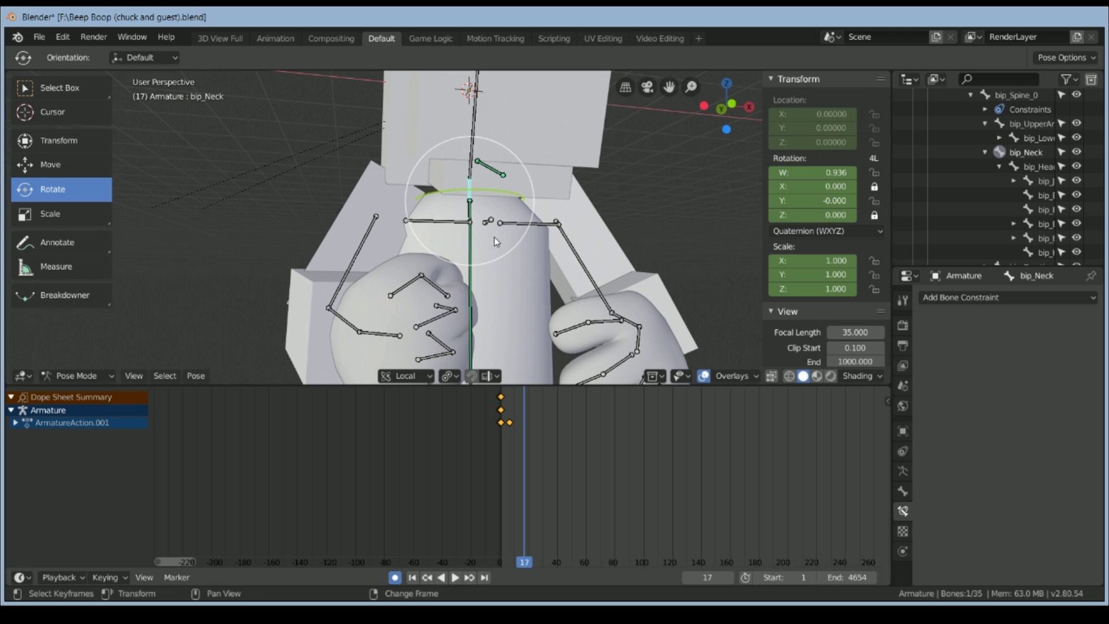
click(471, 194)
middle_drag(625, 247, 594, 257)
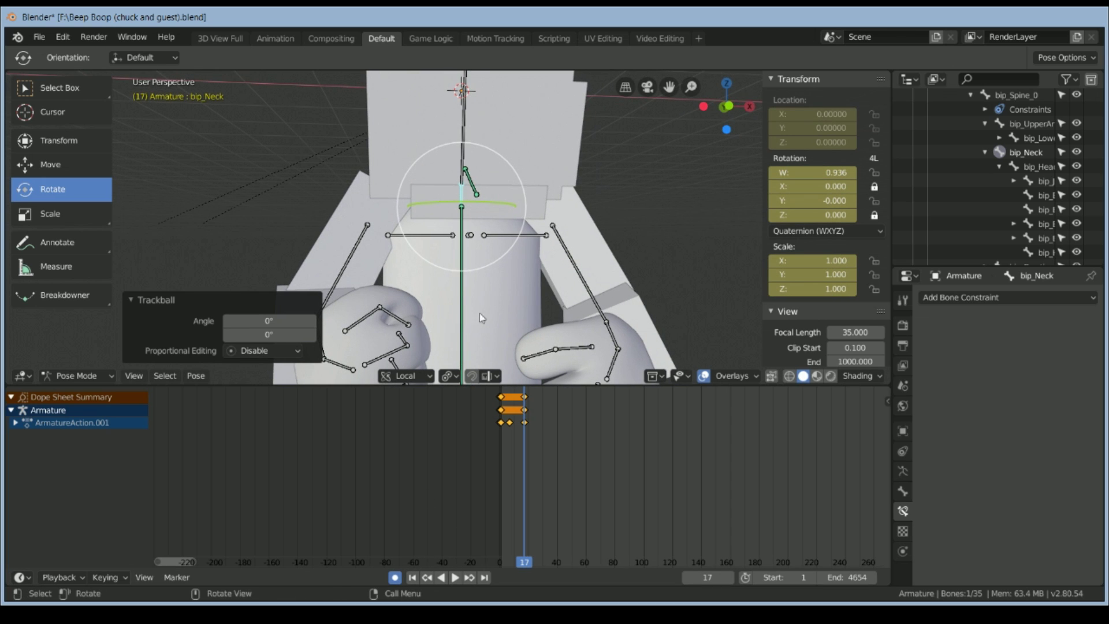
- Select the bip_Spine_0 and bip_UpperArm_L bones and key both at frame 17 with a zero-degree trackball rotation
click(462, 314)
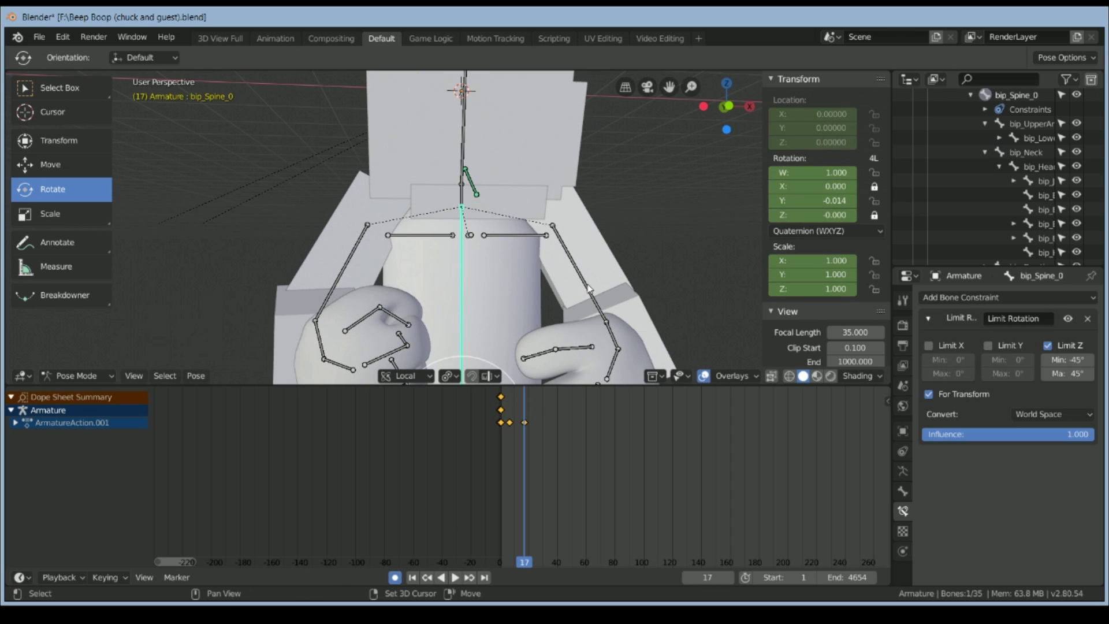
shift+click(588, 287)
scroll(478, 308, down, 2)
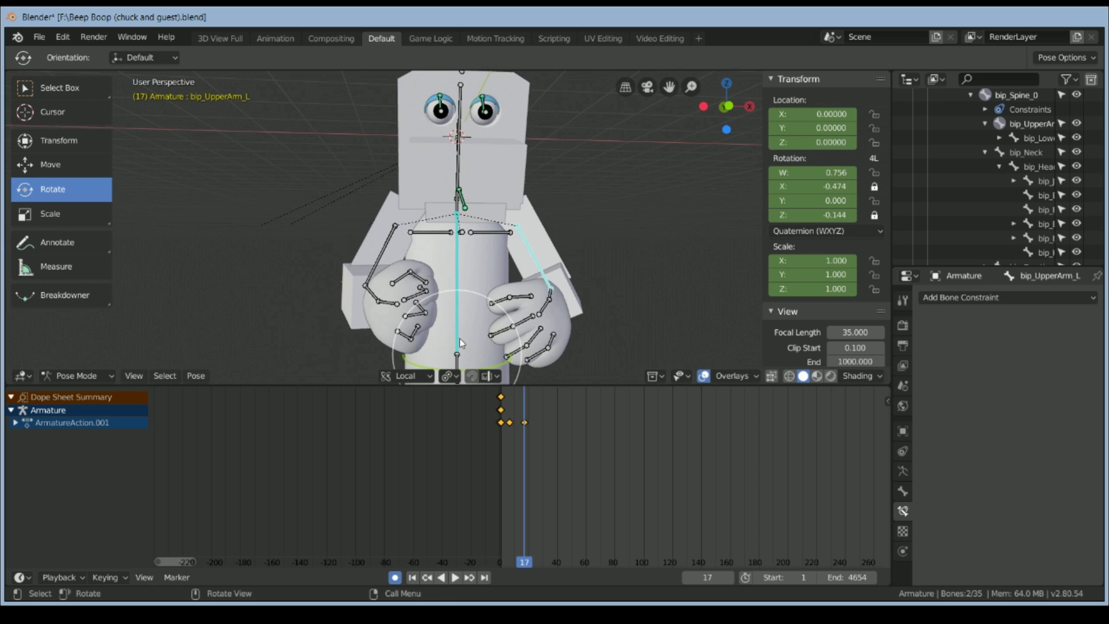
click(477, 308)
shift+middle_drag(580, 307, 584, 279)
- Run the timeline to frame 46 and rotate the spine and left upper arm bones by -37.5° about their local Y axis
key(space)
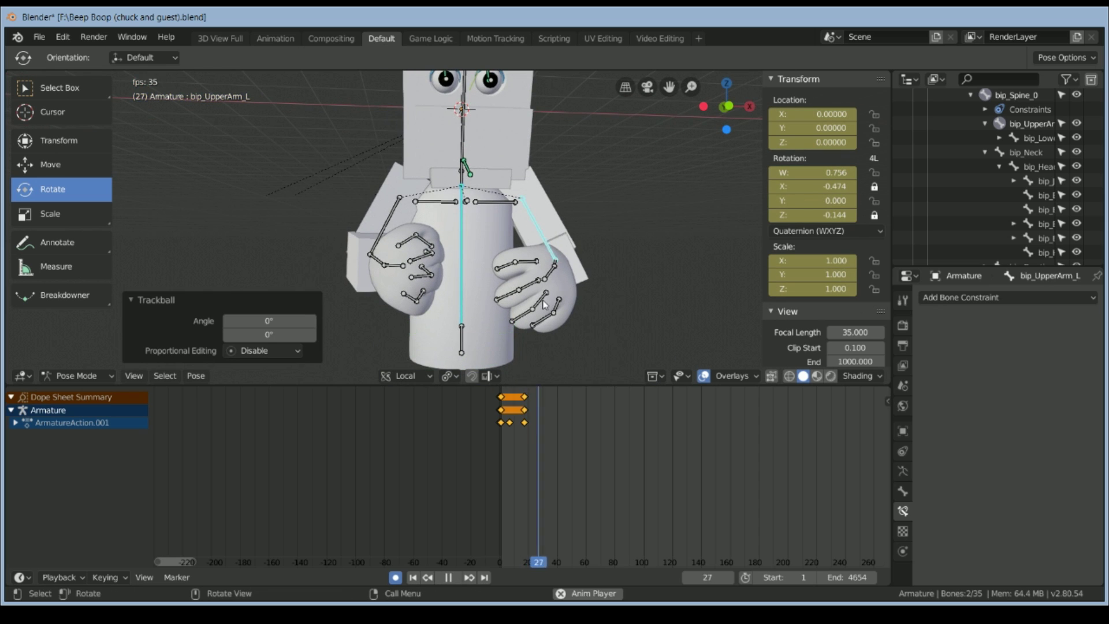
key(space)
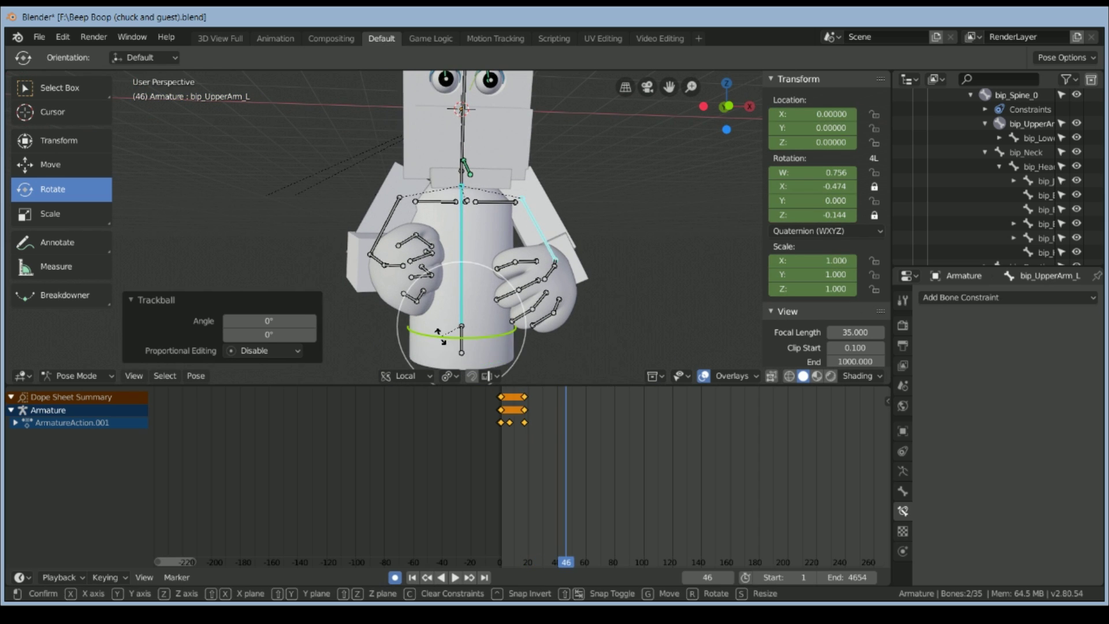
key(r)
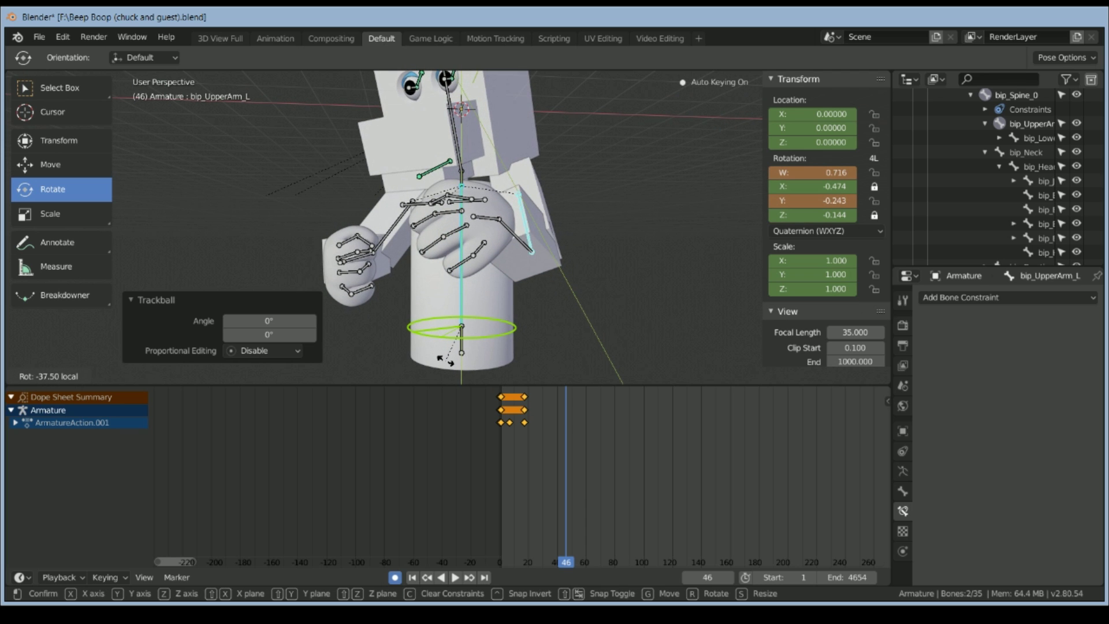
click(472, 301)
- Play back the turn and move the frame 46 keyframes earlier to about frame 38
right_drag(524, 431, 525, 432)
key(space)
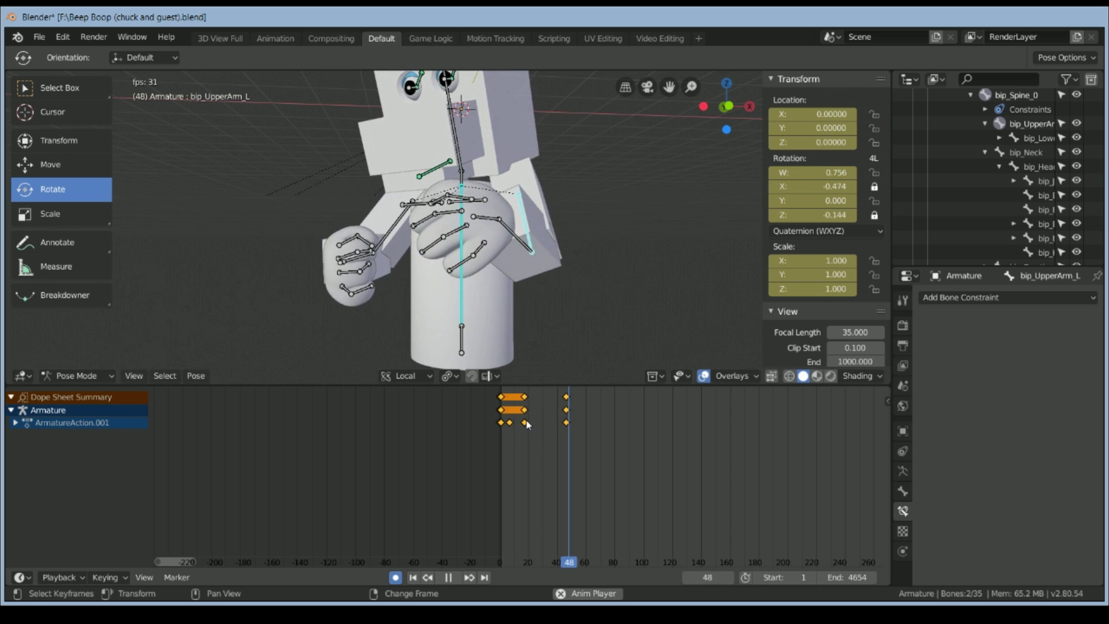
key(Escape)
drag(566, 403, 555, 412)
key(space)
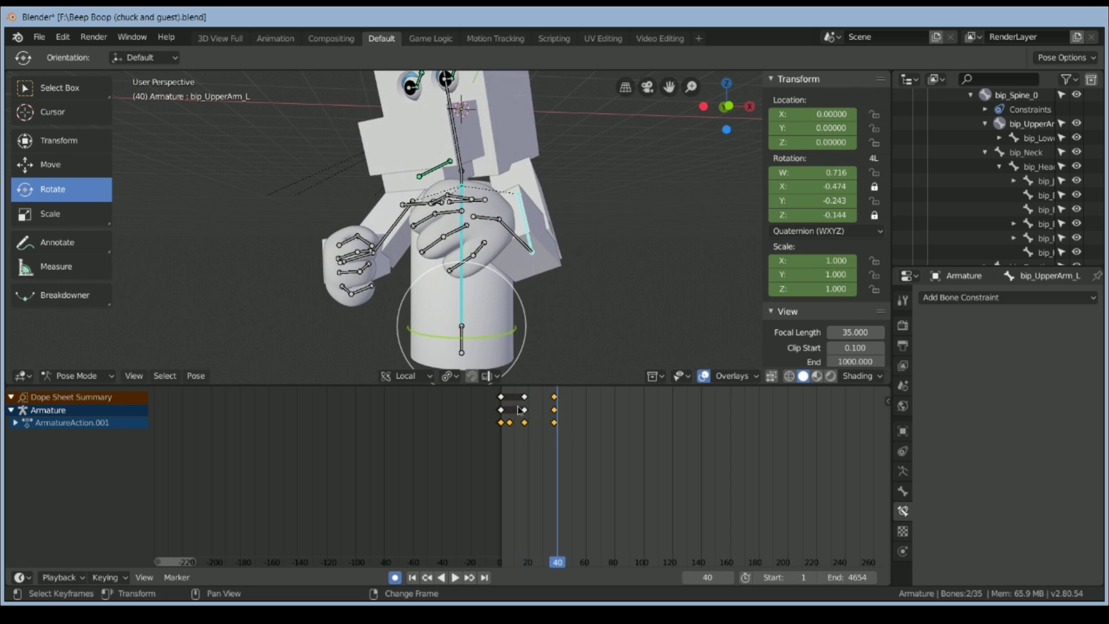
- Scrub the timeline back to frame 13 and select the bip_Neck bone
right_drag(552, 414, 518, 413)
middle_drag(494, 216, 482, 157)
scroll(482, 155, up, 3)
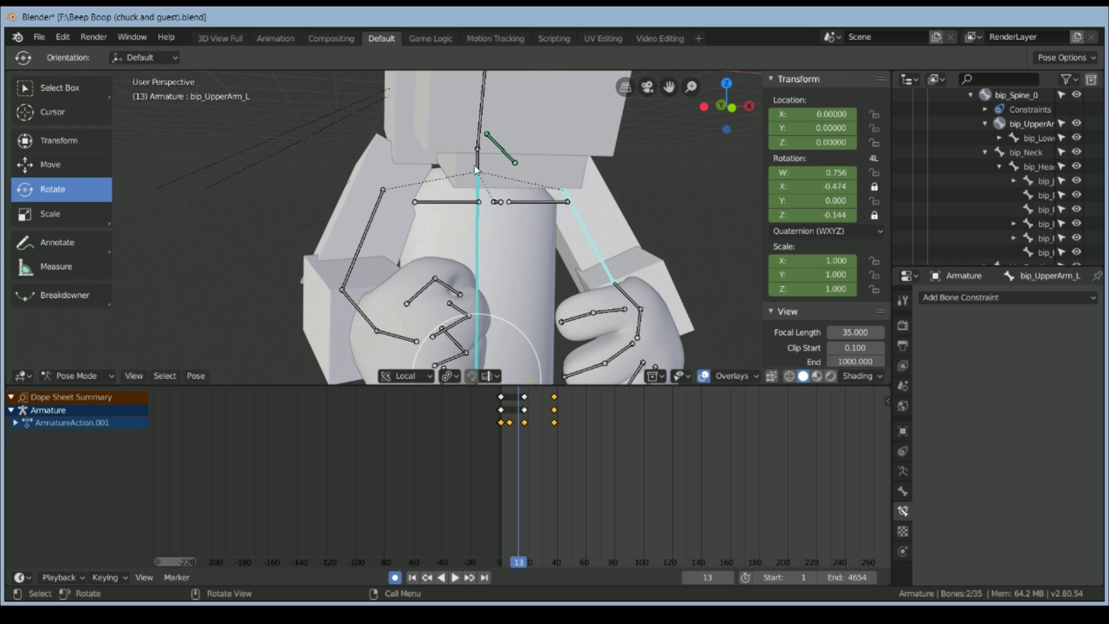
click(478, 164)
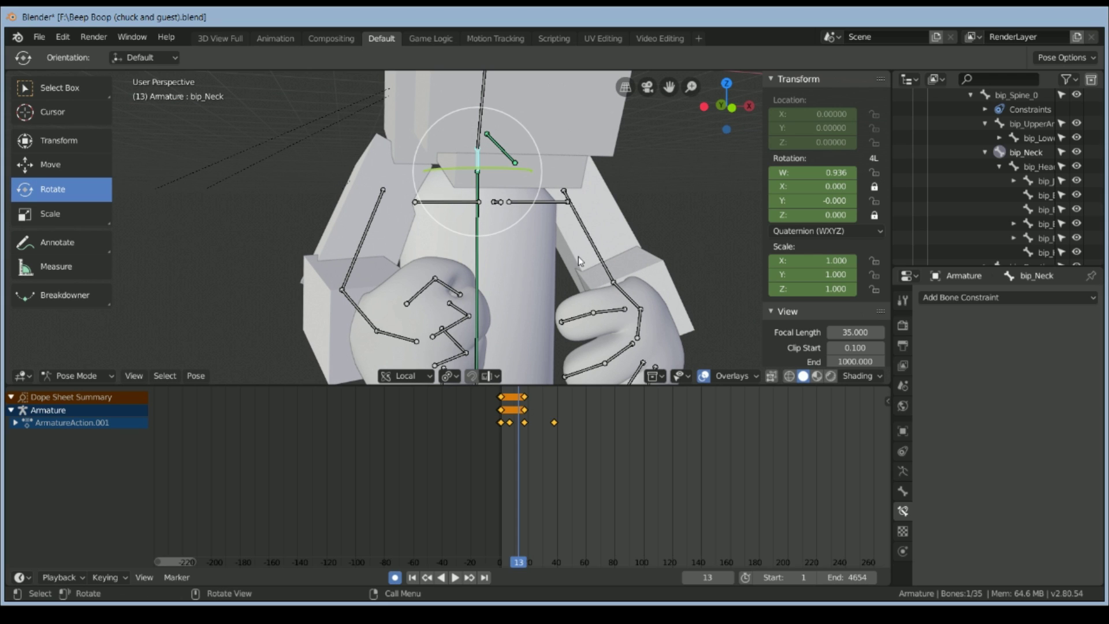
- Move the neck bone's frame 17 keyframe earlier to frame 14
shift+middle_drag(469, 213, 490, 256)
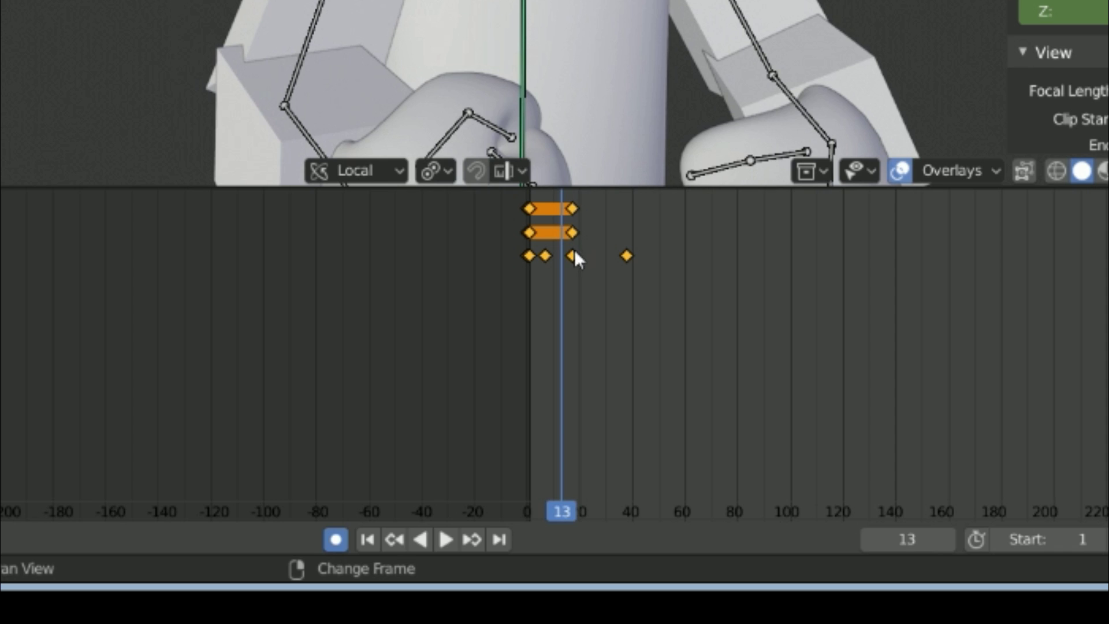
right_drag(525, 418, 519, 413)
key(space)
scroll(587, 224, up, 4)
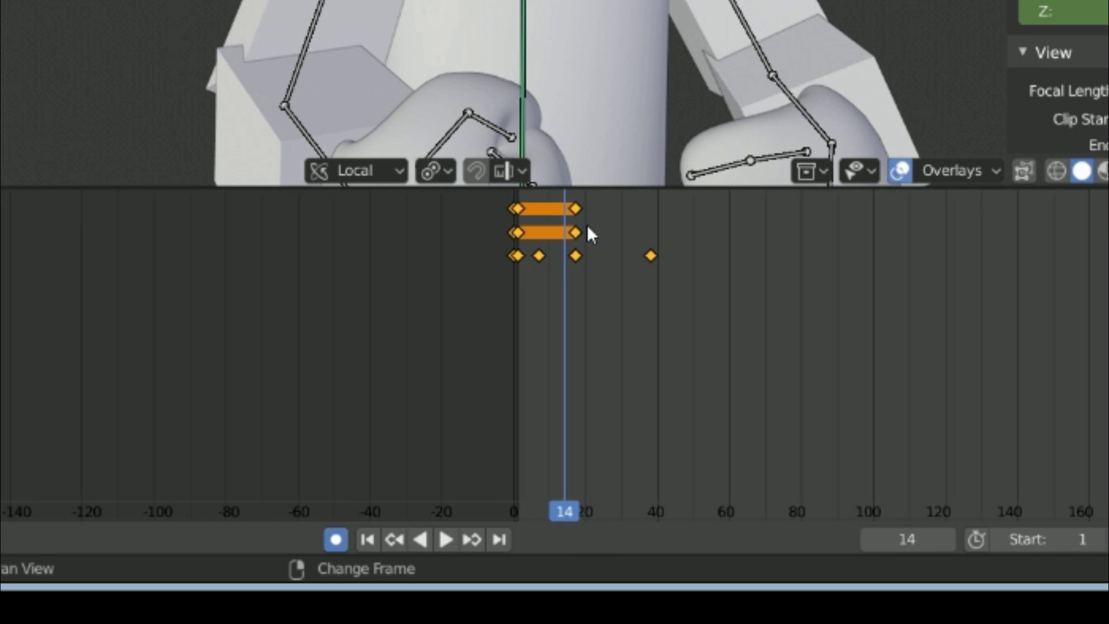
scroll(582, 214, up, 5)
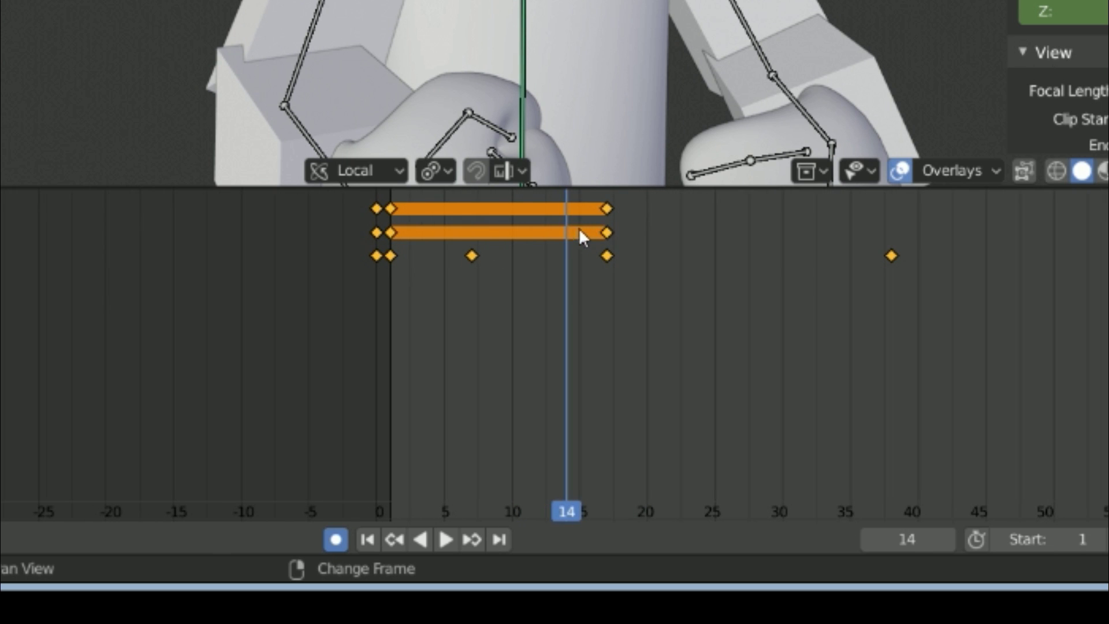
drag(609, 208, 564, 255)
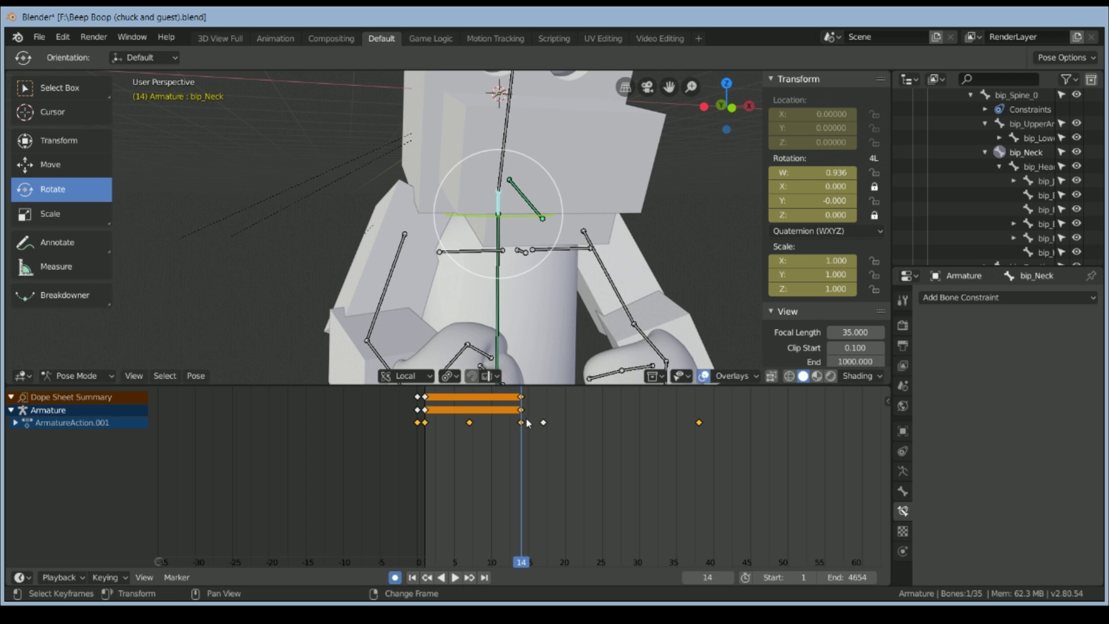
- Advance to frame 20 and rotate the neck bone to a quaternion of W 0.925 and Y -0.130
key(Right)
key(Right)
key(Right)
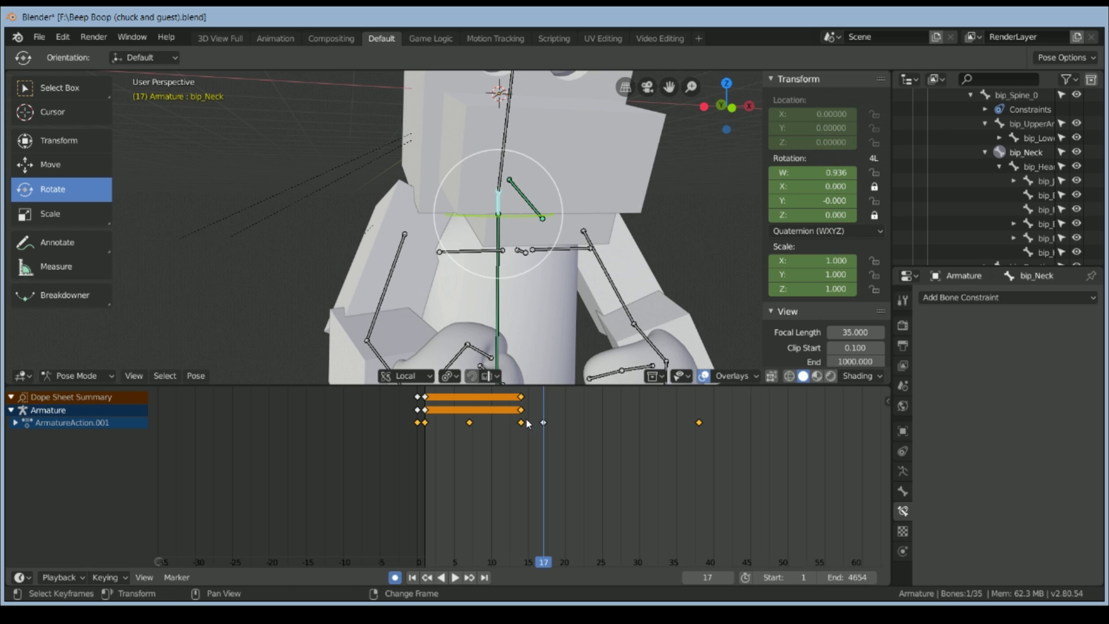
key(Right)
key(Right)
key(Right)
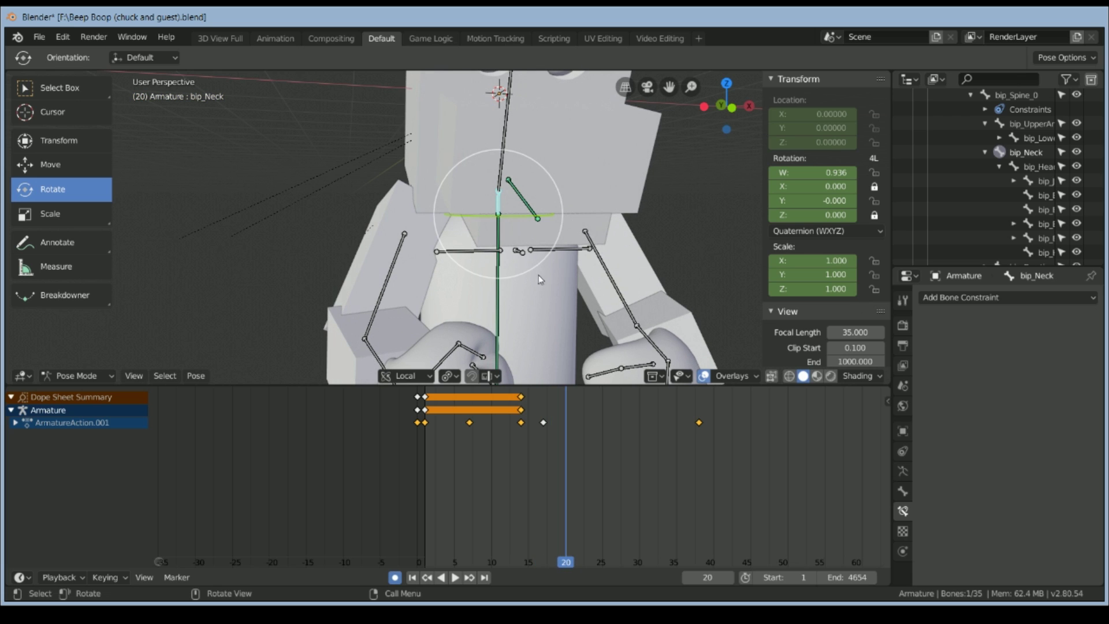
drag(515, 251, 497, 260)
- Play back the head and body turn from the early frames through frame 39
right_click(494, 403)
scroll(491, 289, down, 3)
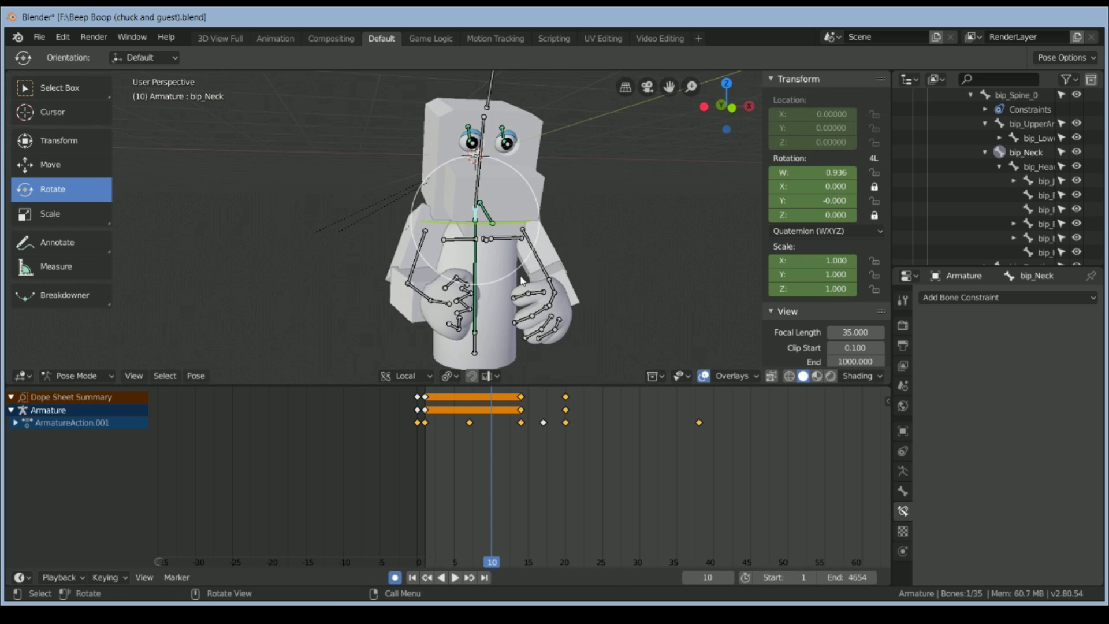
key(space)
key(space)
key(shift+Left)
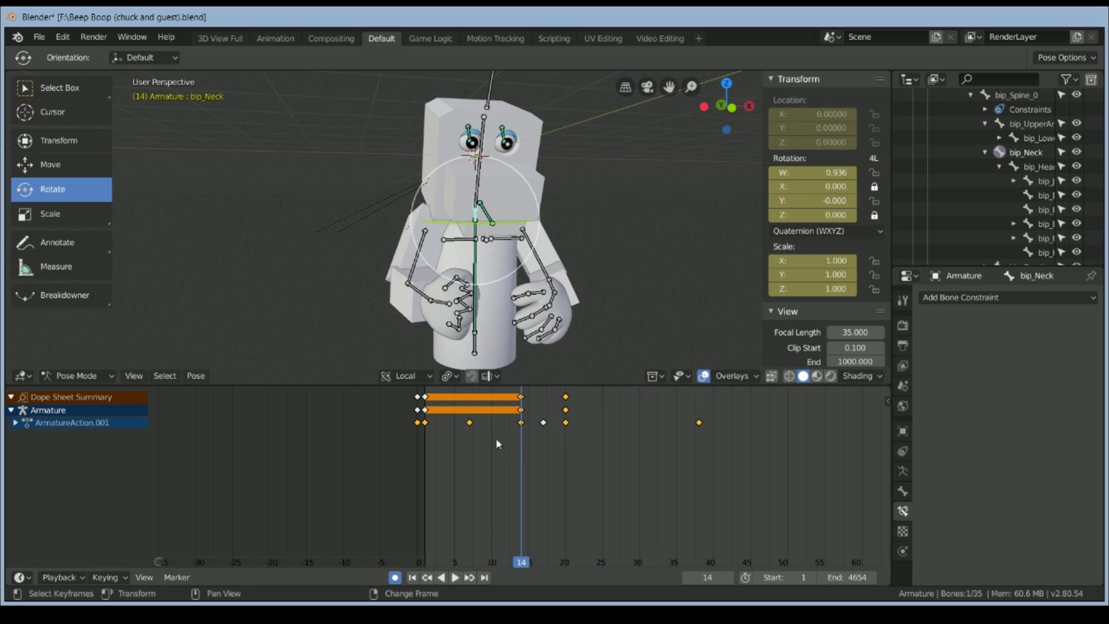
key(space)
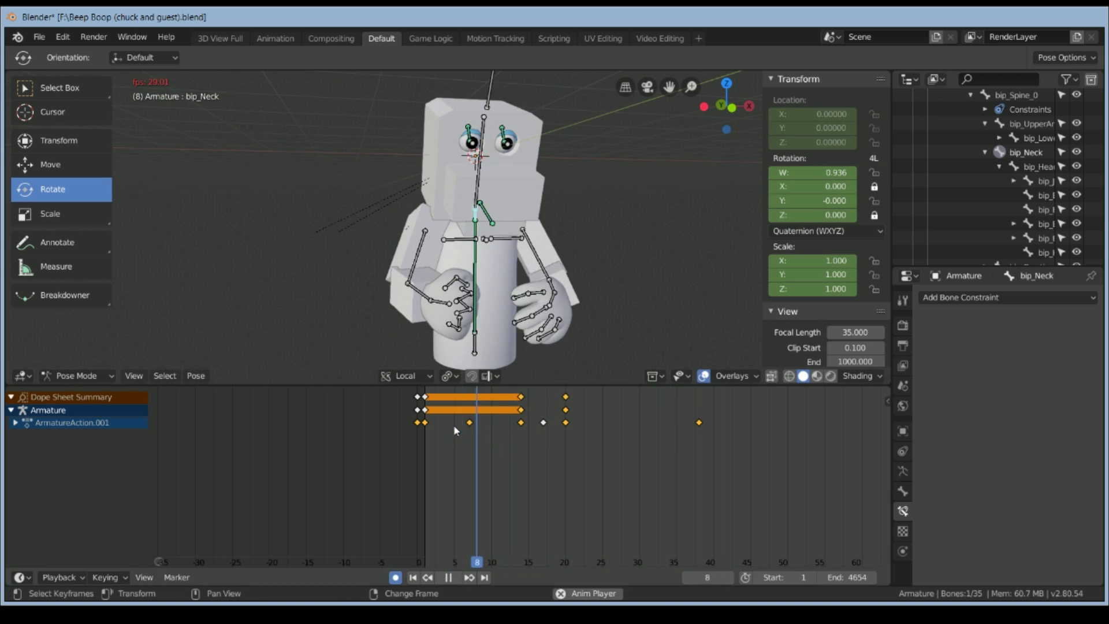
key(space)
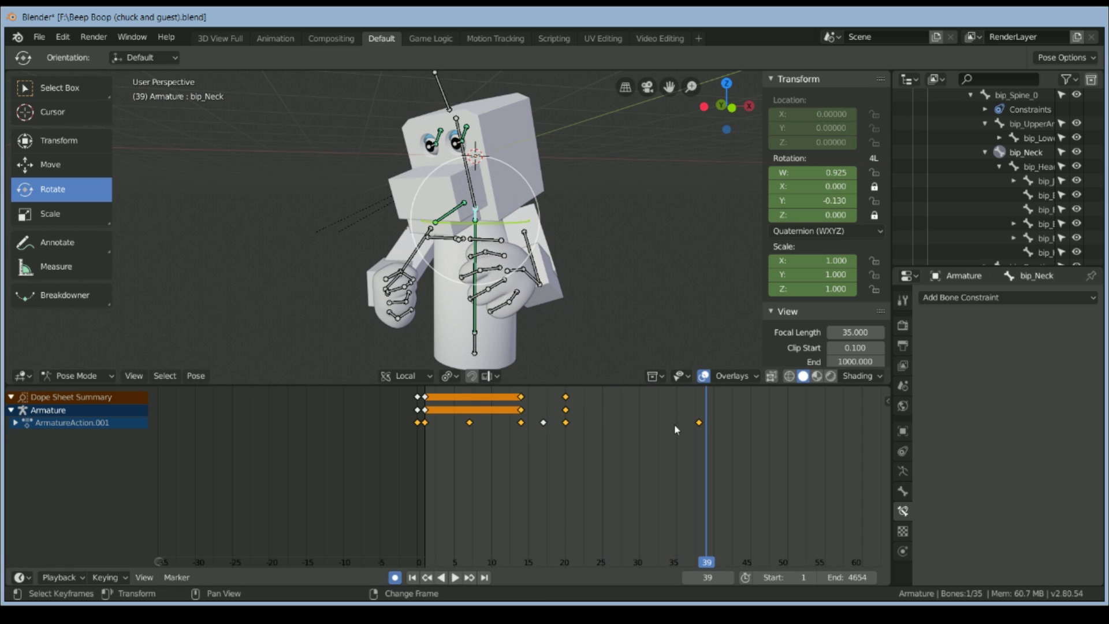
key(ctrl+Tab)
click(472, 328)
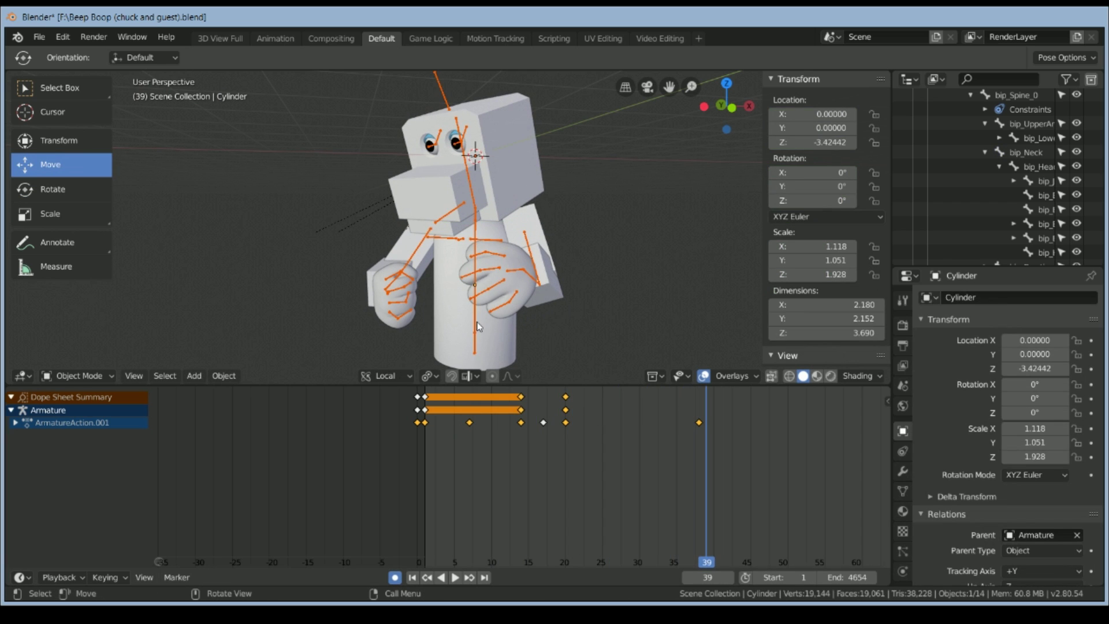
key(ctrl+z)
- Select the bip_Spine_0 and bip_UpperArm_L bones and rotate them by 53.8° about their local Y axis at frame 58
click(475, 327)
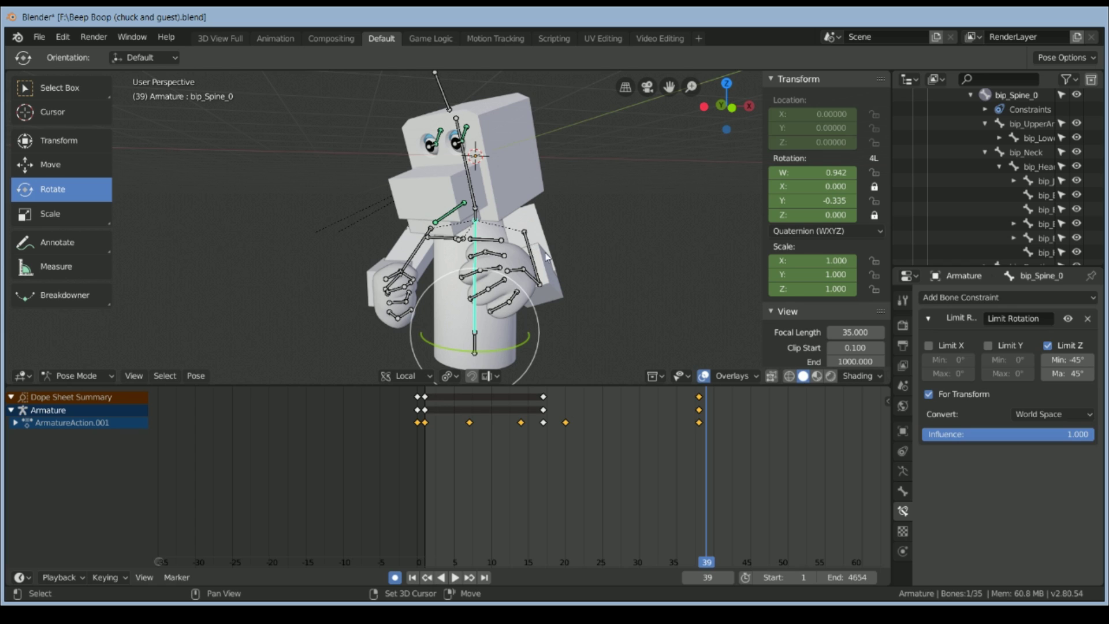
shift+click(542, 254)
middle_drag(701, 433, 476, 433)
key(space)
key(space)
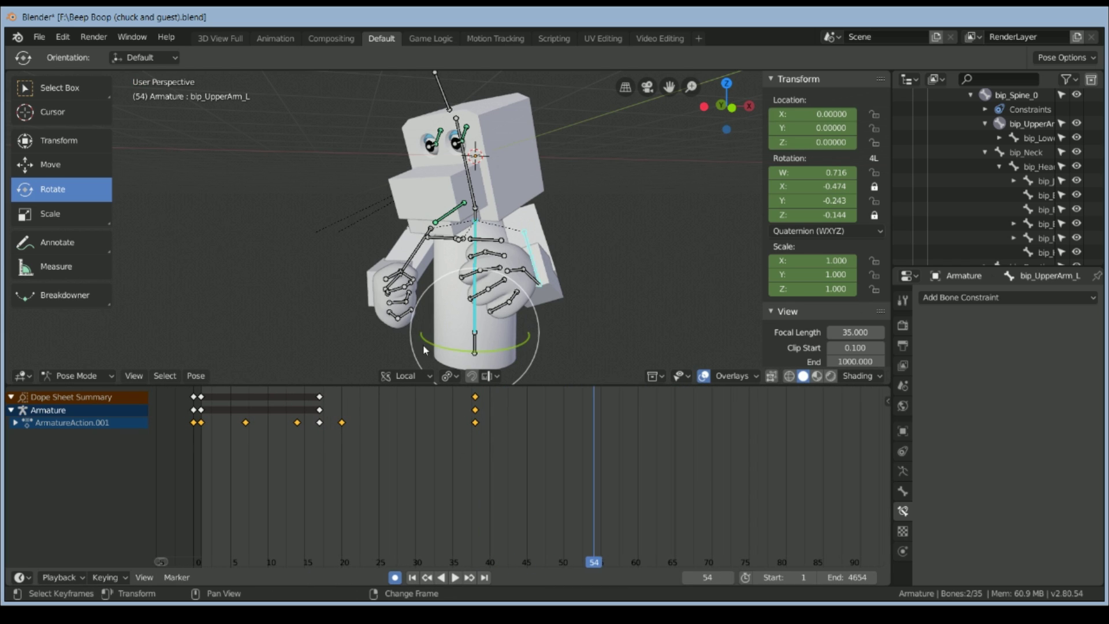
key(Right)
key(Right)
key(Right)
key(Right)
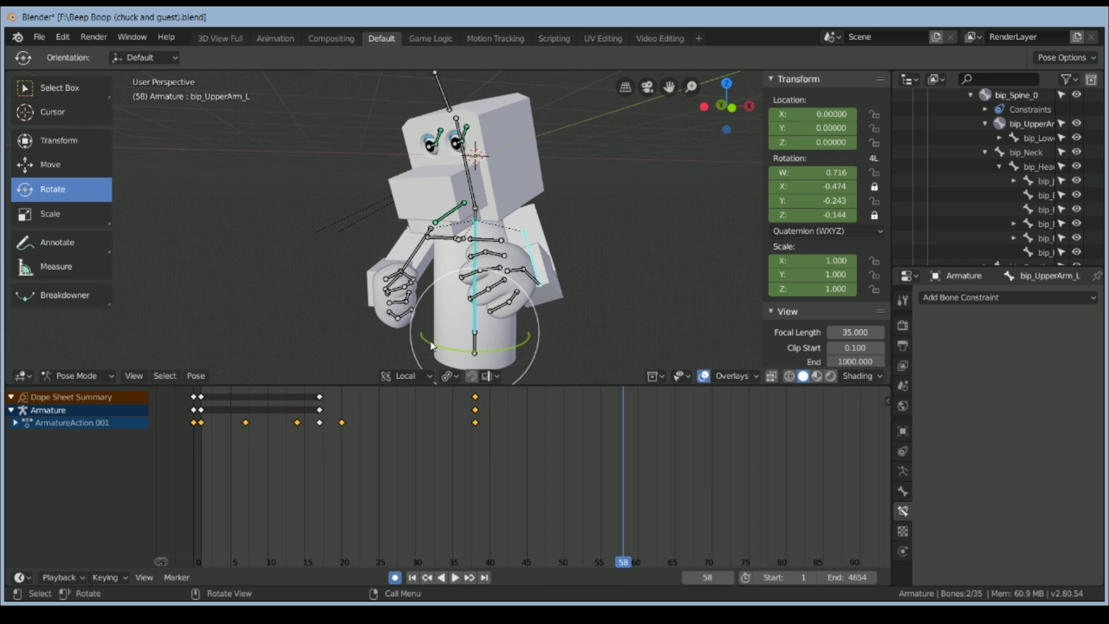
drag(431, 343, 460, 377)
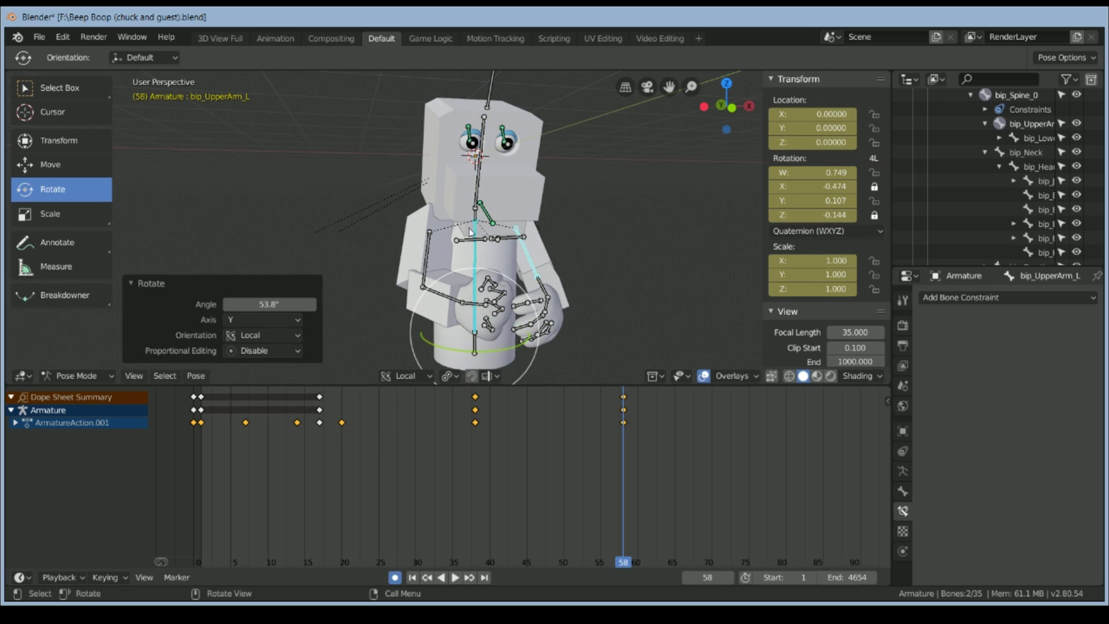
- Select the bip_Neck bone and key its held pose at frame 35 with a zero-degree trackball rotation
scroll(485, 214, up, 3)
click(488, 214)
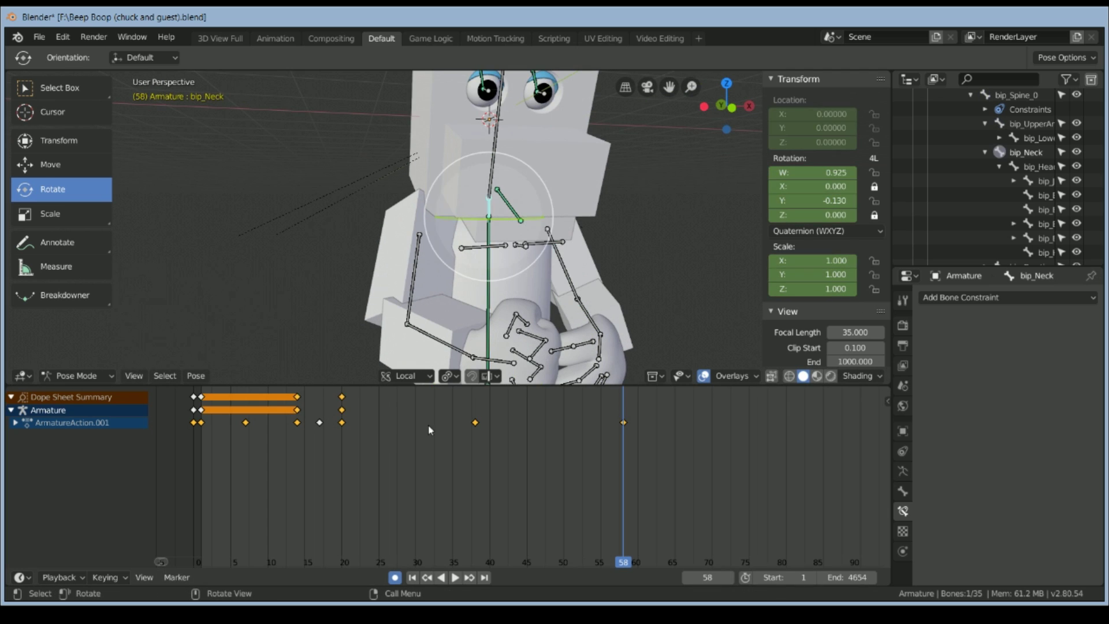
right_click(346, 433)
key(space)
right_drag(365, 433, 453, 436)
click(479, 252)
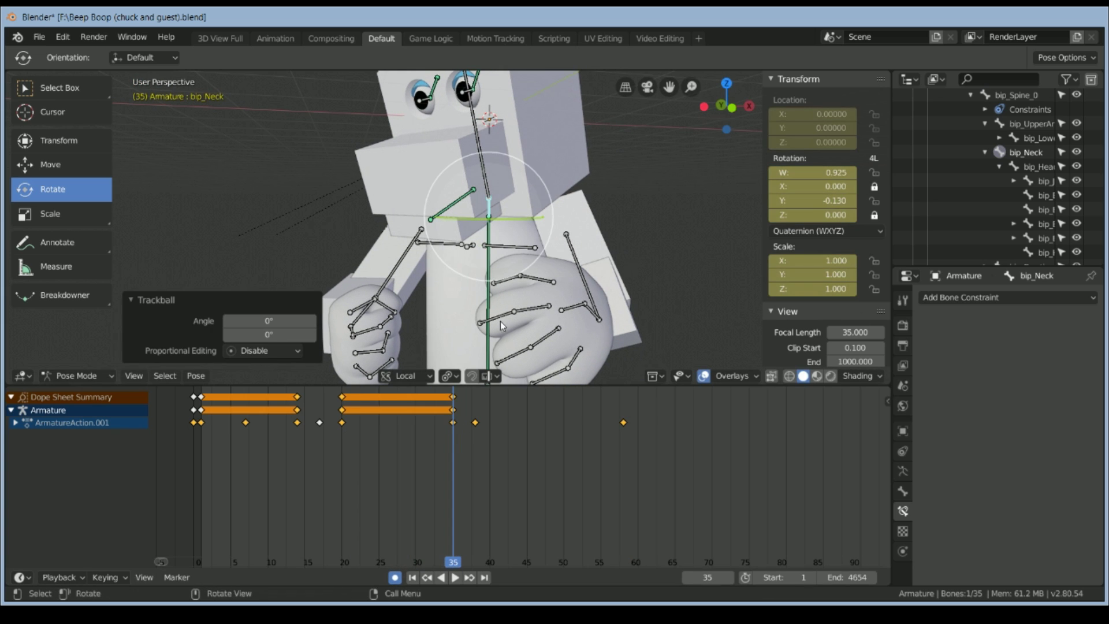
- Trackball-rotate the neck at frame 43 to a quaternion of W 0.888 and Y 0.195, and play back the head turn
key(space)
key(space)
key(r)
key(r)
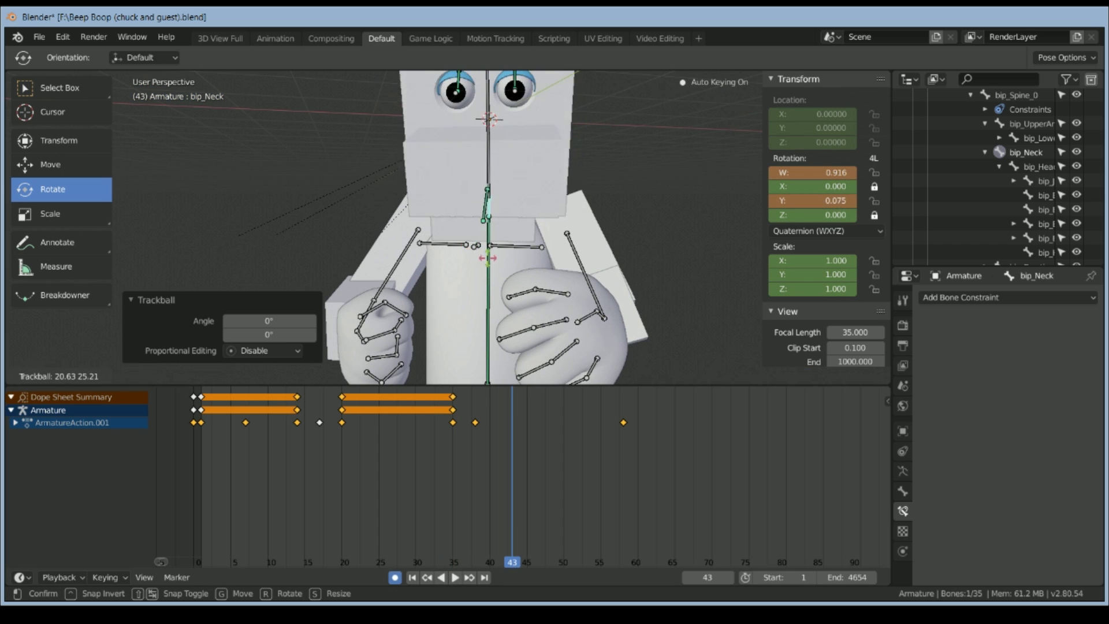
key(Return)
right_click(373, 461)
key(space)
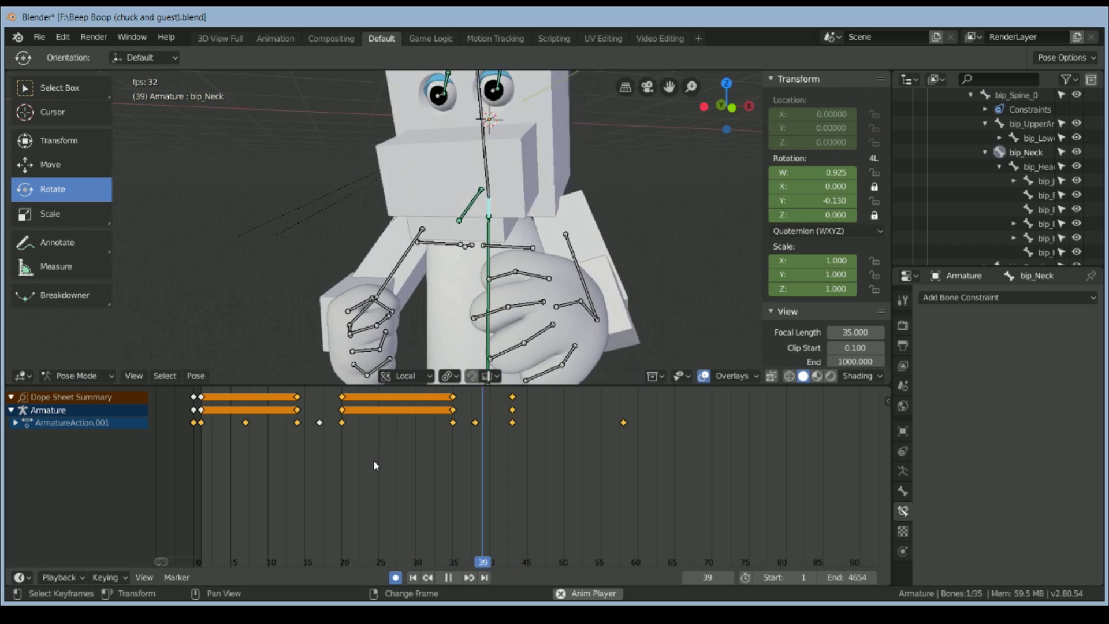
key(space)
- Move the neck's frame 35 and 43 keyframes to frames 34 and 42, and trackball-rotate it by 1.72° and -9.17° at frame 42
drag(452, 397, 446, 398)
drag(512, 398, 504, 407)
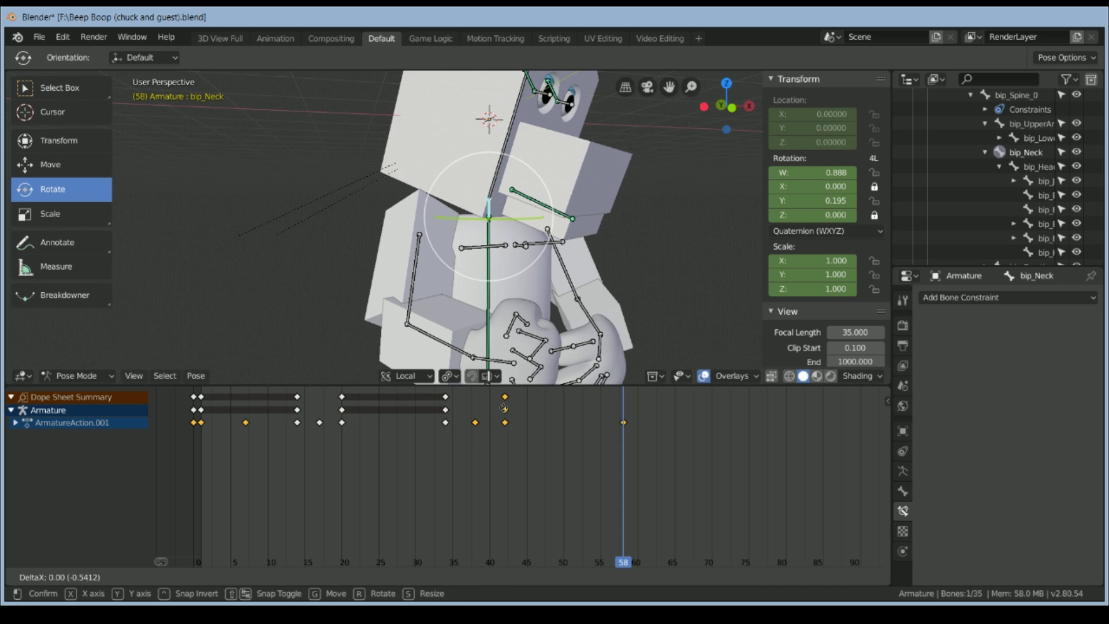
drag(509, 287, 497, 258)
key(Down)
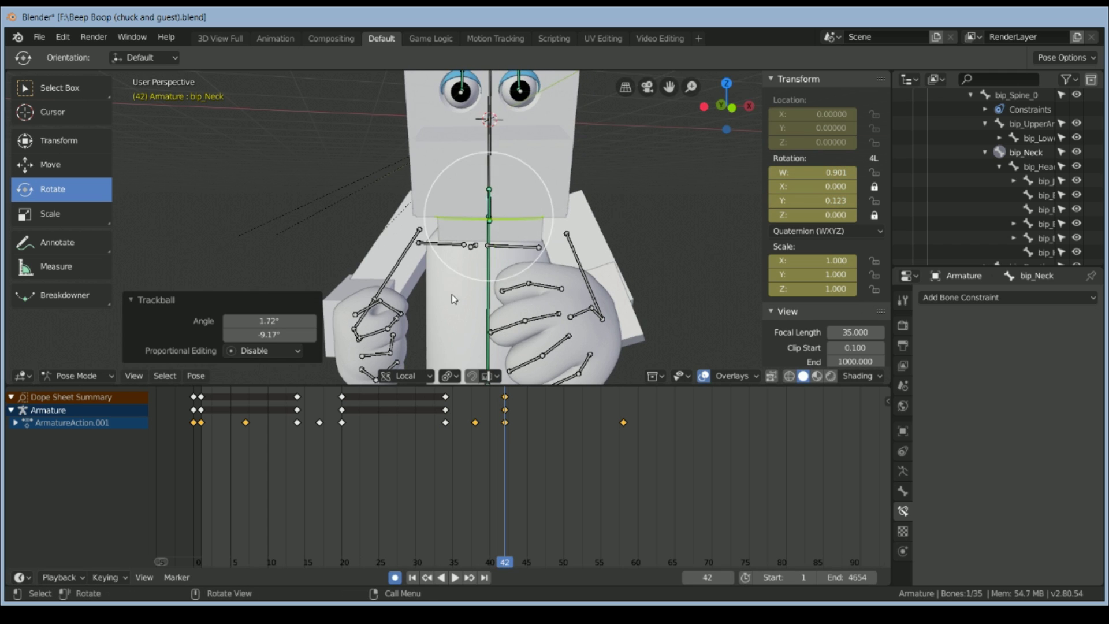
- Replay the full turning animation from its beginning several times, viewing the puppet from an angle
scroll(452, 294, down, 2)
middle_drag(452, 293, 493, 292)
key(shift+Left)
key(space)
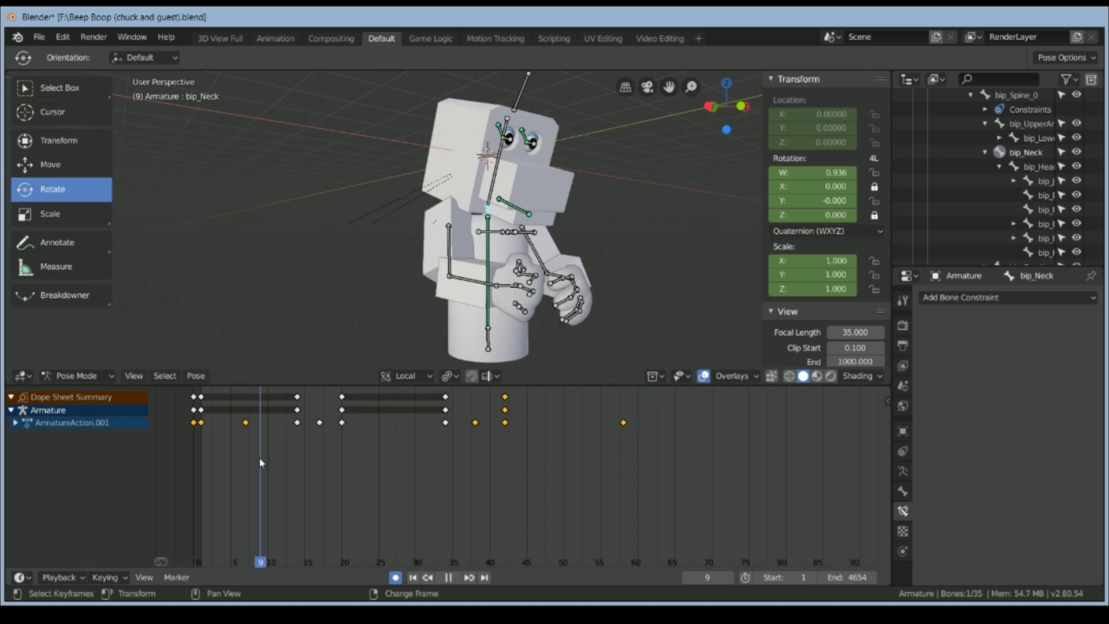
key(space)
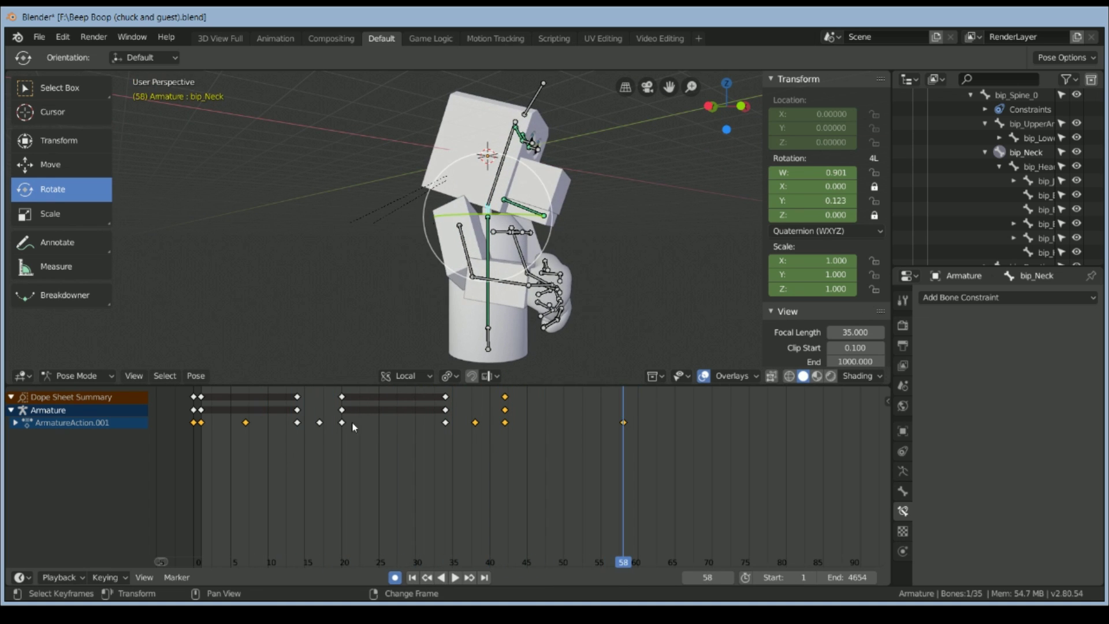
key(shift+Left)
key(space)
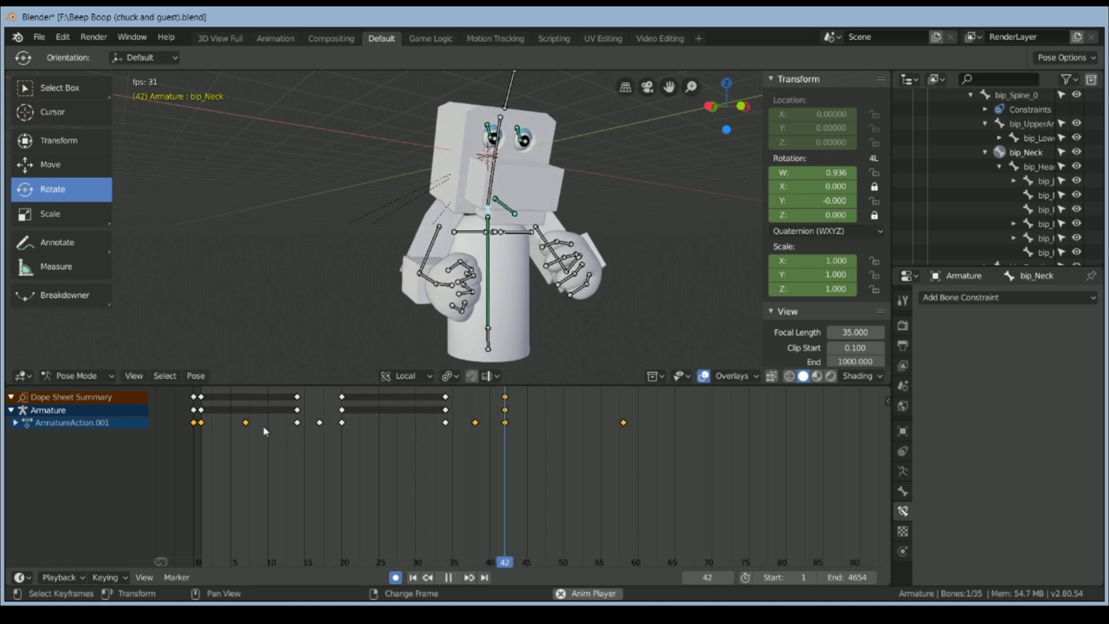
key(space)
right_click(221, 432)
key(space)
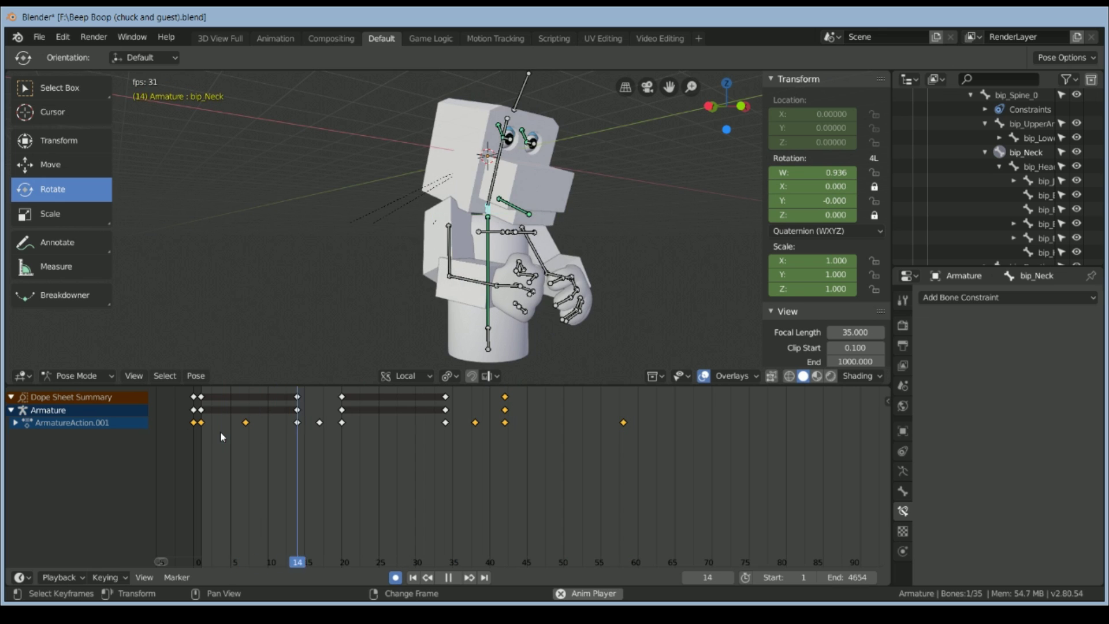
key(space)
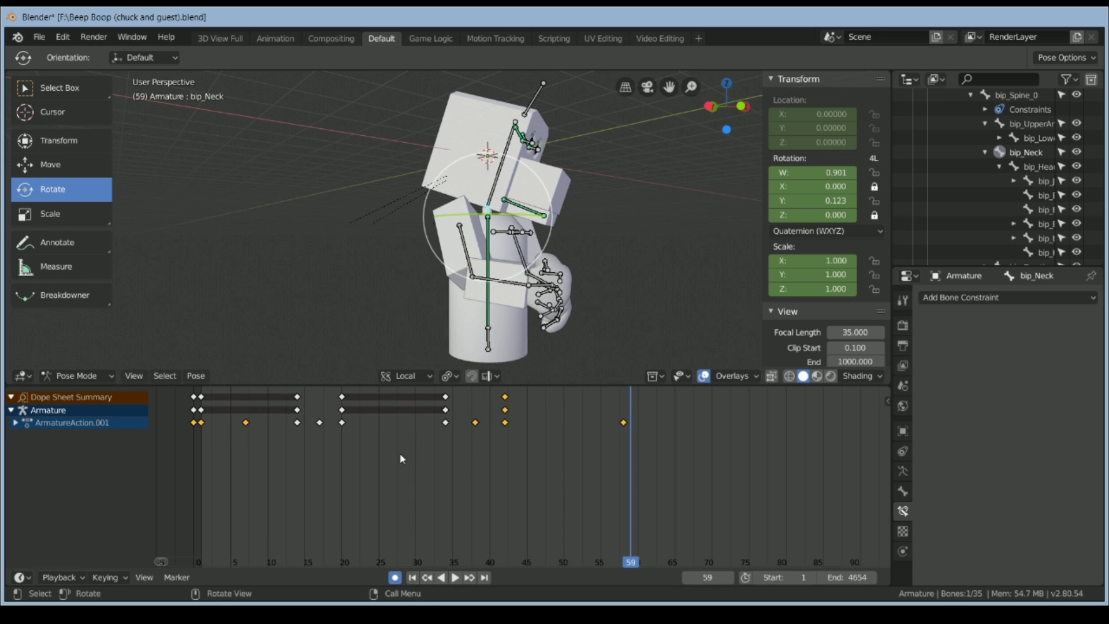
- Return to frame 1 and delete the neck bone's keyframes at frames 42, 34, 20 and 14
click(411, 577)
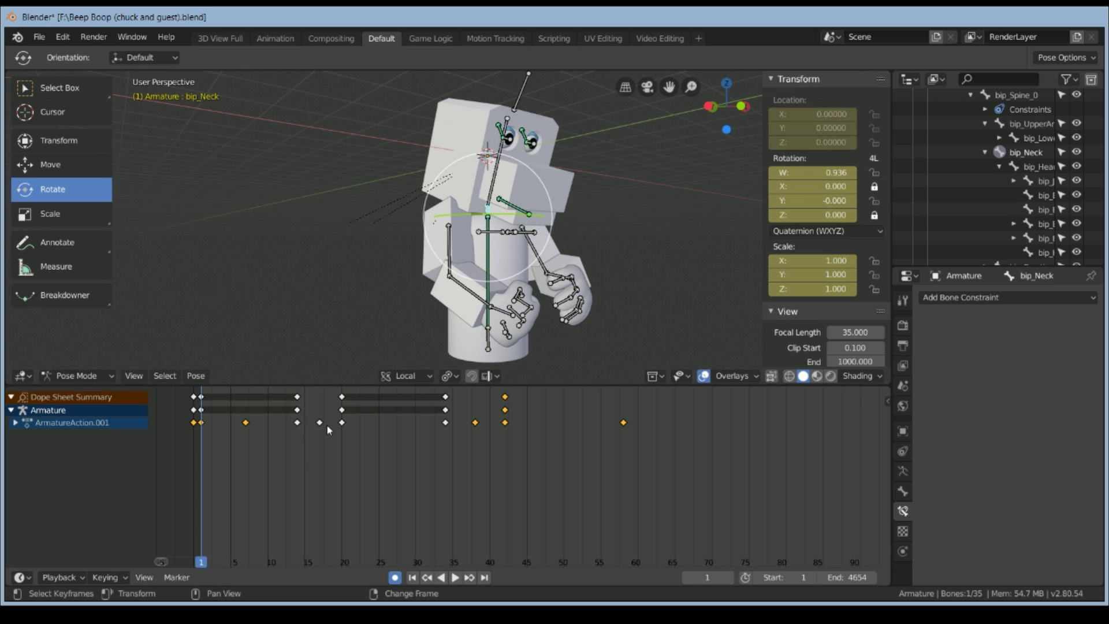
key(x)
click(449, 412)
click(446, 397)
key(x)
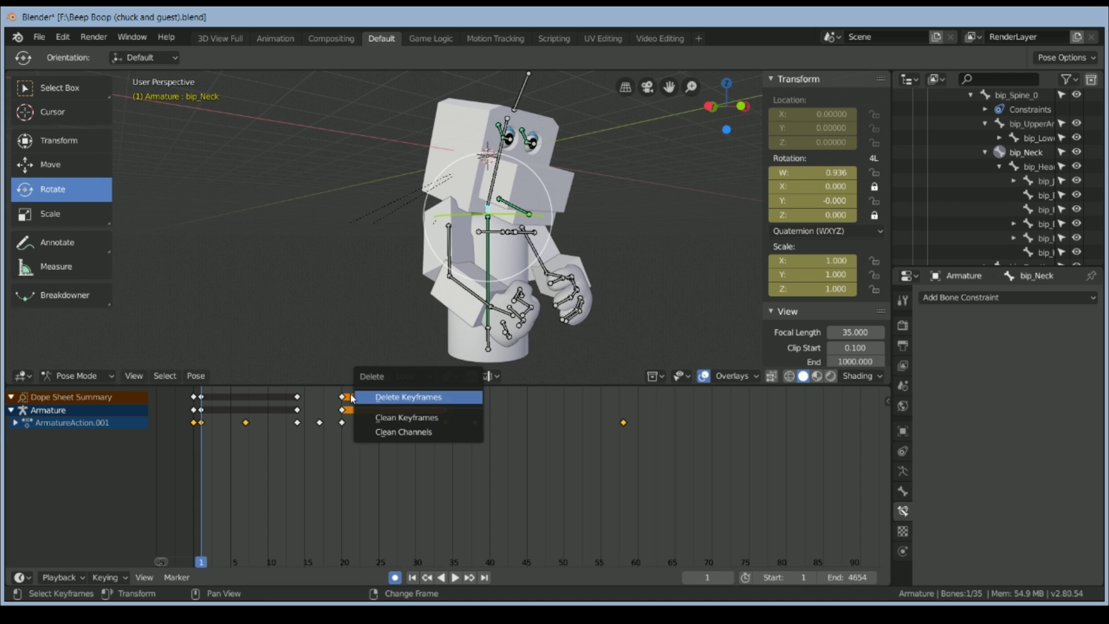
click(355, 397)
click(342, 397)
key(x)
click(342, 398)
click(297, 397)
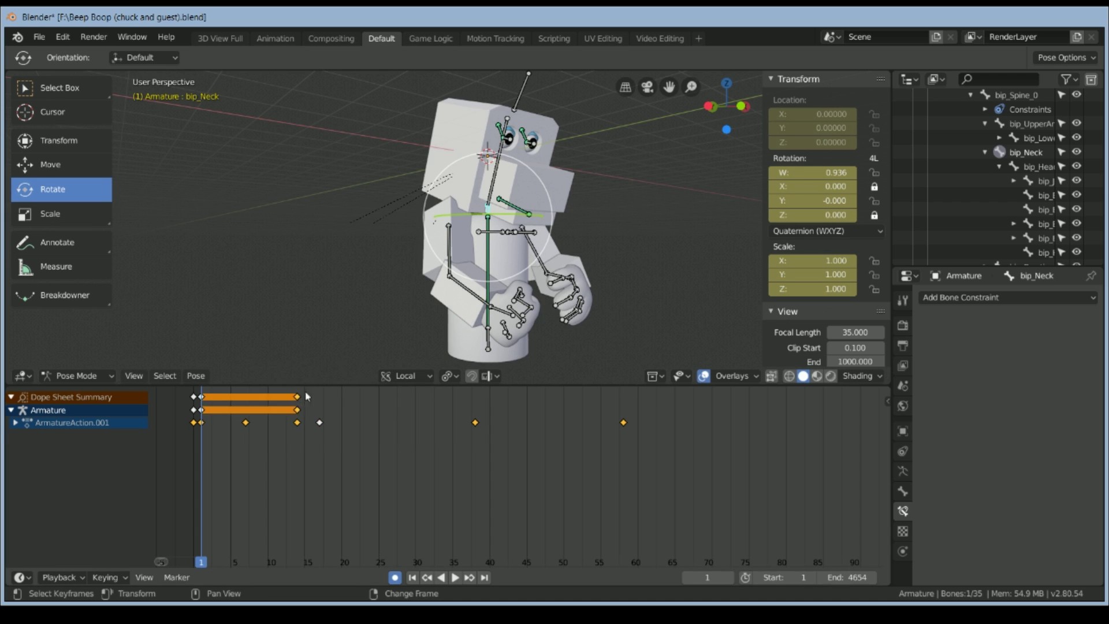
key(x)
click(311, 423)
- Select the bip_Spine_0 and bip_UpperArm_L bones and delete their frame 17 keyframes
scroll(487, 310, up, 2)
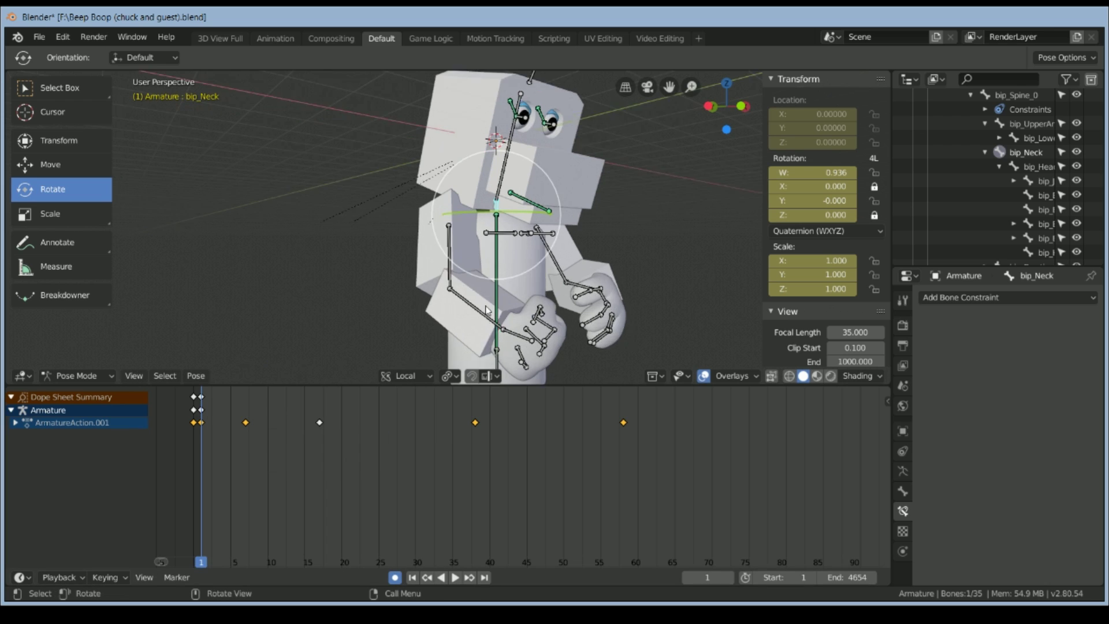
scroll(486, 310, up, 2)
click(521, 297)
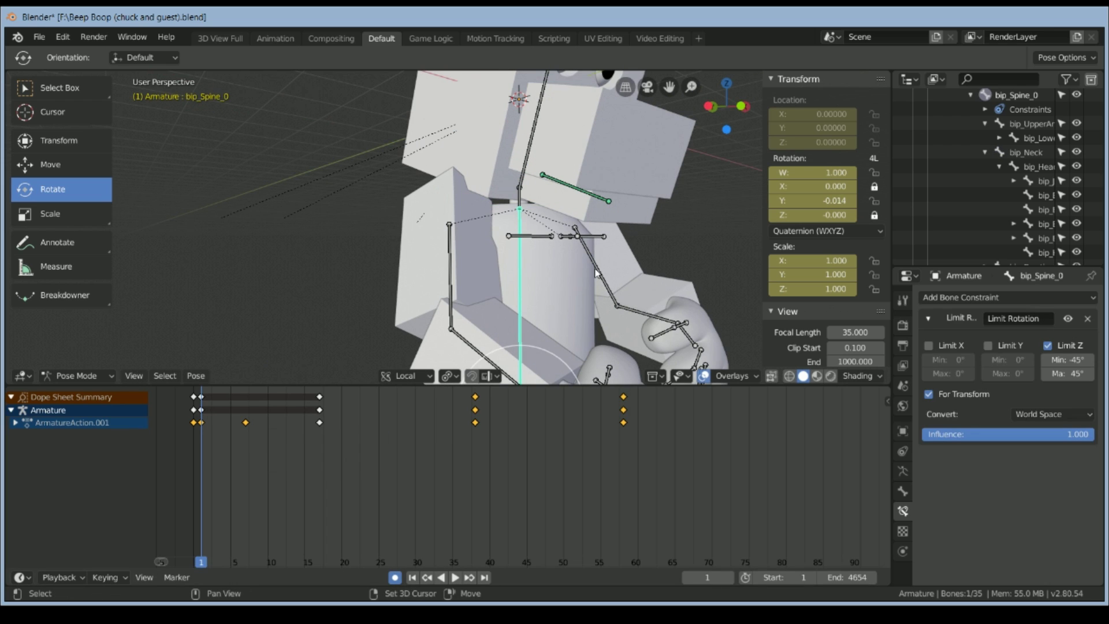
shift+click(598, 271)
click(320, 408)
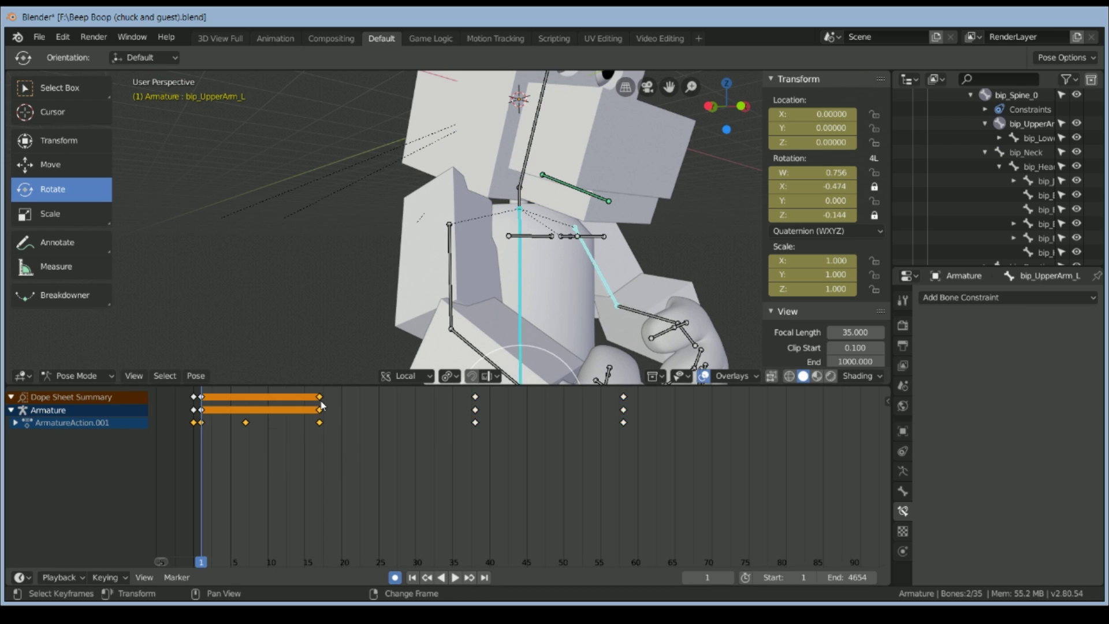
key(x)
click(322, 401)
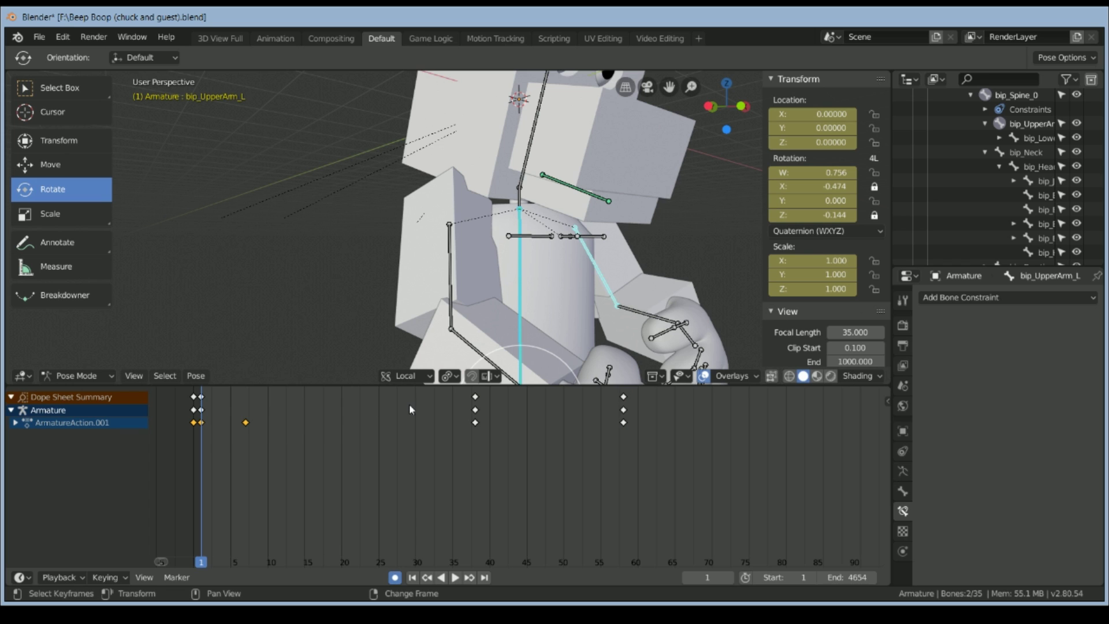
- Try deleting the two bones' keyframes at frames 1, 38 and 58, and undo the deletion
key(x)
click(437, 426)
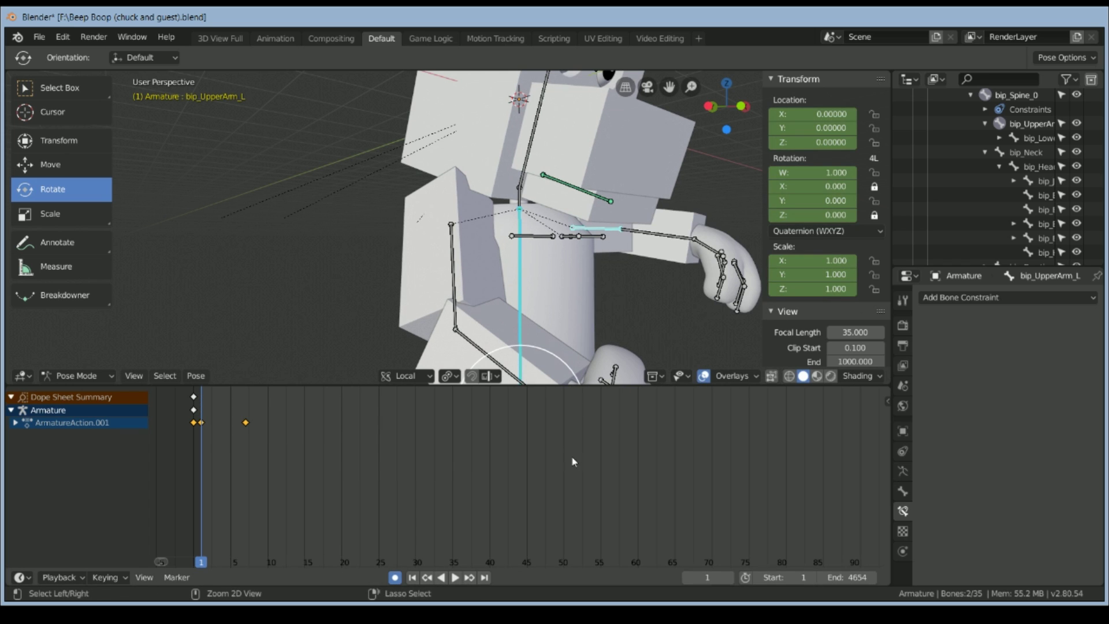
key(ctrl+z)
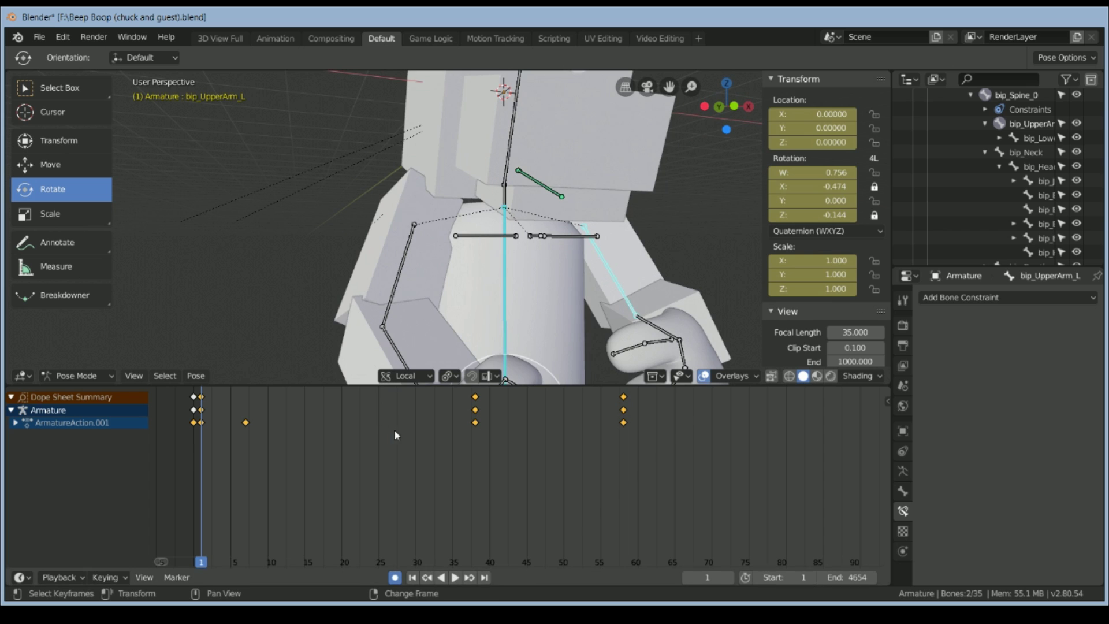
- Delete the keyframes of the bip_Spine_0 and bip_UpperArm_L bones at frames 38 and 58
click(393, 432)
key(Delete)
scroll(510, 258, down, 1)
- Select the bip_LowerArm_R bone and review its motion between frames 1 and 7
middle_drag(510, 258, 444, 316)
click(448, 299)
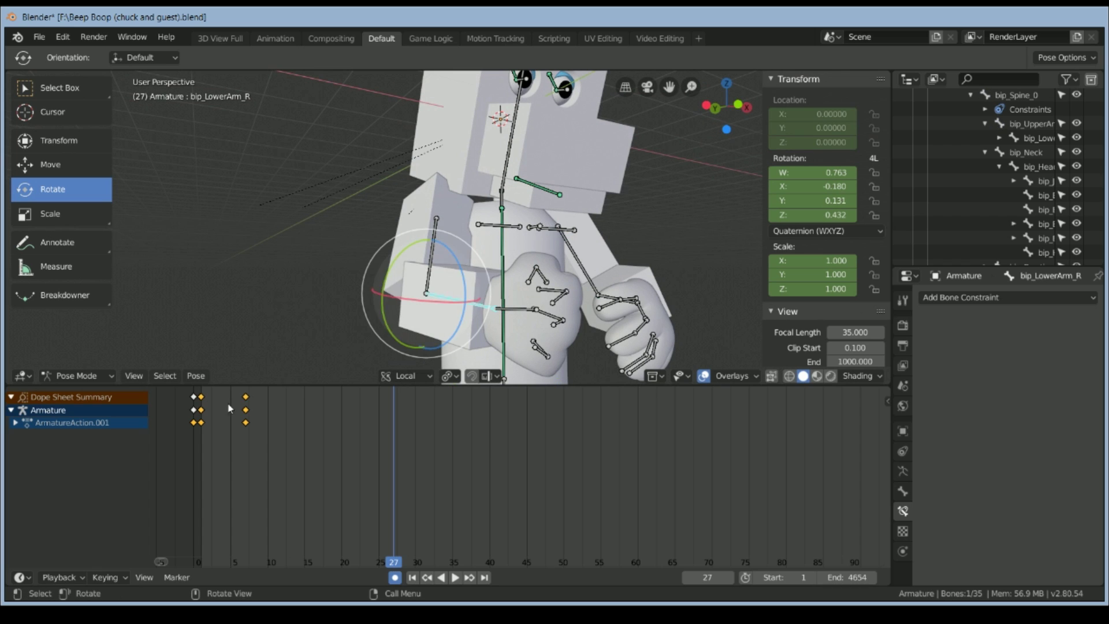
scroll(217, 433, up, 4)
middle_drag(421, 480, 635, 462)
right_click(301, 452)
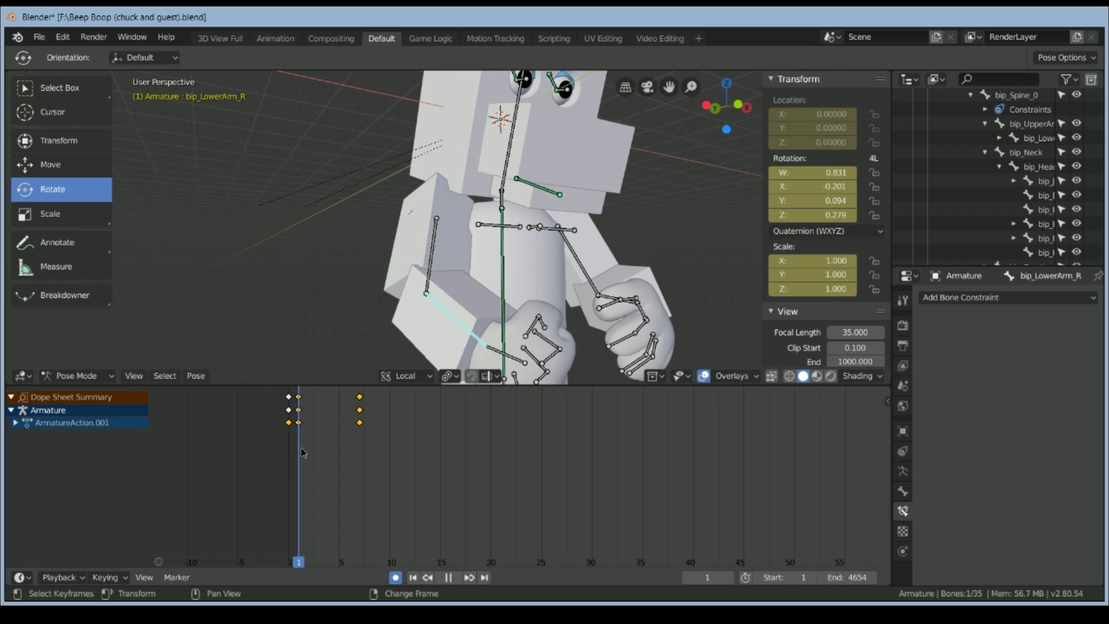
key(space)
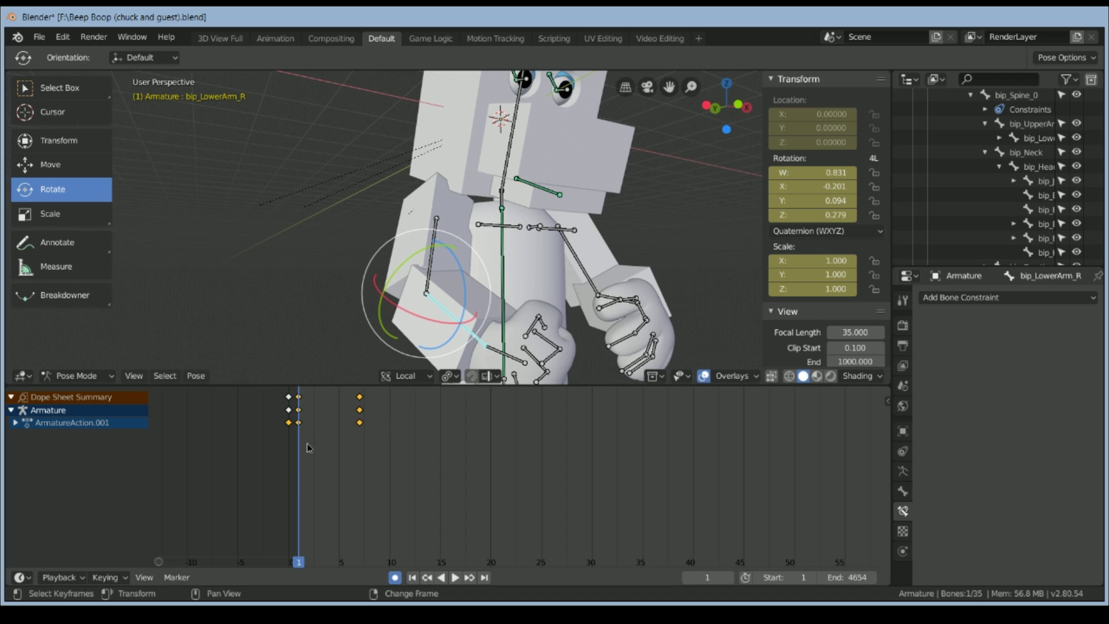
key(space)
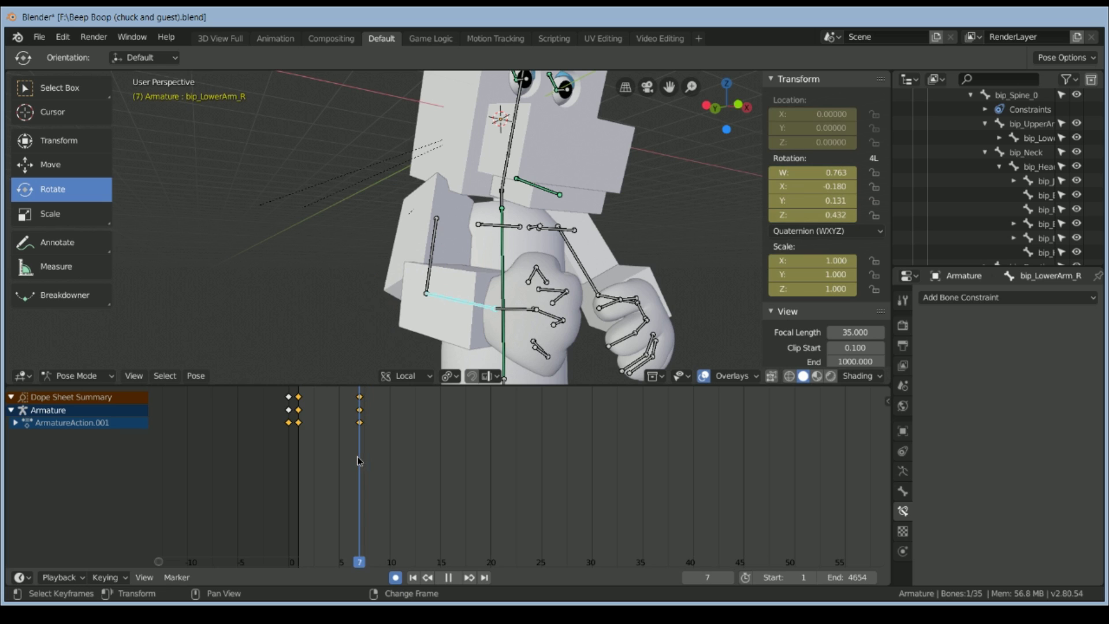
key(space)
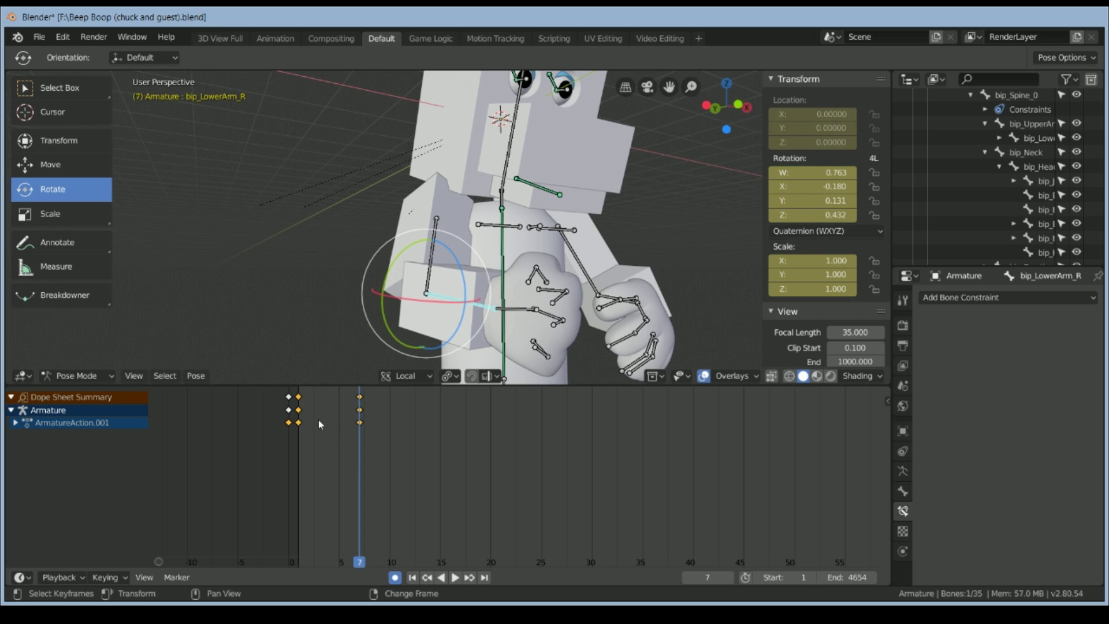
key(shift+Left)
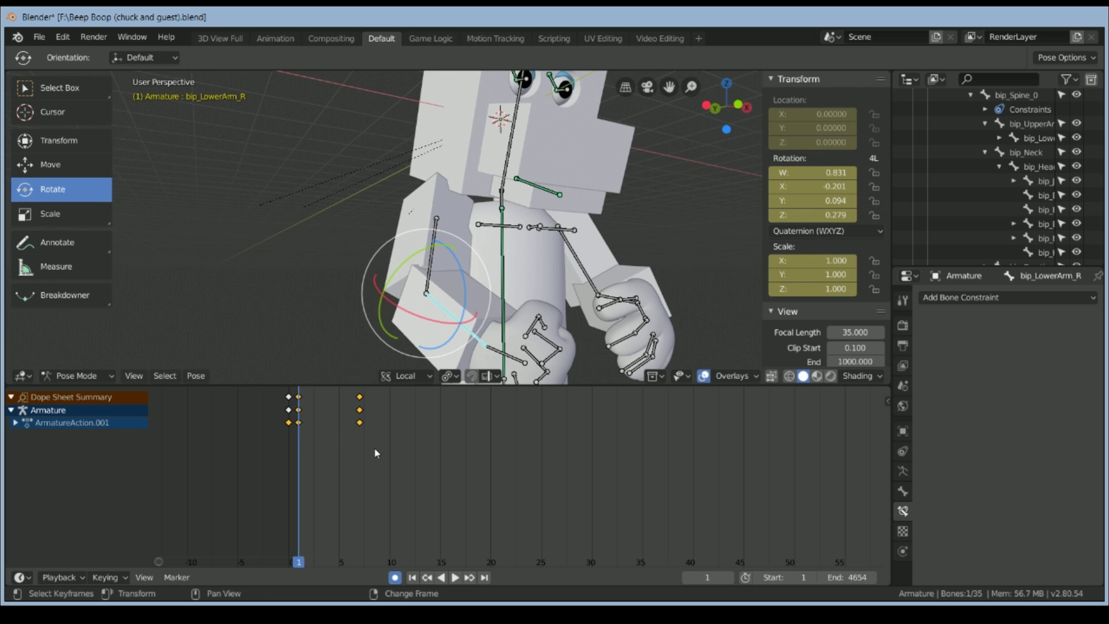
- Hold the right lower arm's frame 7 pose by inserting a keyframe at frame 14
right_click(359, 432)
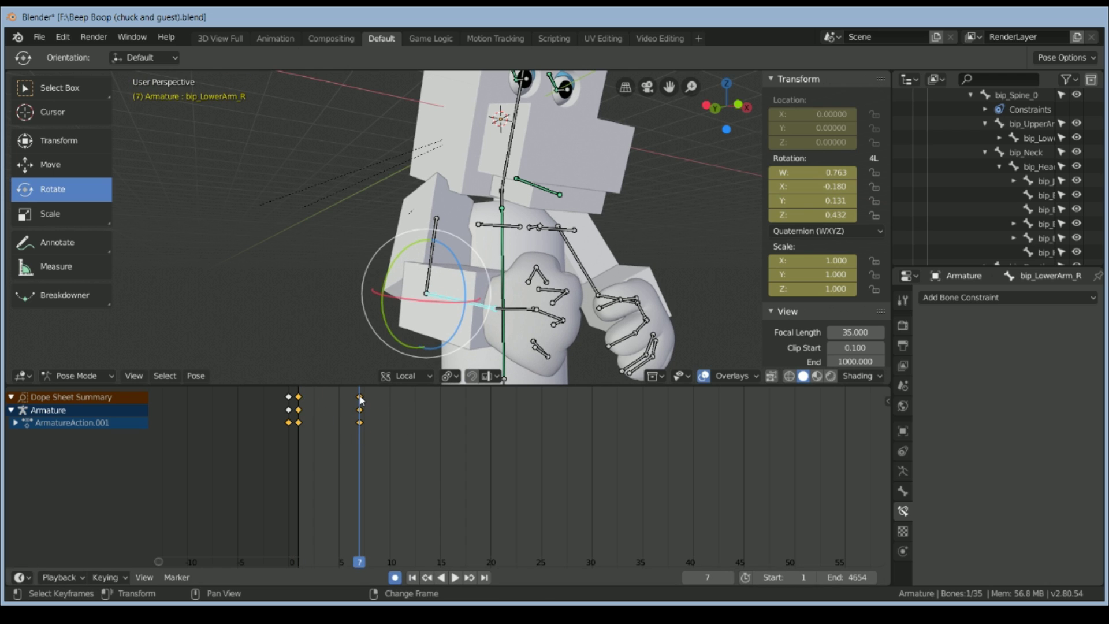
right_click(430, 411)
key(i)
key(space)
key(space)
- Copy the right lower arm's frame 1 keyframe to frame 20 and play the motion from frame 1
click(299, 397)
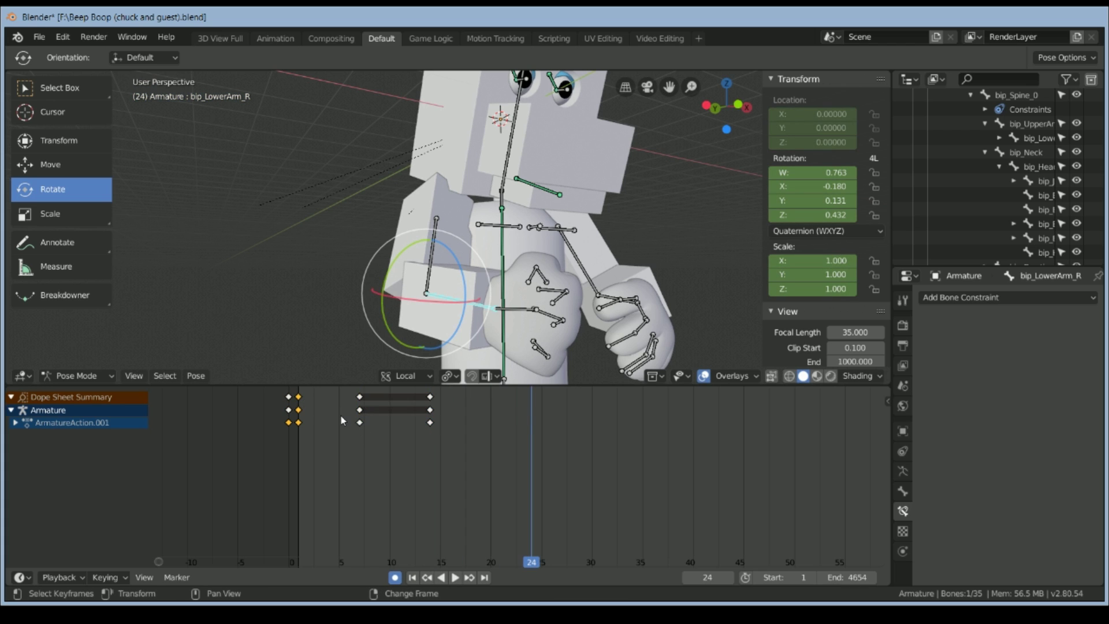
key(ctrl+c)
key(ctrl+v)
click(509, 417)
drag(531, 397, 490, 398)
key(shift+Left)
key(space)
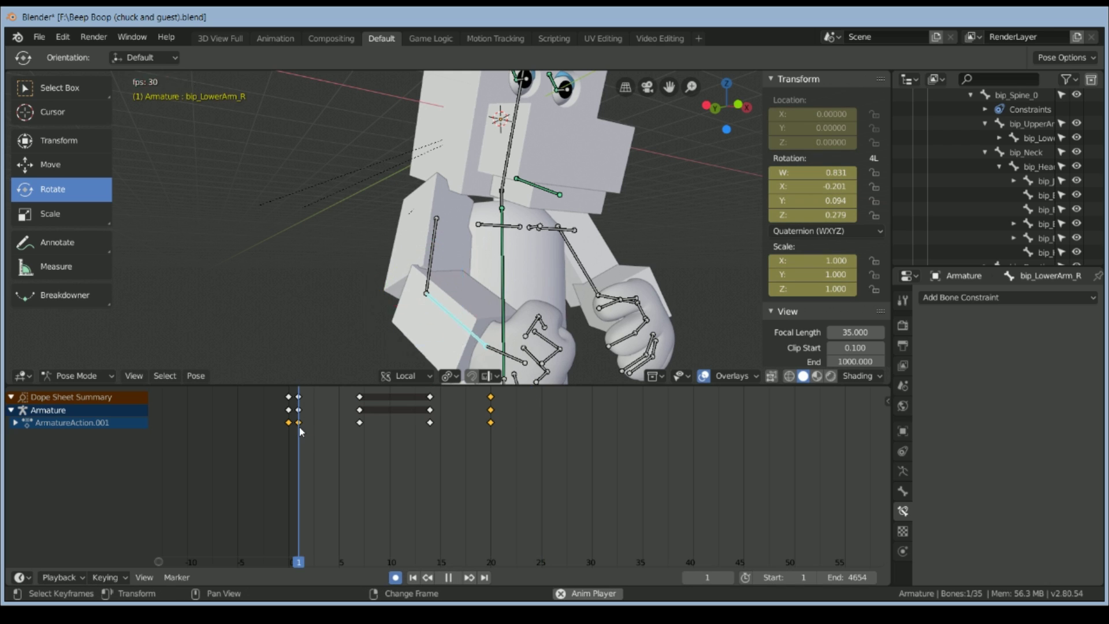
key(space)
- Select the right lower arm's keyframes after frame 11 and delete them
right_click(400, 435)
key(bracketright)
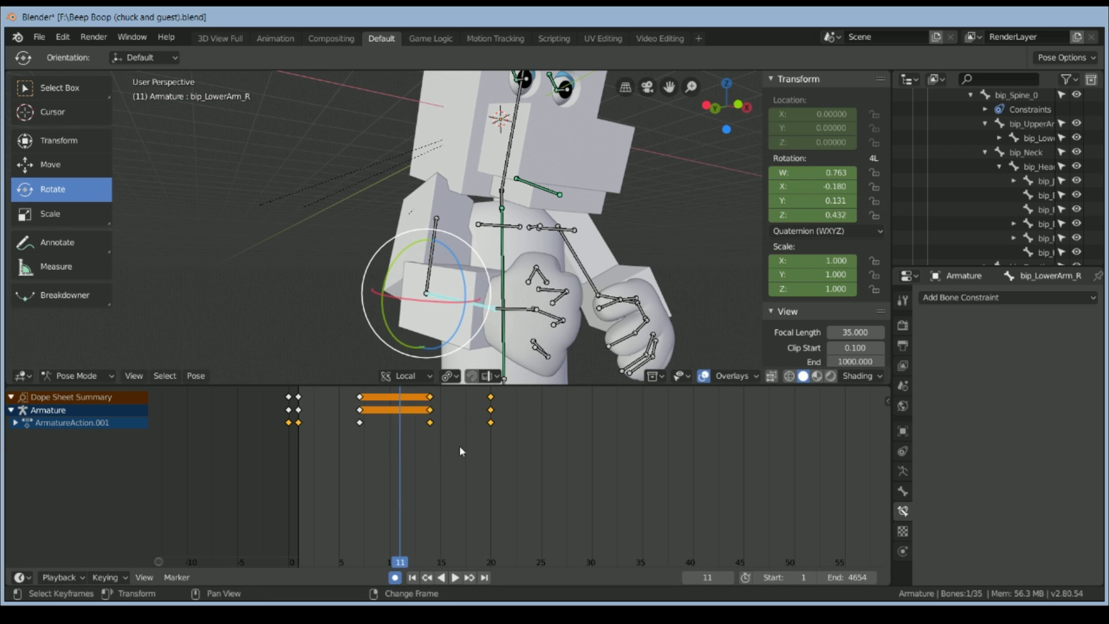
key(x)
click(460, 448)
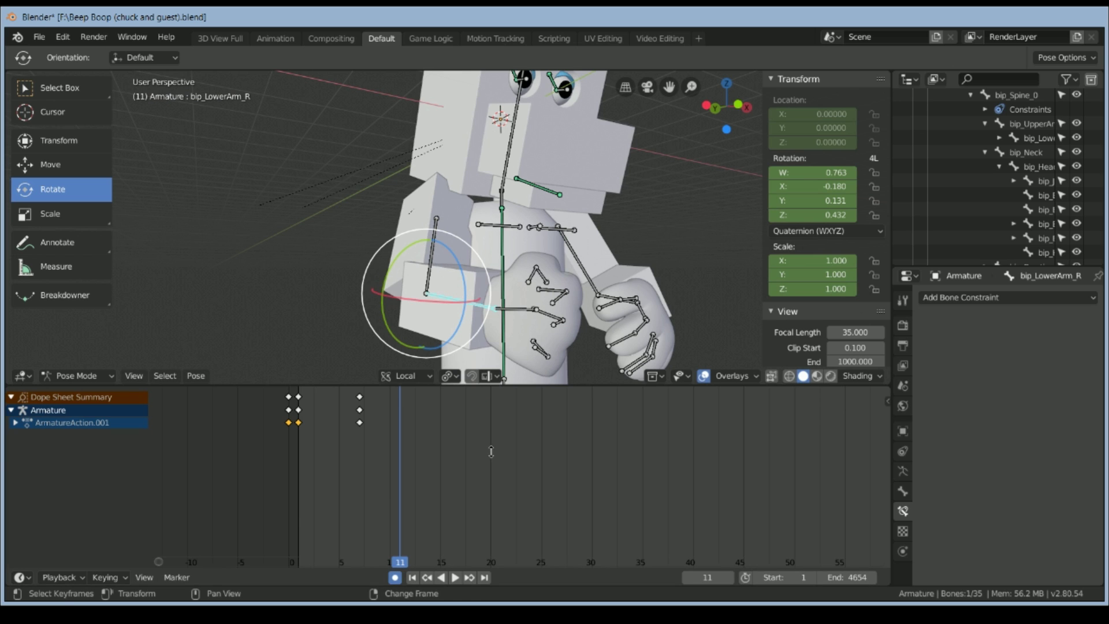
- Enlarge the 3D viewport, view the puppet's face, and select both eyelid bones in Pose Mode
drag(500, 386, 500, 506)
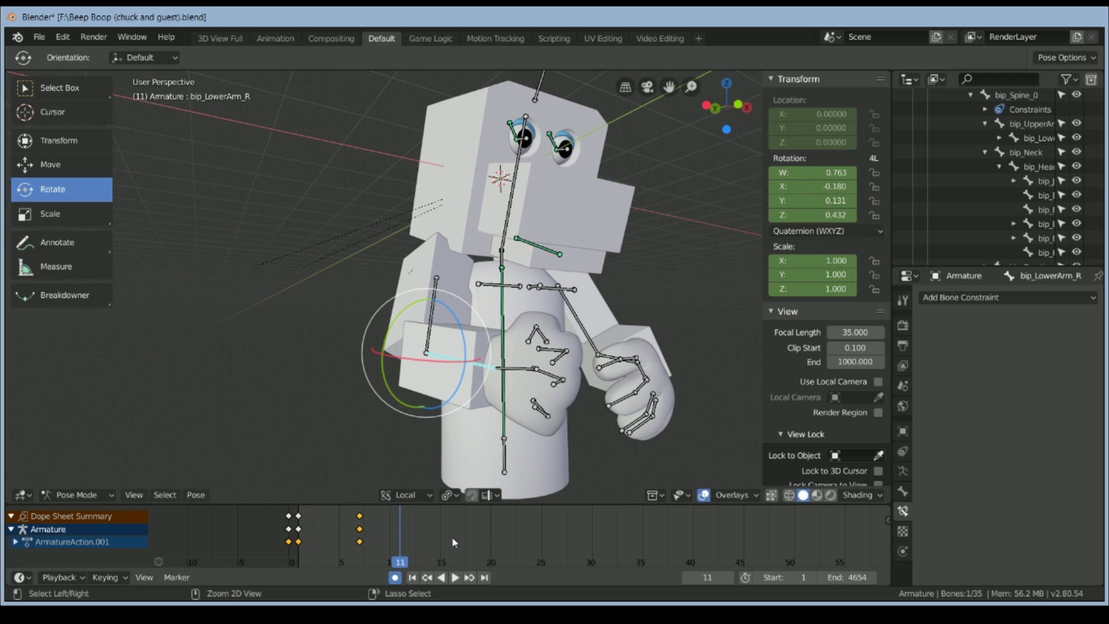
key(i)
key(x)
click(400, 522)
scroll(520, 269, up, 1)
middle_drag(520, 269, 379, 170)
click(462, 108)
shift+click(390, 151)
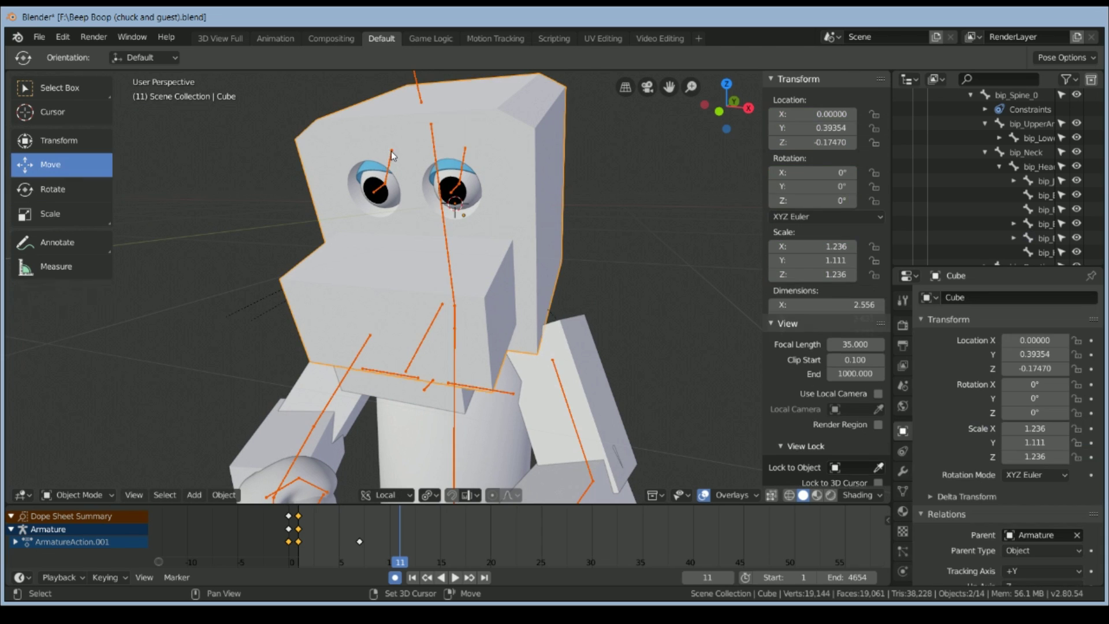
key(ctrl+z)
click(392, 152)
shift+click(466, 153)
middle_drag(369, 301, 369, 279)
- Go to frame 4 and rotate both eyelids down until they cover the eyes, keying the closed pose
key(shift+Left)
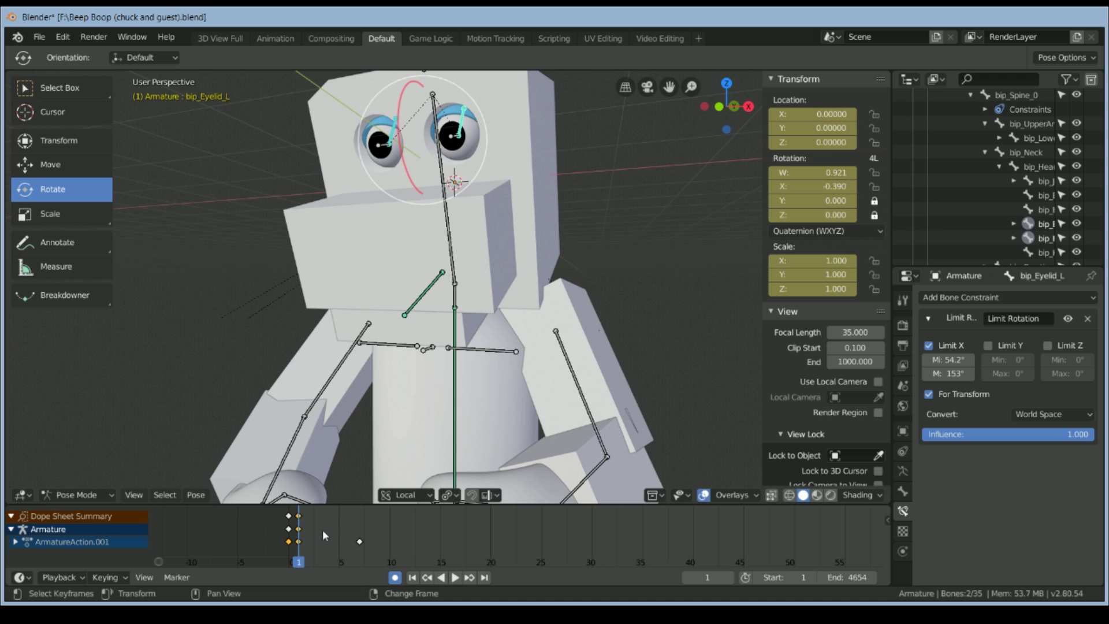
key(Right)
key(Right)
key(Right)
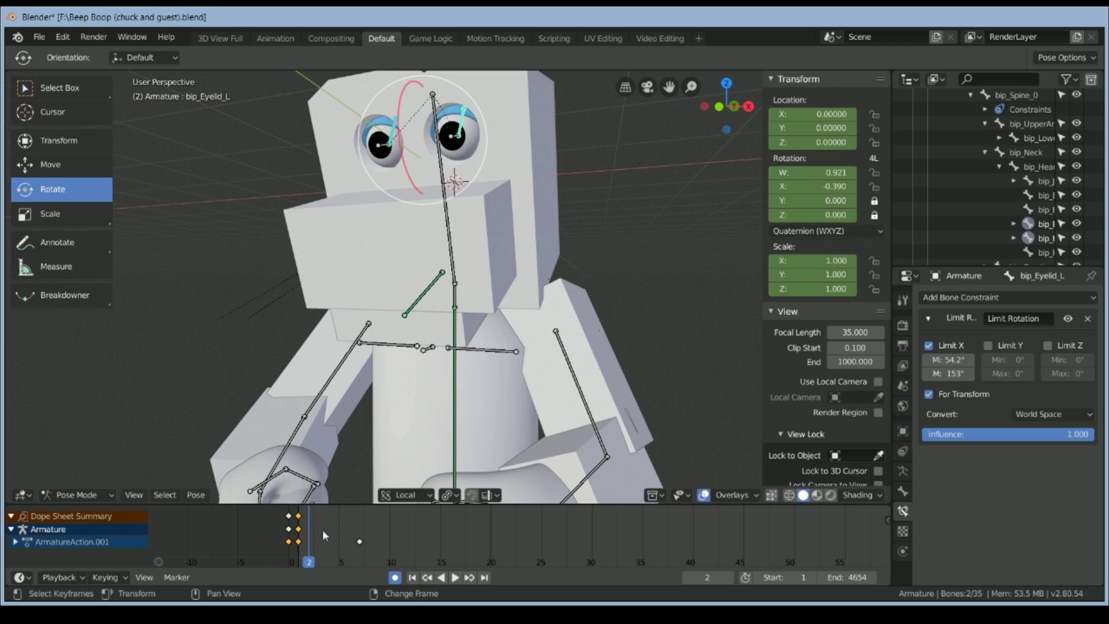
key(r)
key(r)
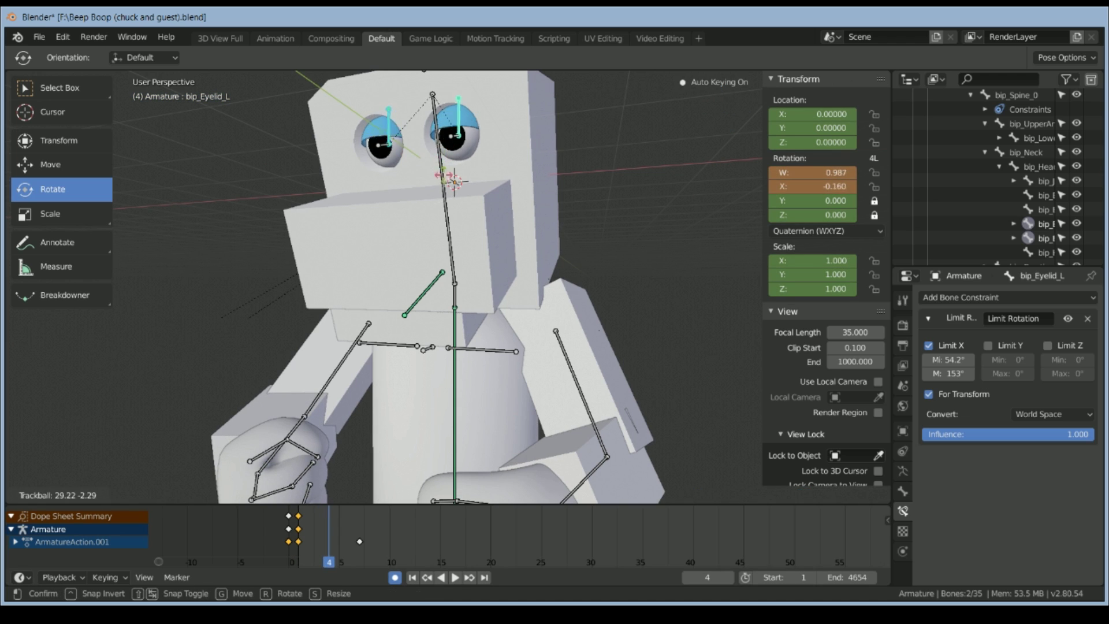
click(474, 249)
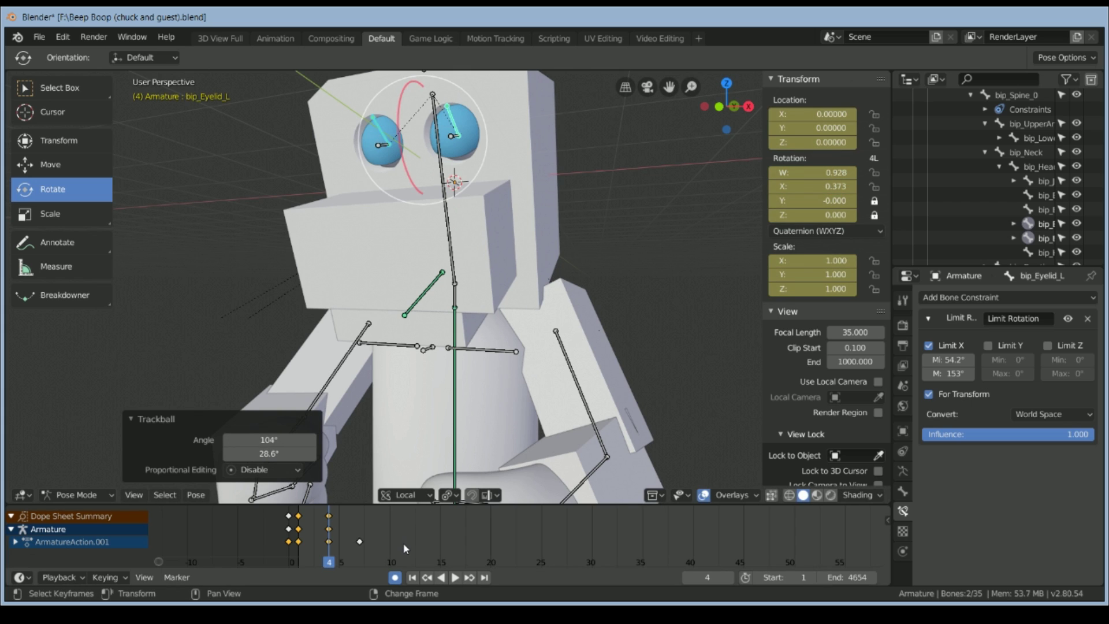
- Key the same closed eyelid pose at frame 6 to hold the blink
key(Right)
key(Right)
key(r)
key(r)
key(Return)
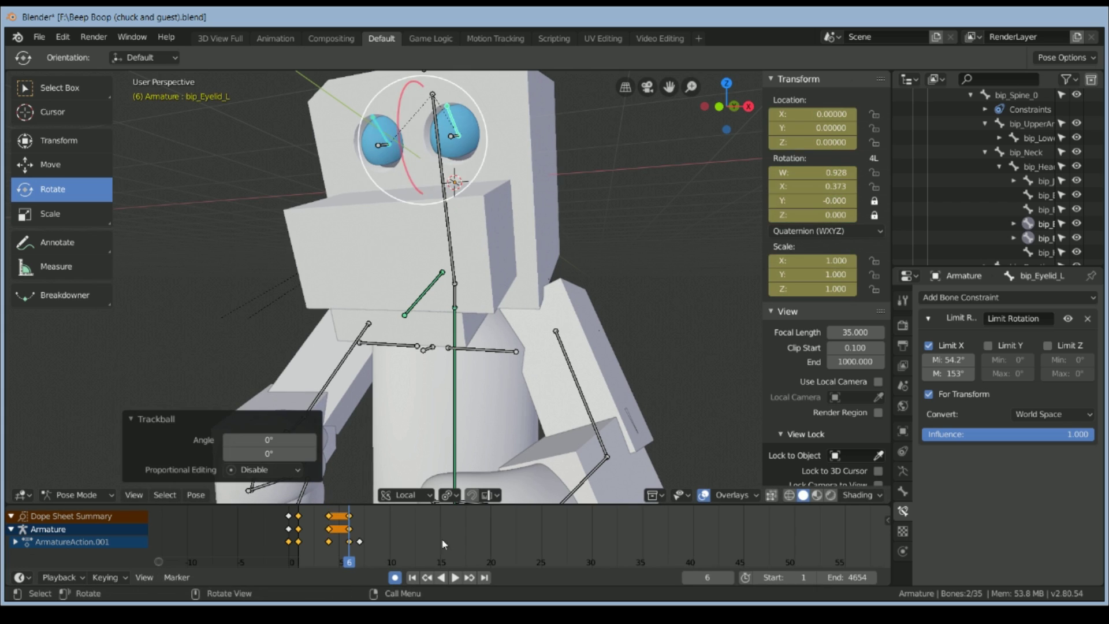
- Copy the eyelids' open pose keyframe from frame 1 and paste it at frame 9
key(Right)
key(Right)
key(Right)
click(300, 519)
key(ctrl+c)
key(ctrl+v)
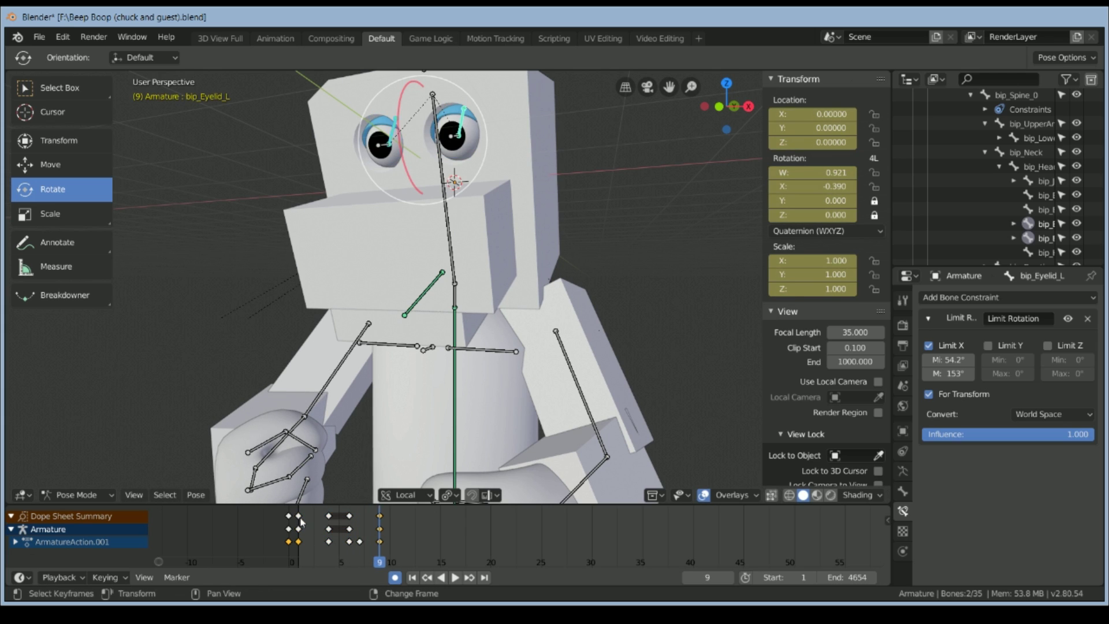
- Copy the eyelids' keyframes from frames 1 to 9, paste them starting at frame 12, and play the repeated blink
right_click(300, 518)
ctrl+click(436, 548)
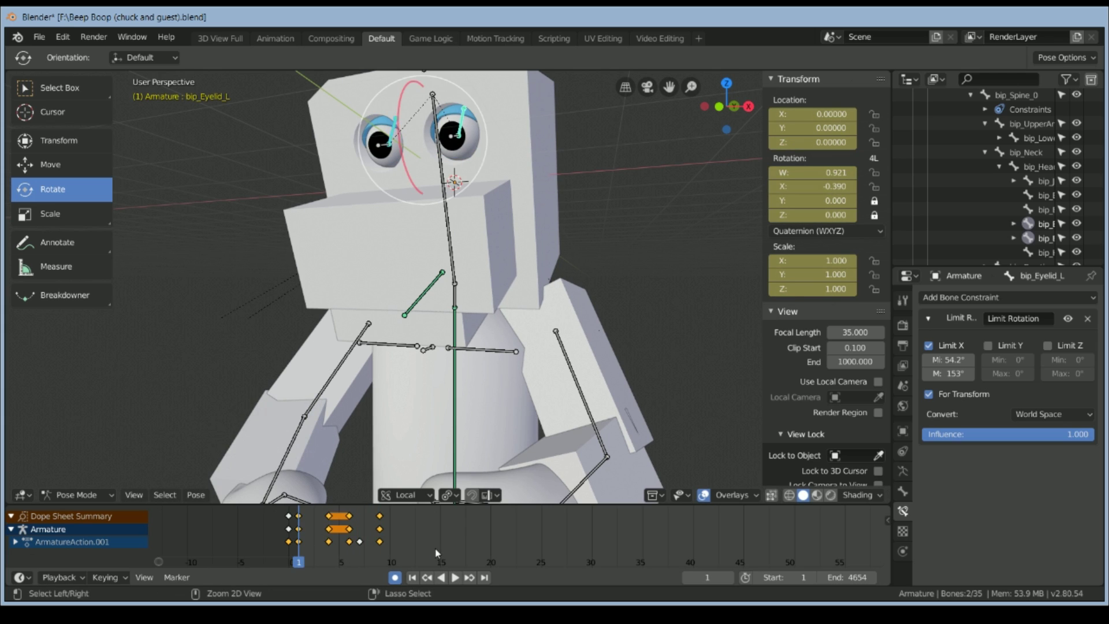
right_click(380, 540)
key(ctrl+c)
right_click(408, 537)
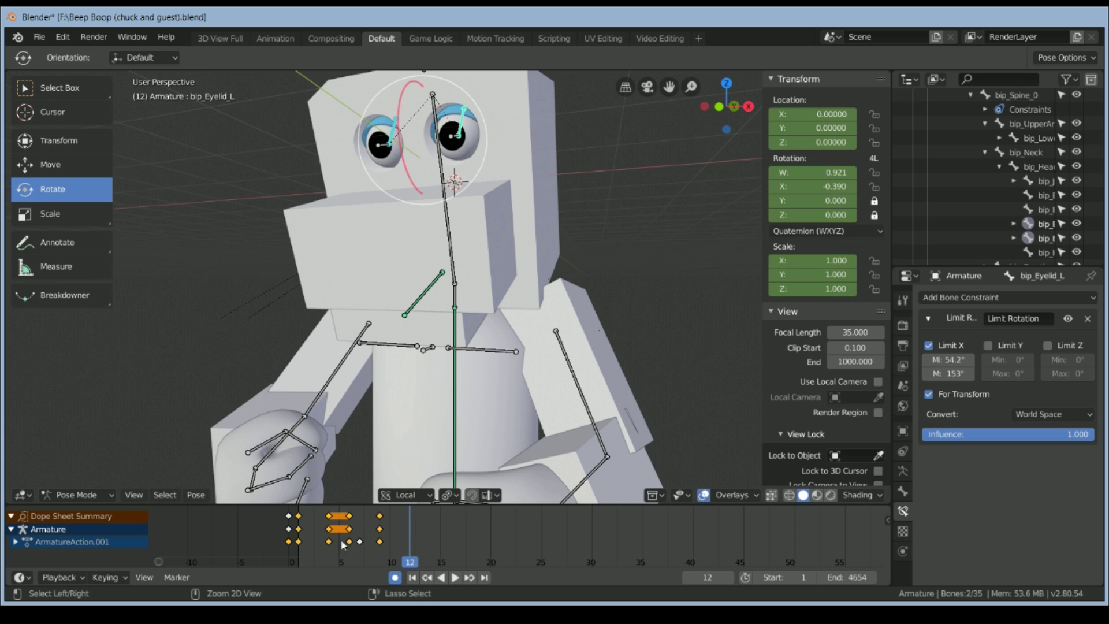
key(ctrl+v)
right_click(302, 552)
key(space)
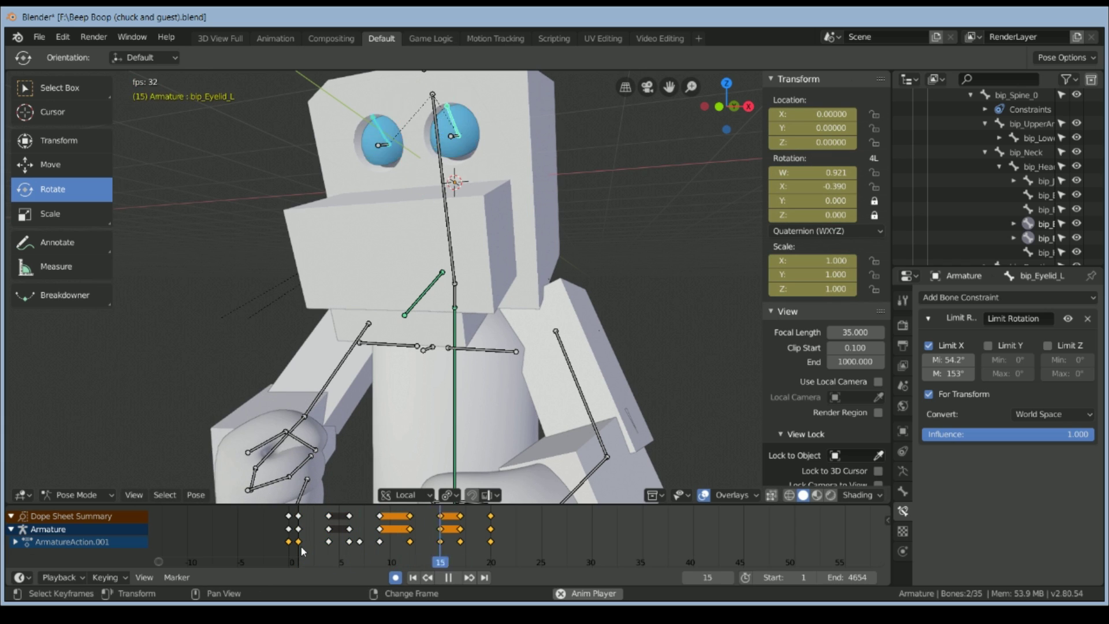
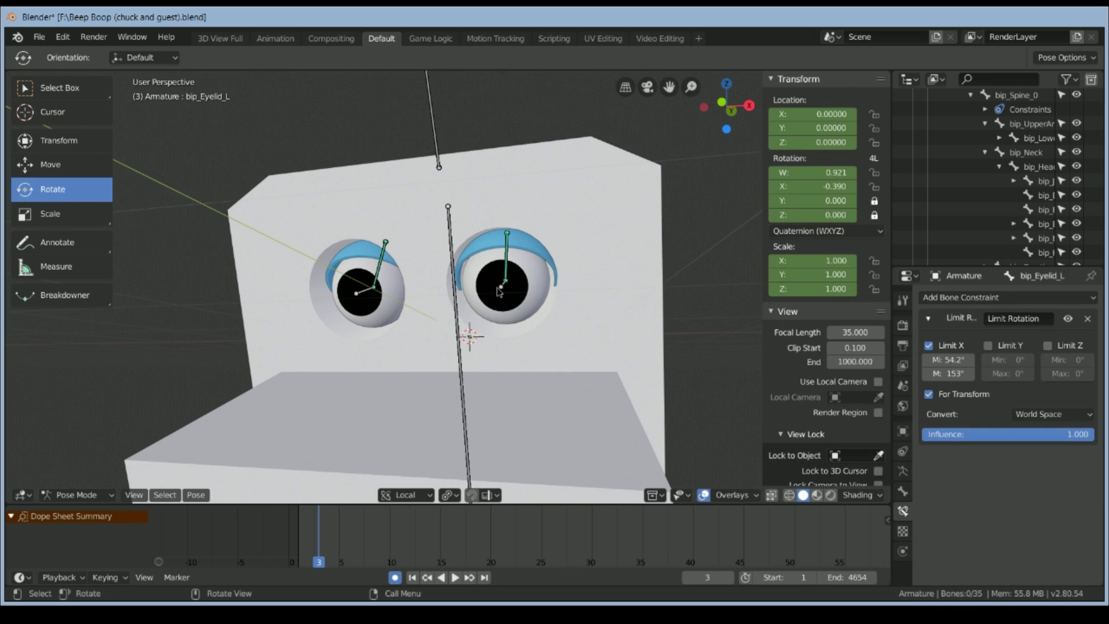
- Select the bip_Eye_L and bip_Eye_R bones and rotate both eyes sideways at frame 2
click(503, 292)
key(ctrl+Tab)
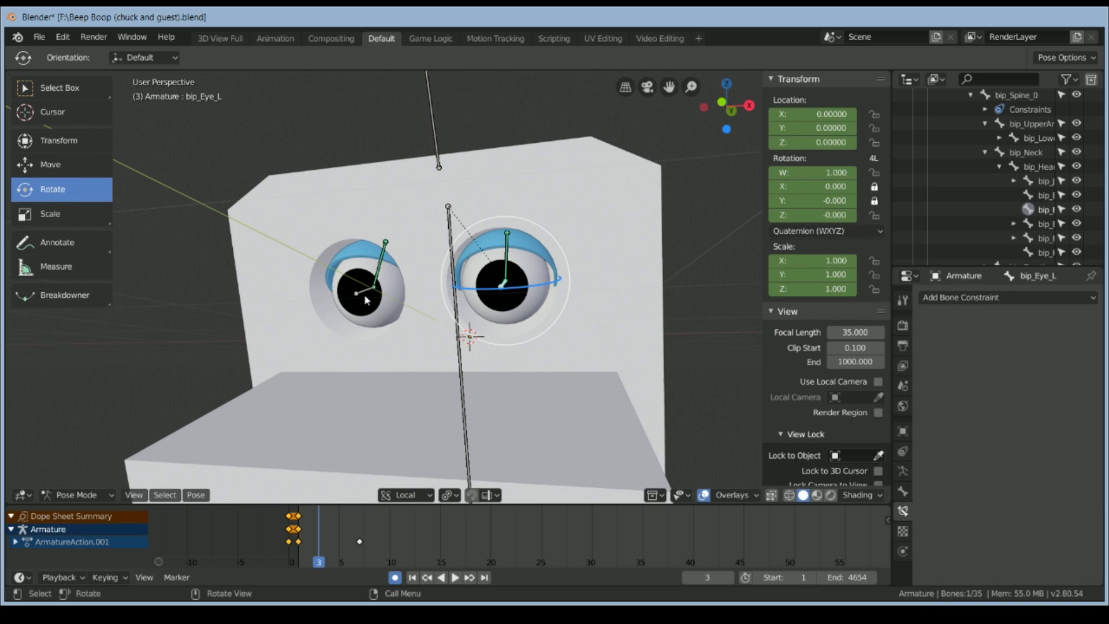
shift+click(360, 299)
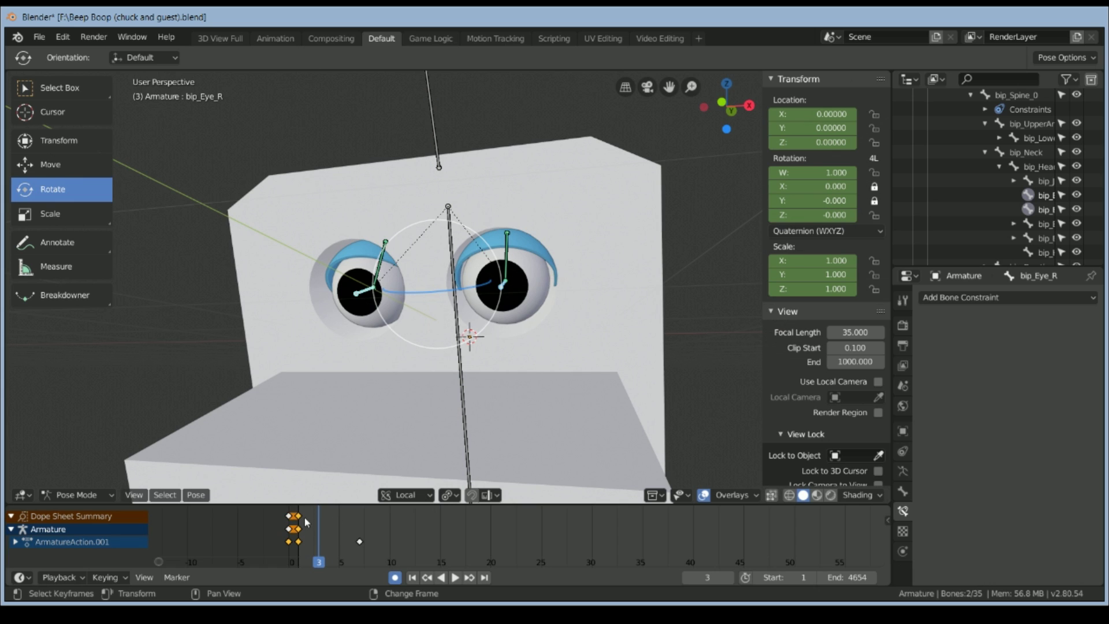
key(space)
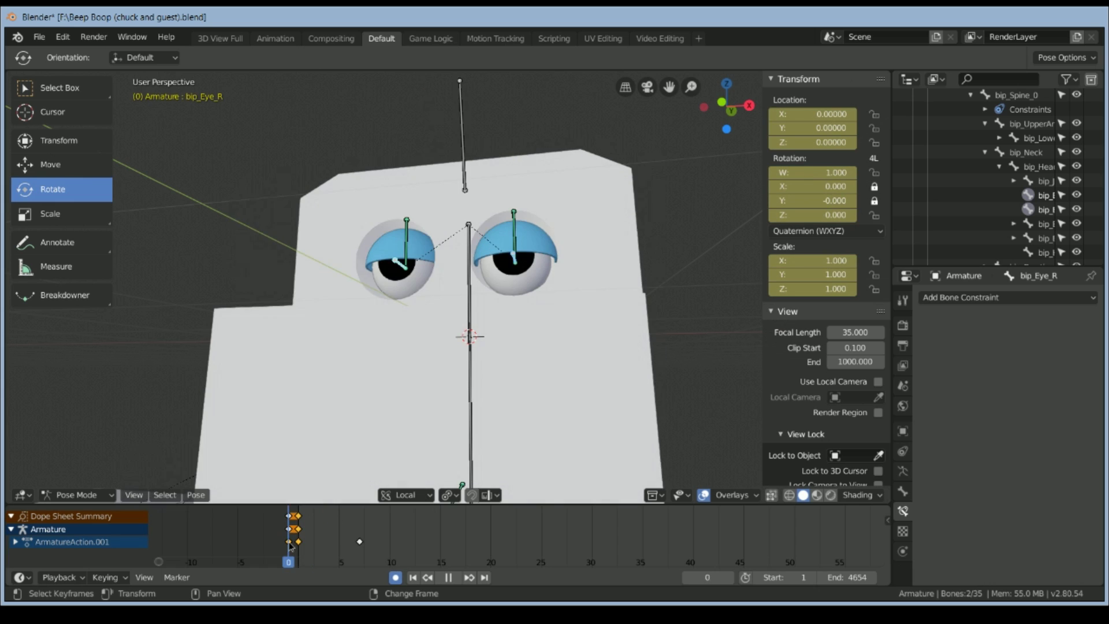
key(space)
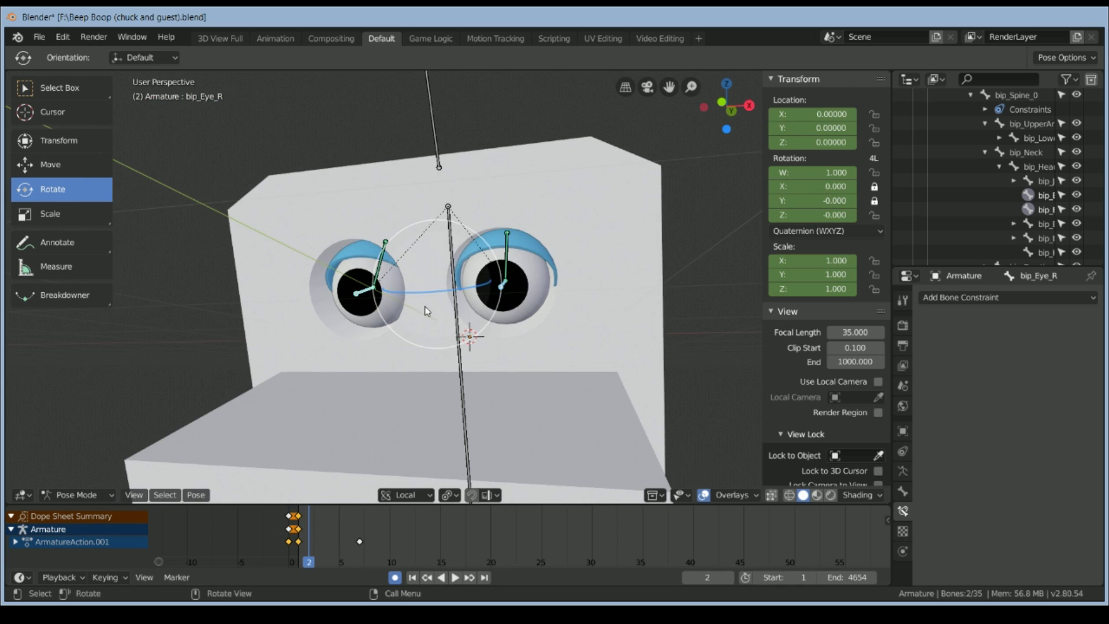
drag(415, 314, 480, 341)
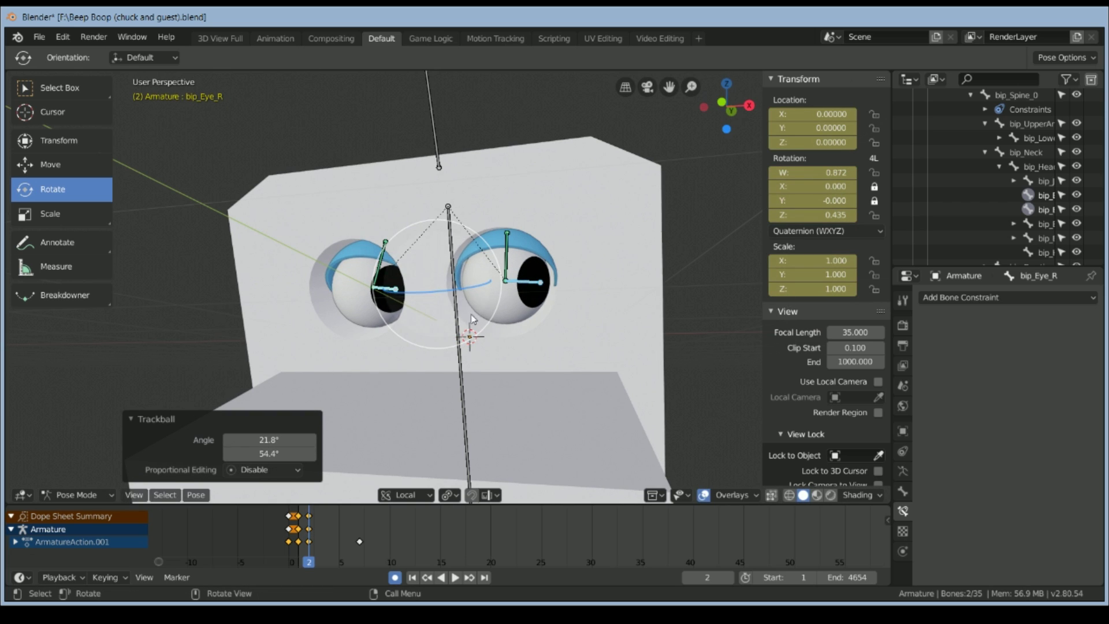
- Move the eyes' frame 2 keyframe to frame 4 and play the movement from frame 1
right_click(300, 540)
right_click(314, 520)
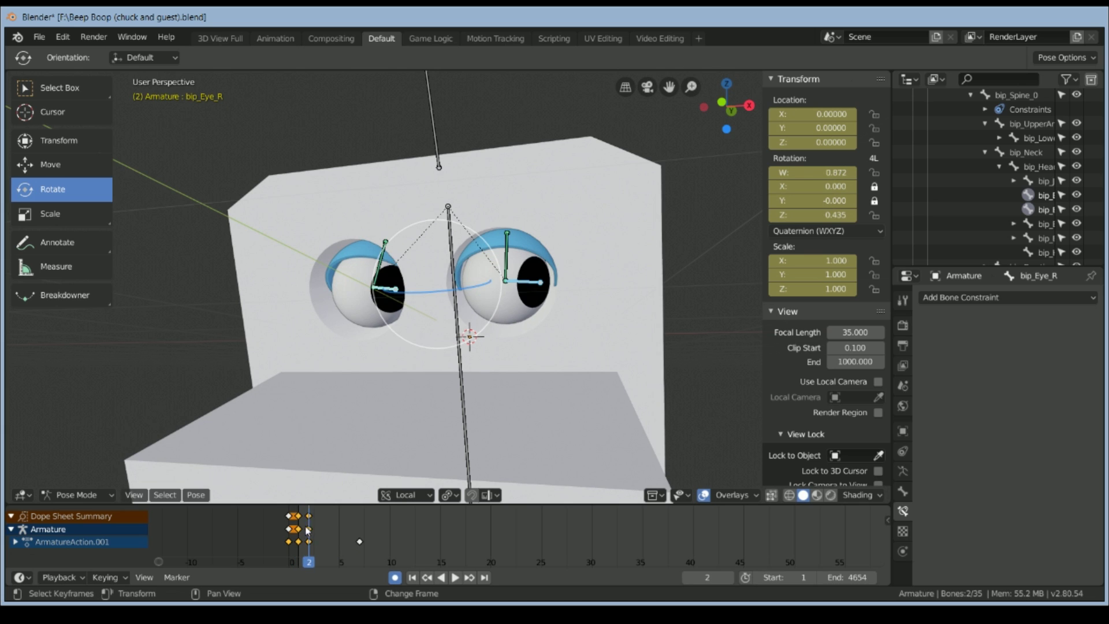
drag(321, 529, 328, 540)
right_click(328, 539)
right_drag(309, 541, 299, 540)
key(space)
key(space)
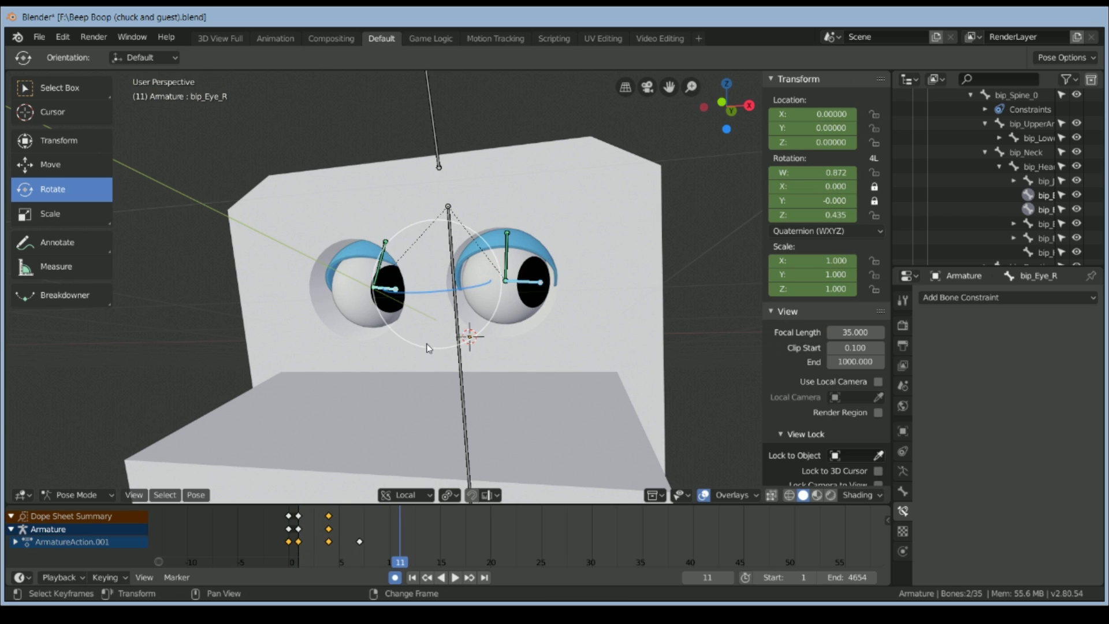
- Key the unchanged sideways eye pose at frame 11 to hold the look
key(r)
key(r)
click(436, 318)
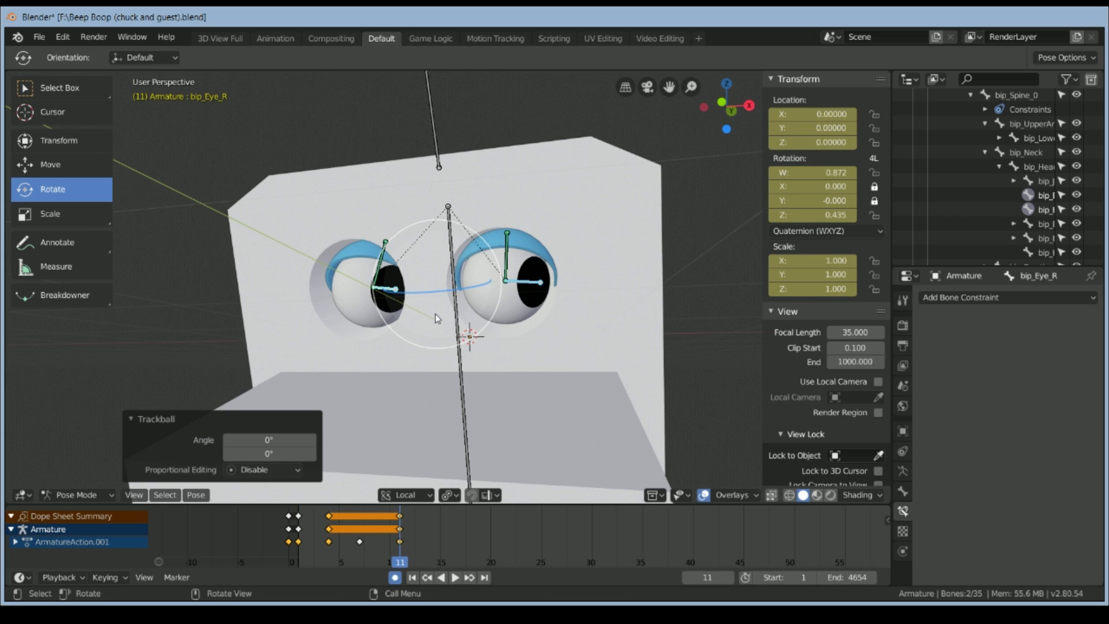
- Advance to frame 14 and rotate both eyes to look toward the opposite side
key(space)
key(r)
key(r)
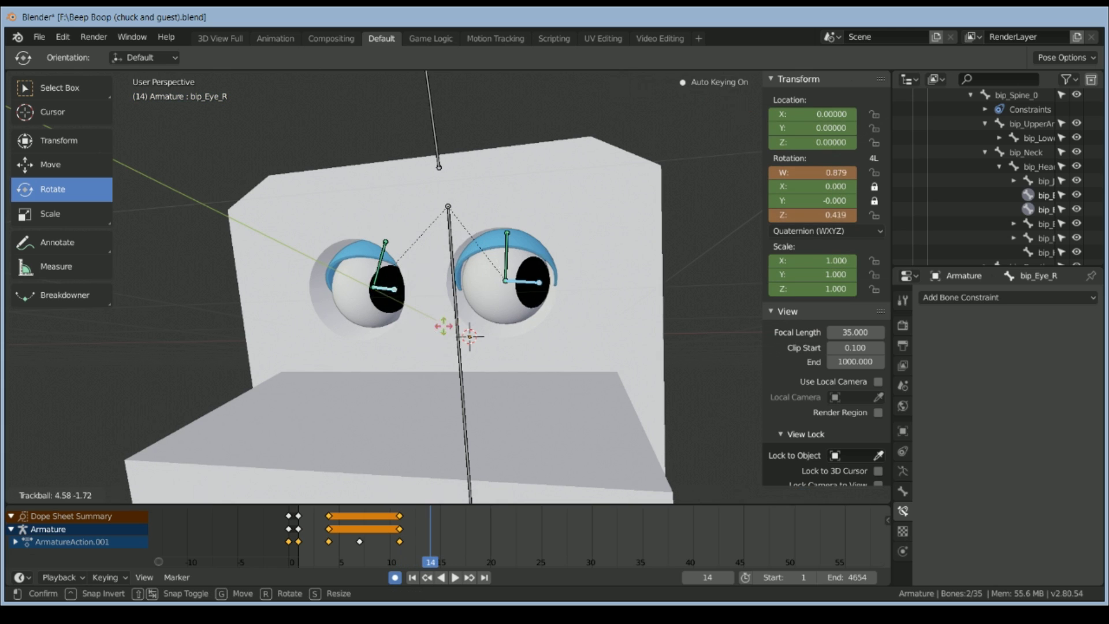
click(339, 354)
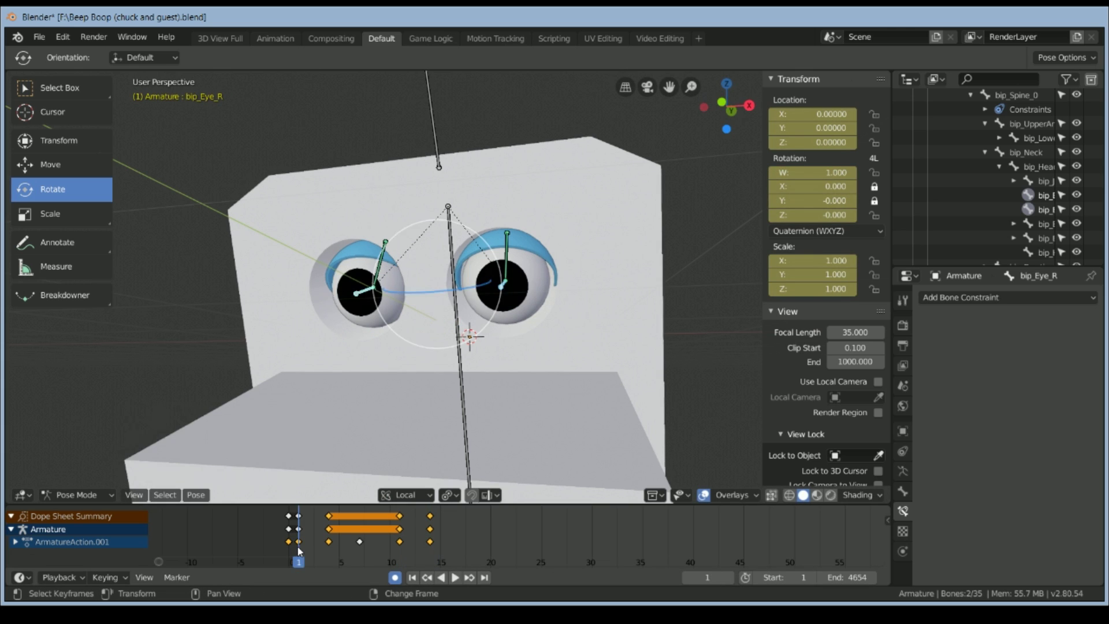
- Play the eye movement from frame 1 and key the unchanged opposite look at frame 16 as a hold
key(Escape)
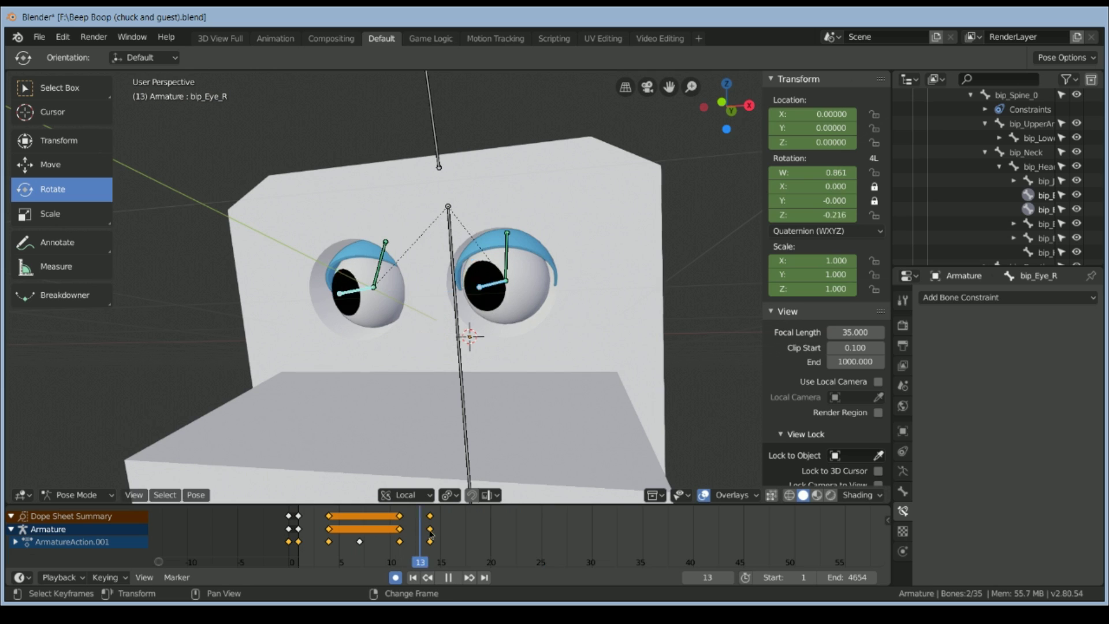
key(Right)
key(Right)
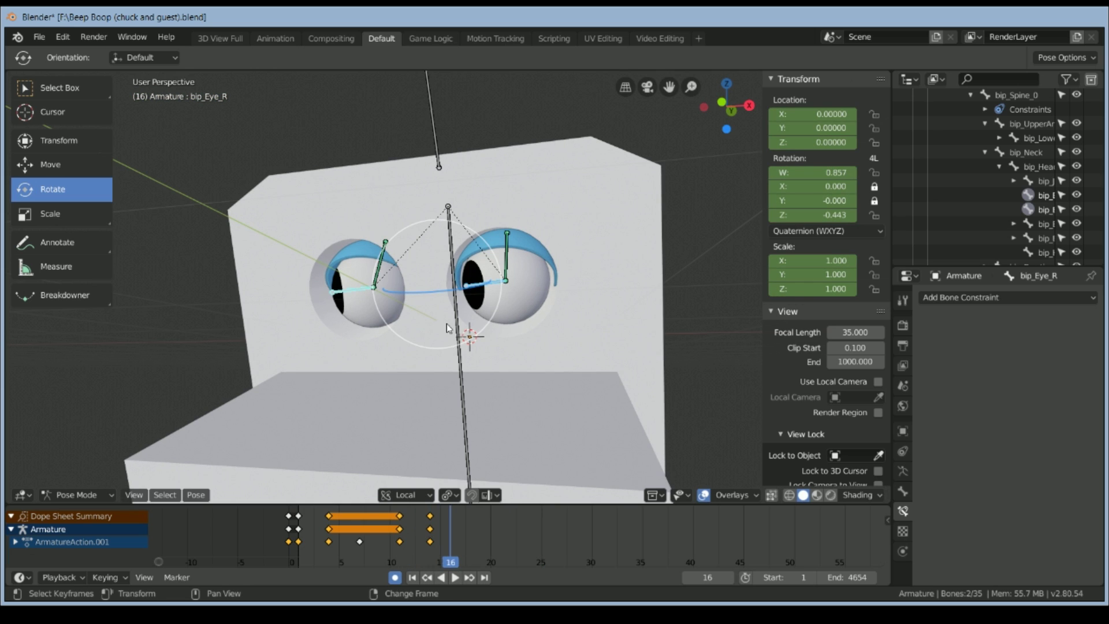
click(436, 305)
- Copy the eyes' frame 1 keyframe to frame 19 and play the movement from frame 1
key(Right)
key(Right)
key(Right)
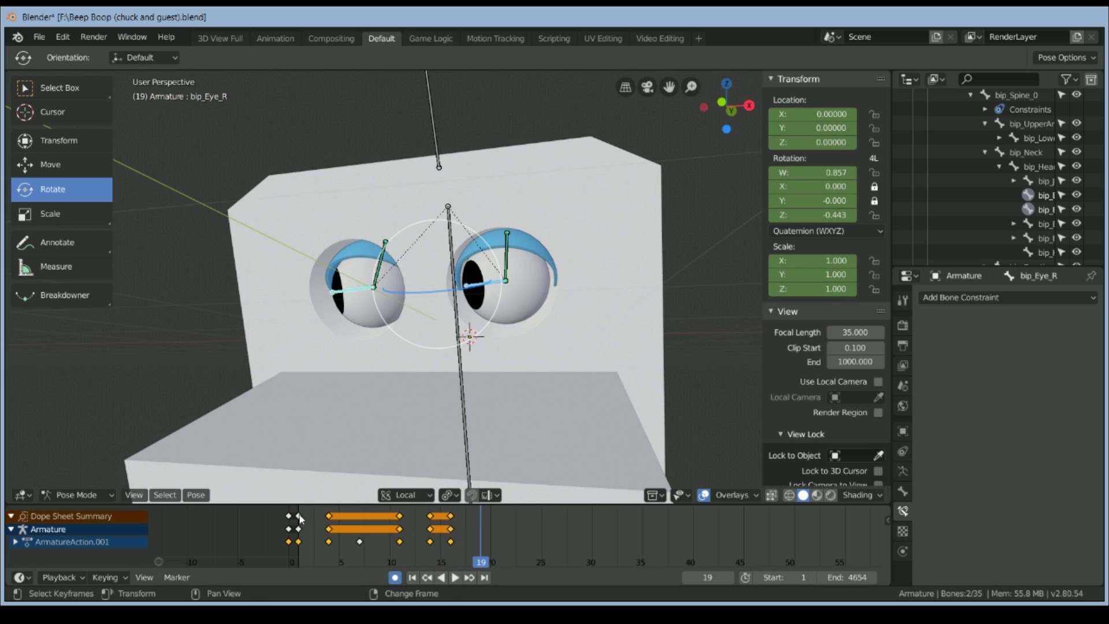
click(298, 516)
key(ctrl+c)
key(ctrl+v)
right_click(292, 525)
right_click(299, 529)
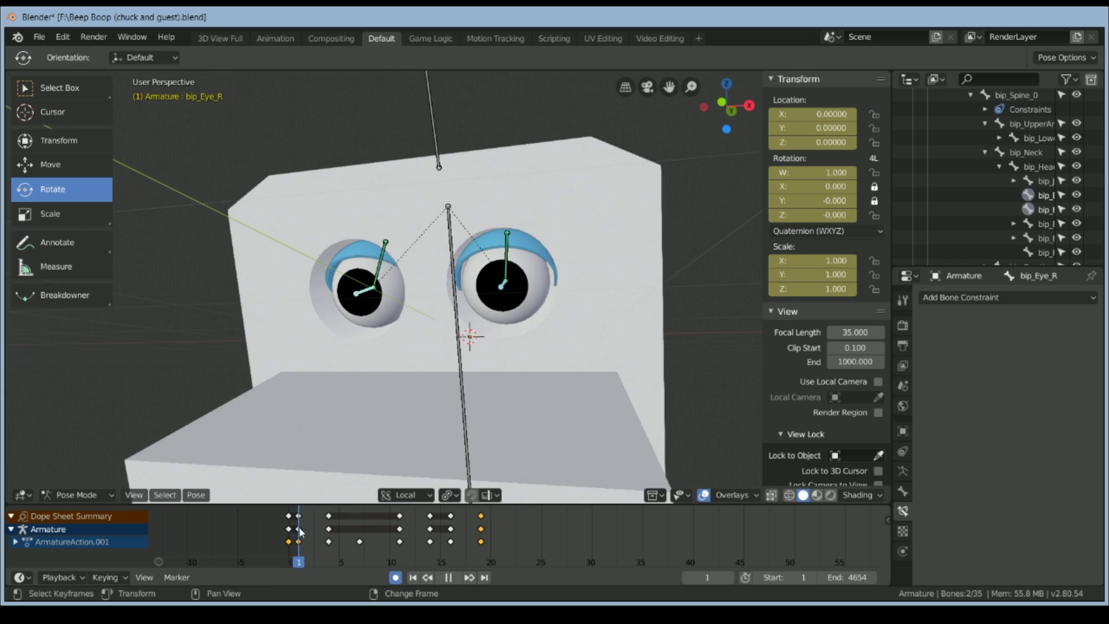
key(space)
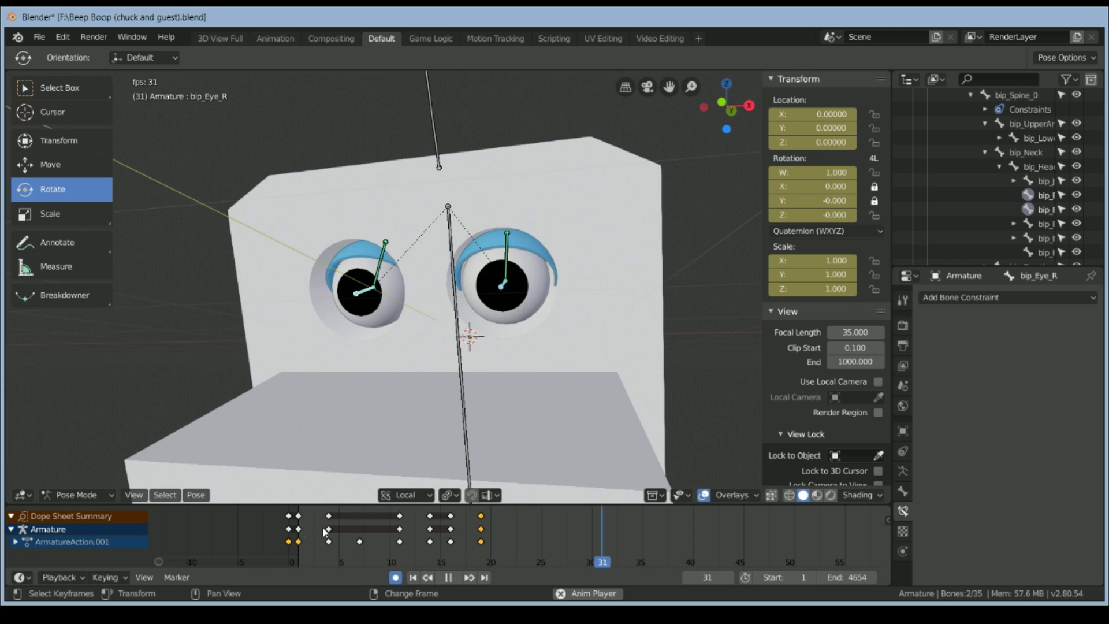
key(space)
- Lengthen the second eye hold by moving the keyframes at frames 16 and 19 to 26 and 29, and replay the movement
ctrl+click(504, 538)
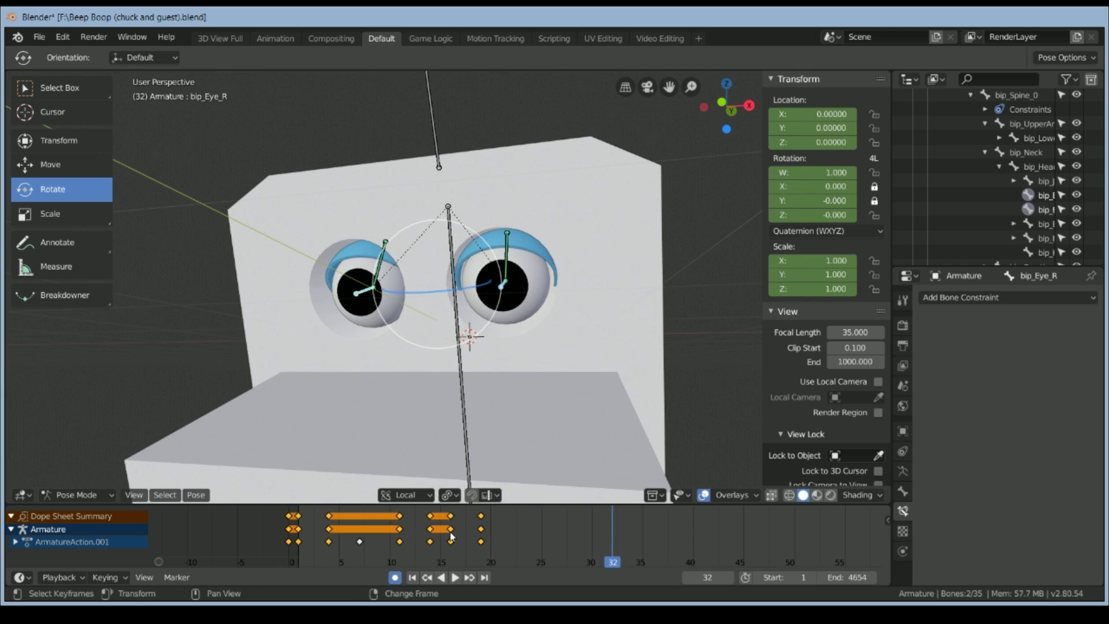
right_click(450, 535)
ctrl+click(519, 550)
key(g)
click(620, 563)
key(space)
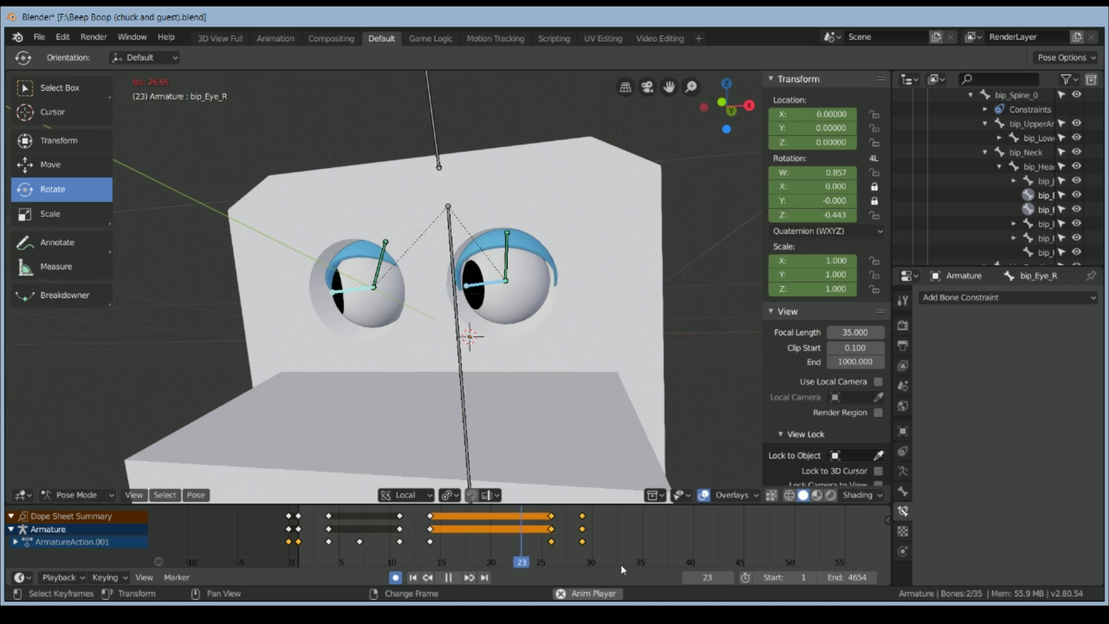
right_click(294, 568)
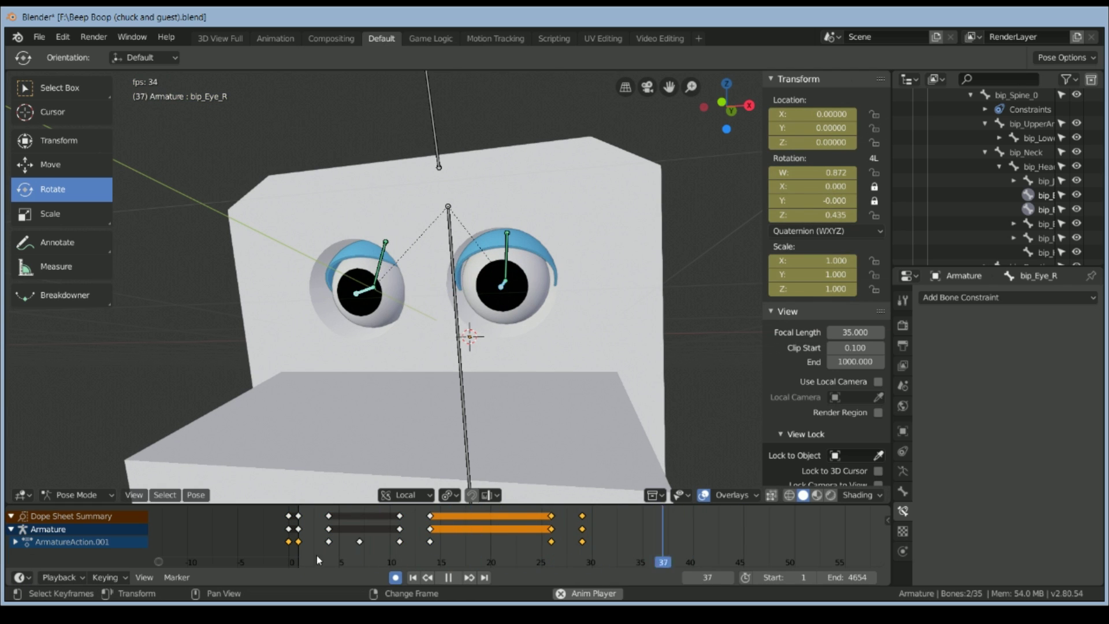
key(space)
- Select the puppet's bip_Jaw bone and return to frame 1
scroll(534, 323, down, 6)
middle_drag(536, 379, 558, 371)
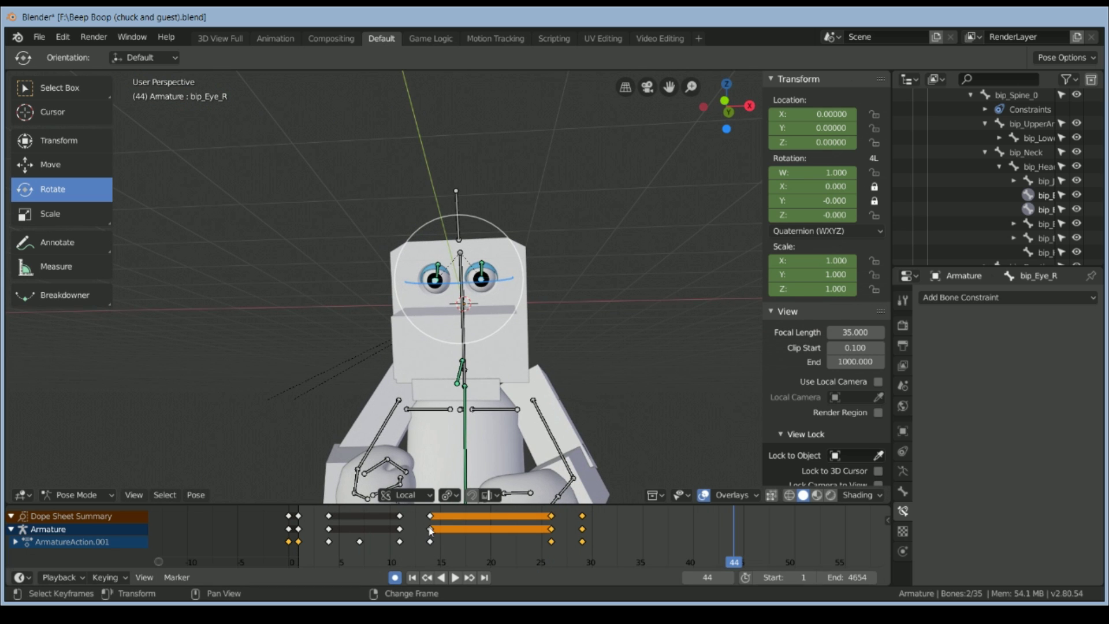
middle_drag(453, 387, 237, 496)
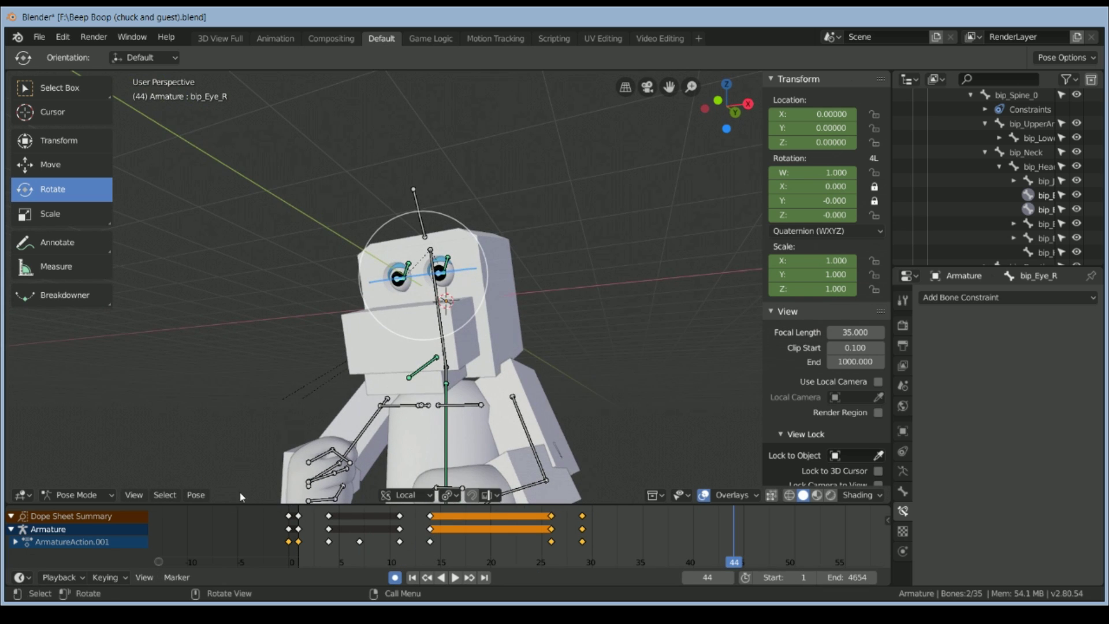
scroll(412, 269, up, 1)
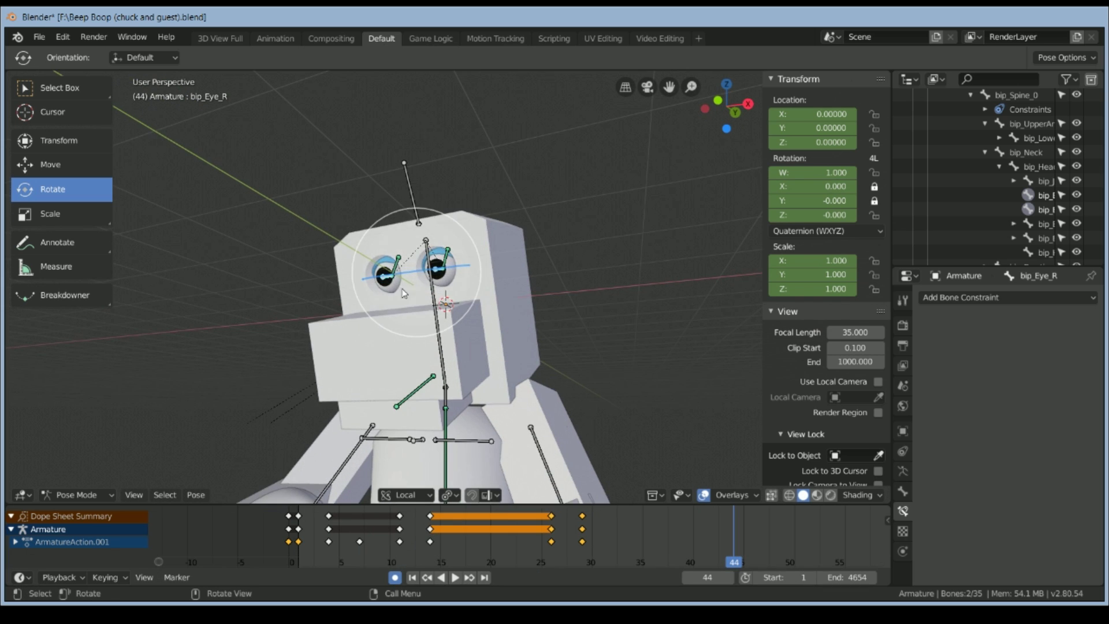
scroll(403, 394, up, 2)
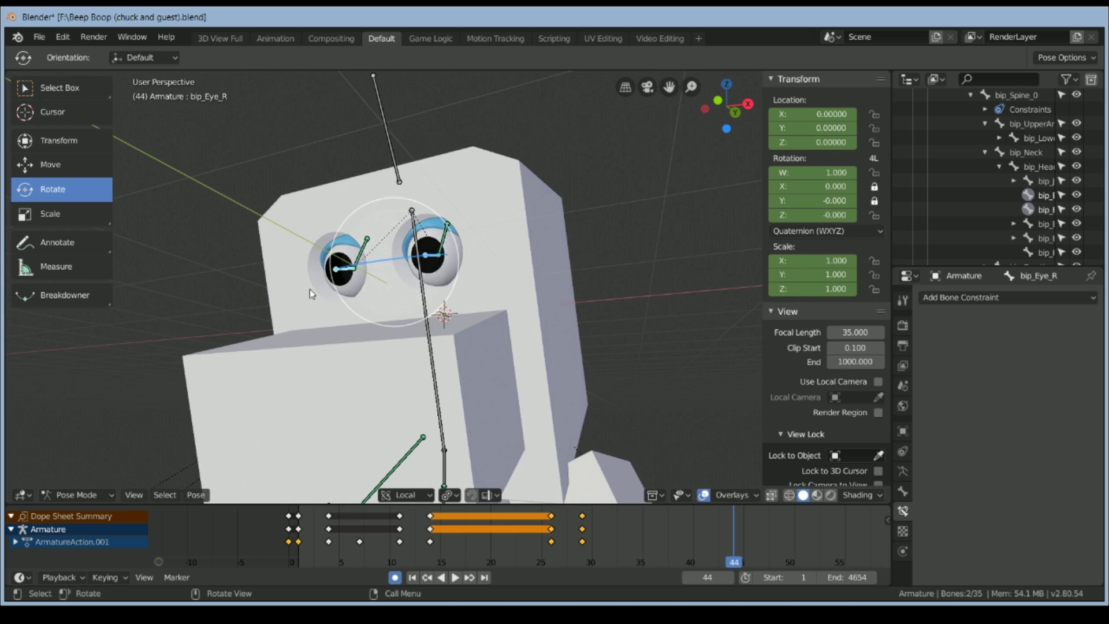
scroll(405, 421, down, 2)
middle_drag(442, 476, 360, 414)
click(346, 427)
scroll(345, 426, down, 3)
key(shift+Left)
- Try opening and closing the mouth at frame 1 by rotating the bip_Jaw bone freely
middle_drag(480, 353, 527, 338)
drag(527, 337, 598, 446)
middle_drag(597, 446, 388, 398)
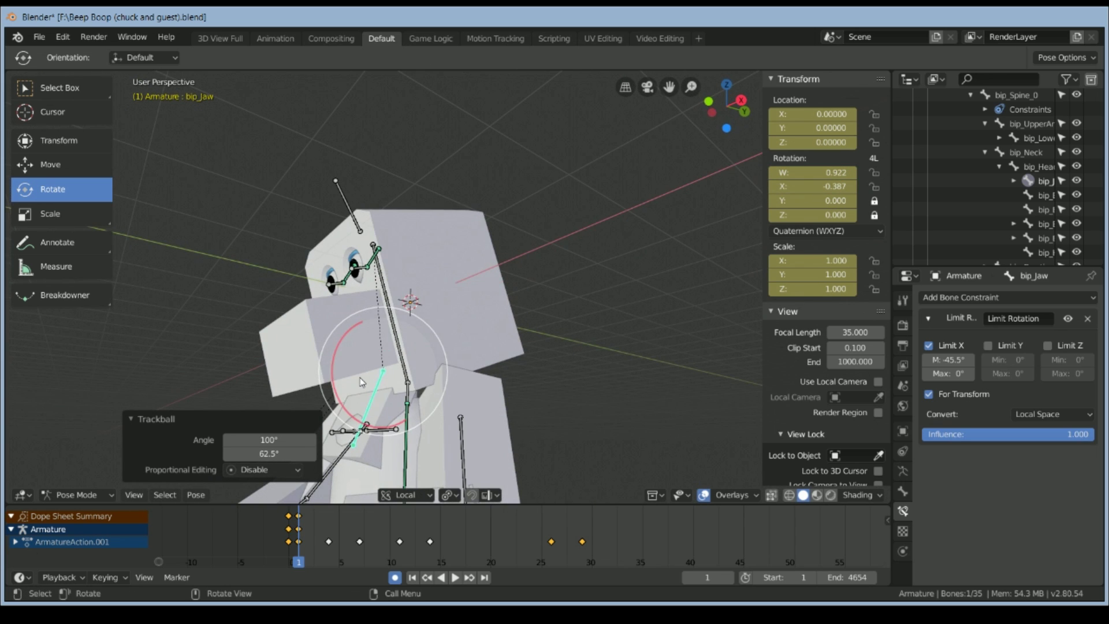
drag(388, 398, 369, 380)
click(504, 400)
middle_drag(504, 400, 550, 394)
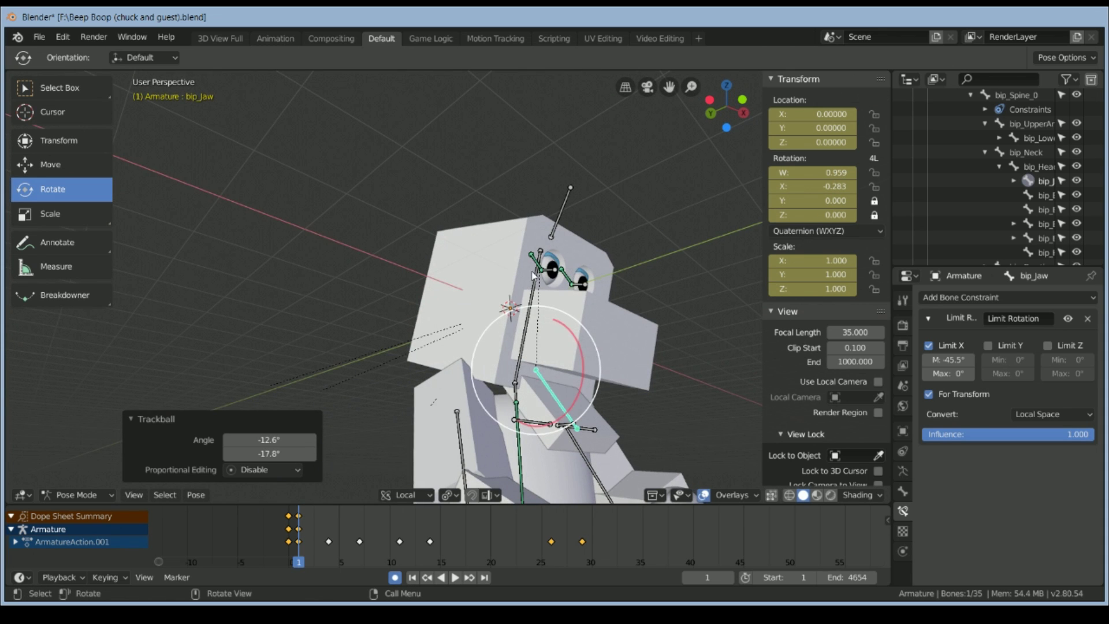
- Set the bip_Head bone's X rotation to 0 at frame 1
click(533, 289)
click(812, 186)
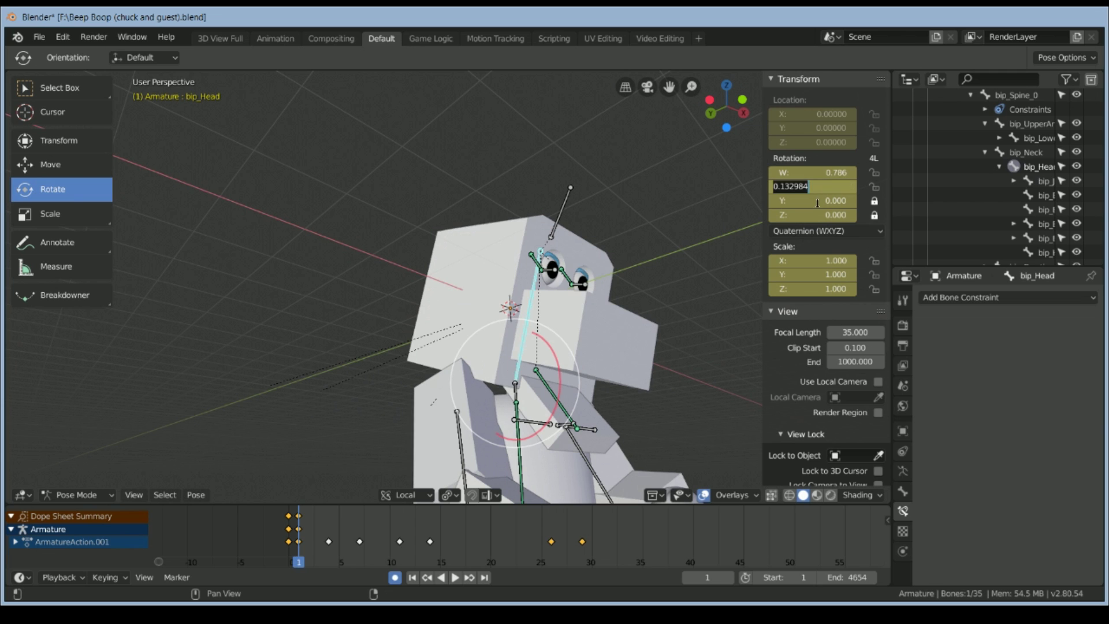
text(0)
key(Return)
- Select the bip_Jaw bone and rotate it wide open below the levelled head
click(577, 390)
drag(546, 339, 558, 433)
scroll(546, 421, down, 2)
middle_drag(556, 429, 457, 368)
scroll(522, 365, up, 2)
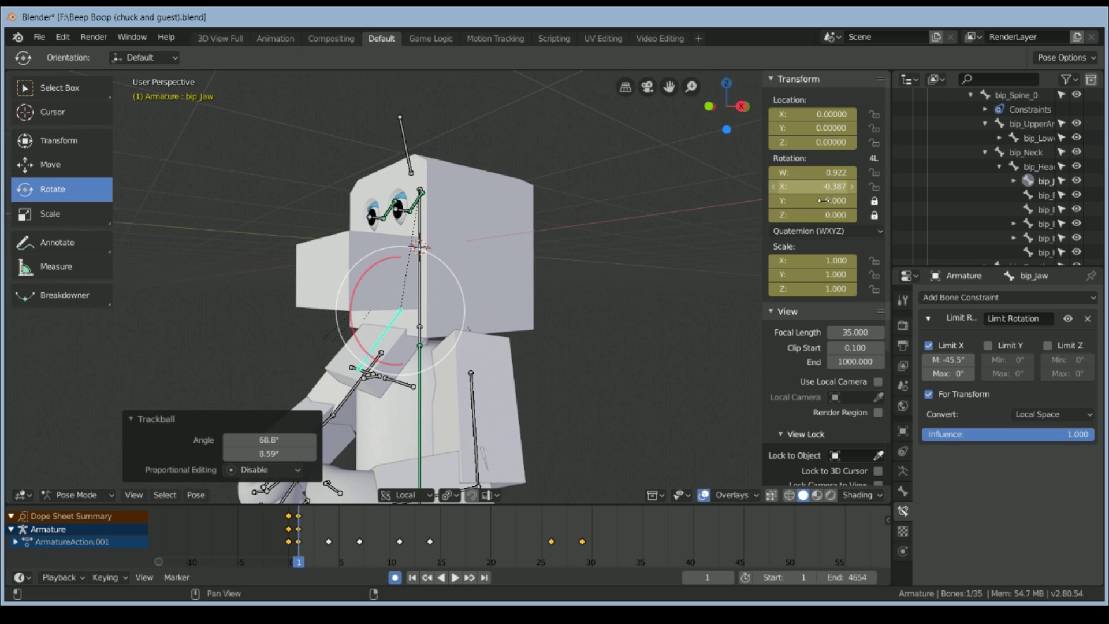
- Undo the last jaw rotation and the change to the head's X rotation
key(ctrl+z)
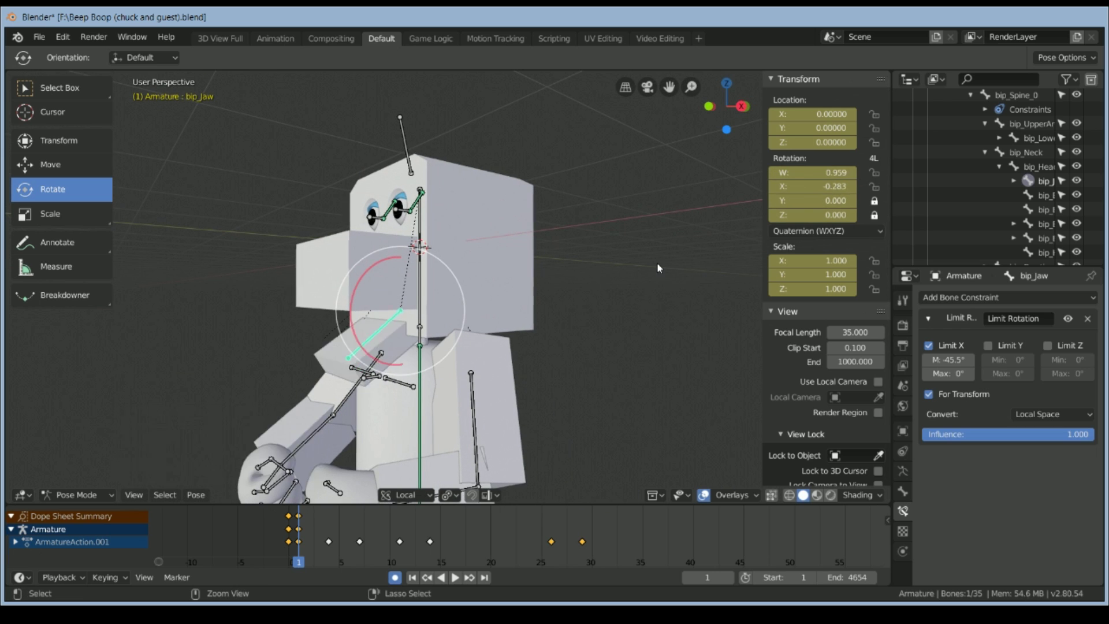
key(ctrl+z)
key(ctrl+z)
key(ctrl+z)
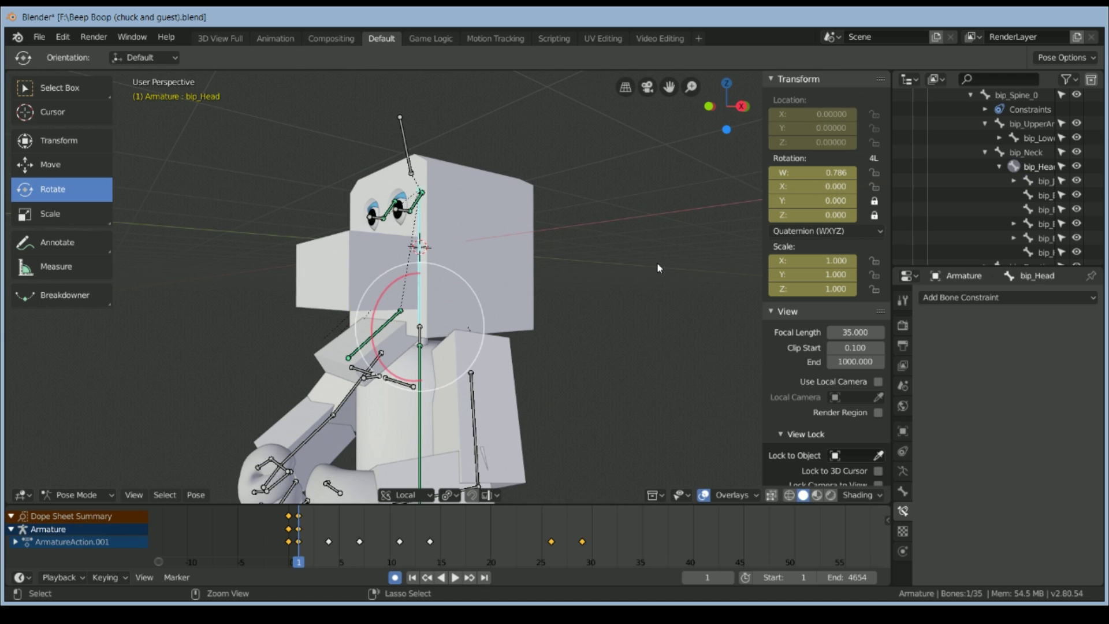
- Select the bip_Jaw bone and rotate it fully closed at frame 1
middle_drag(415, 420, 433, 397)
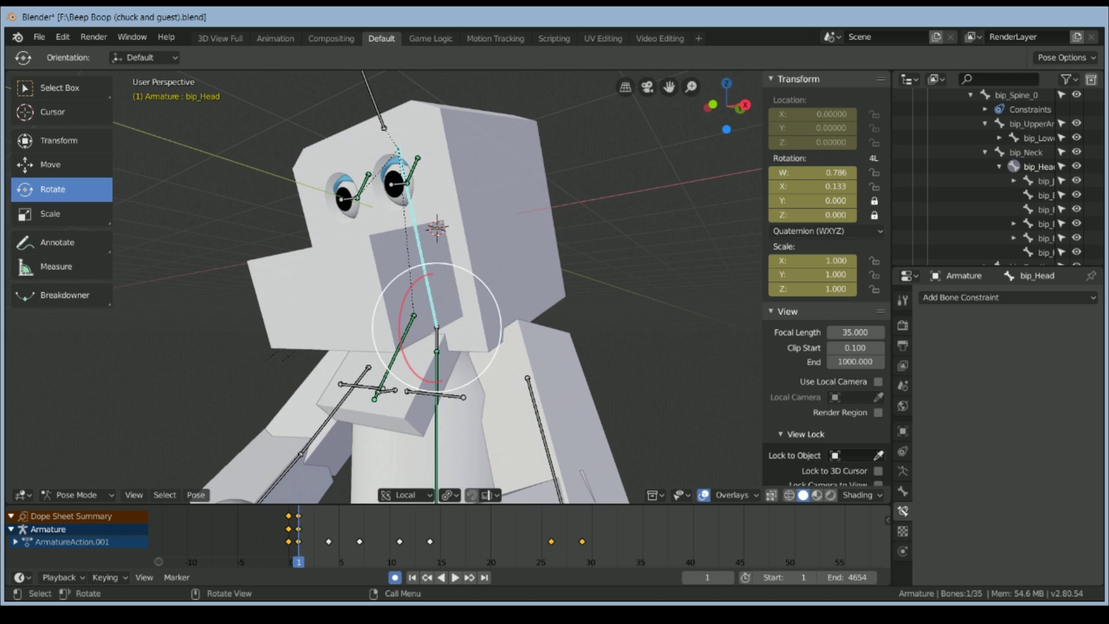
click(404, 382)
click(393, 360)
middle_drag(406, 362, 380, 359)
drag(379, 359, 322, 338)
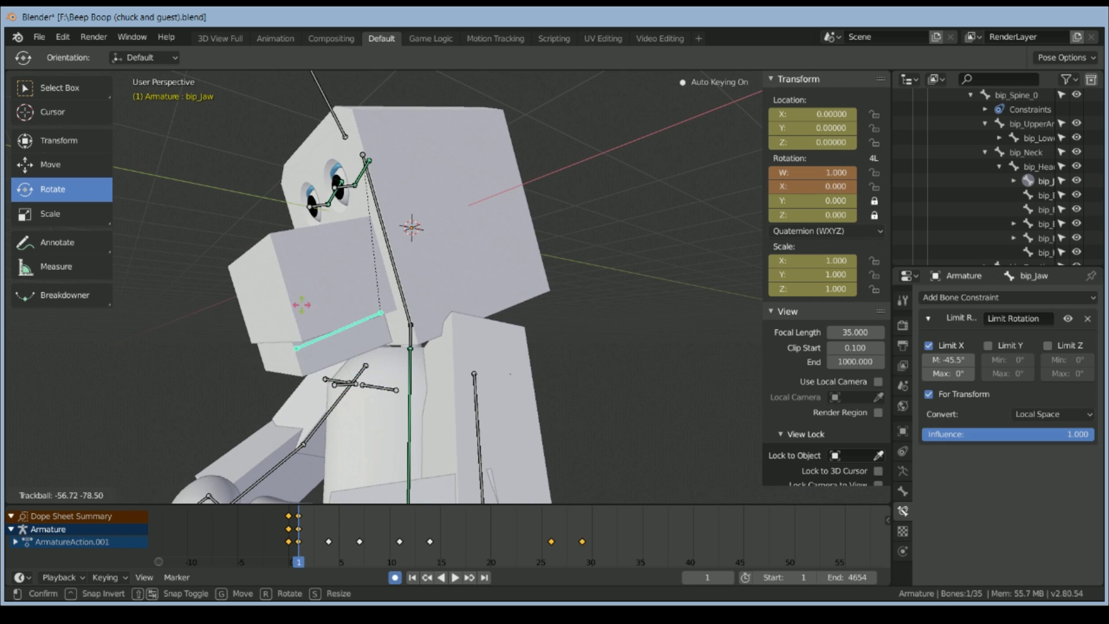
click(259, 248)
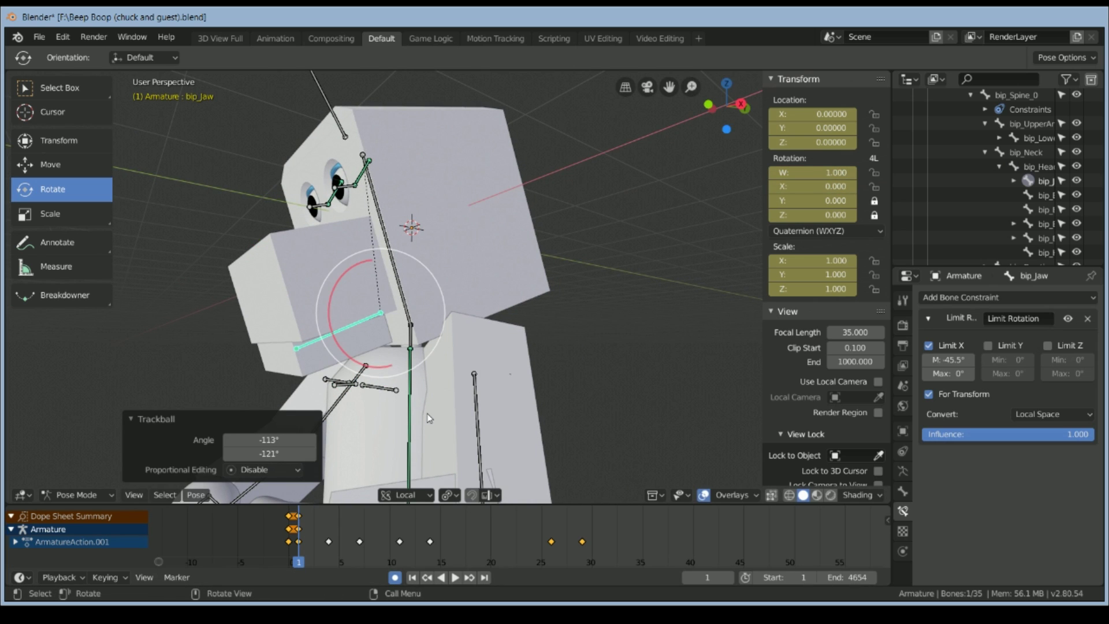
- Rotate the jaw open at frame 4 and key the same open pose at frame 5 to hold it
key(Right)
key(Right)
key(Right)
key(r)
key(r)
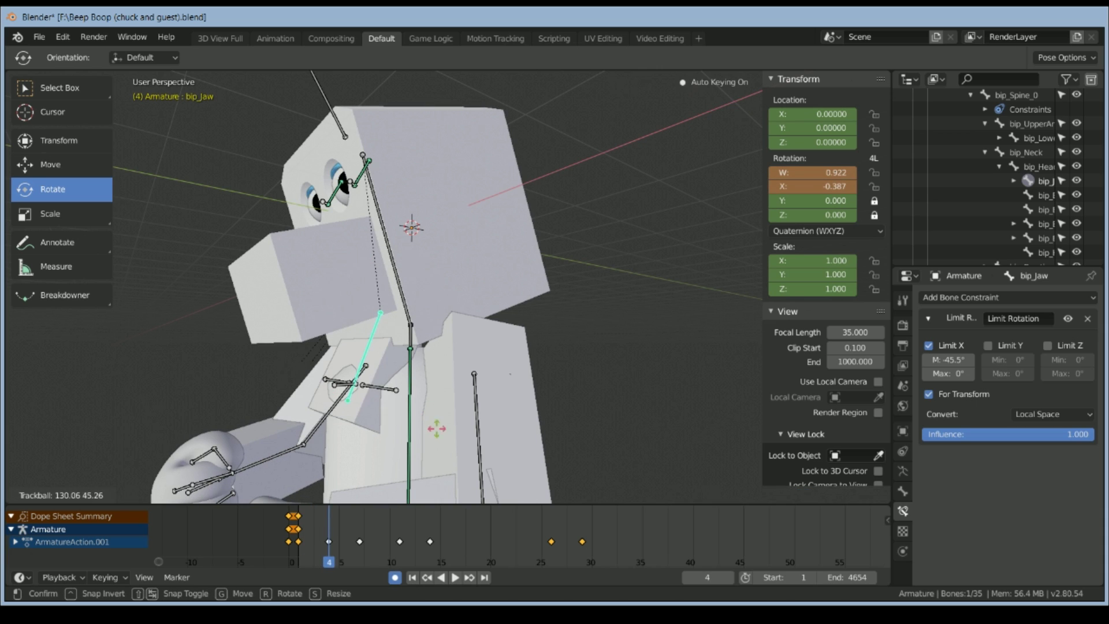
click(379, 349)
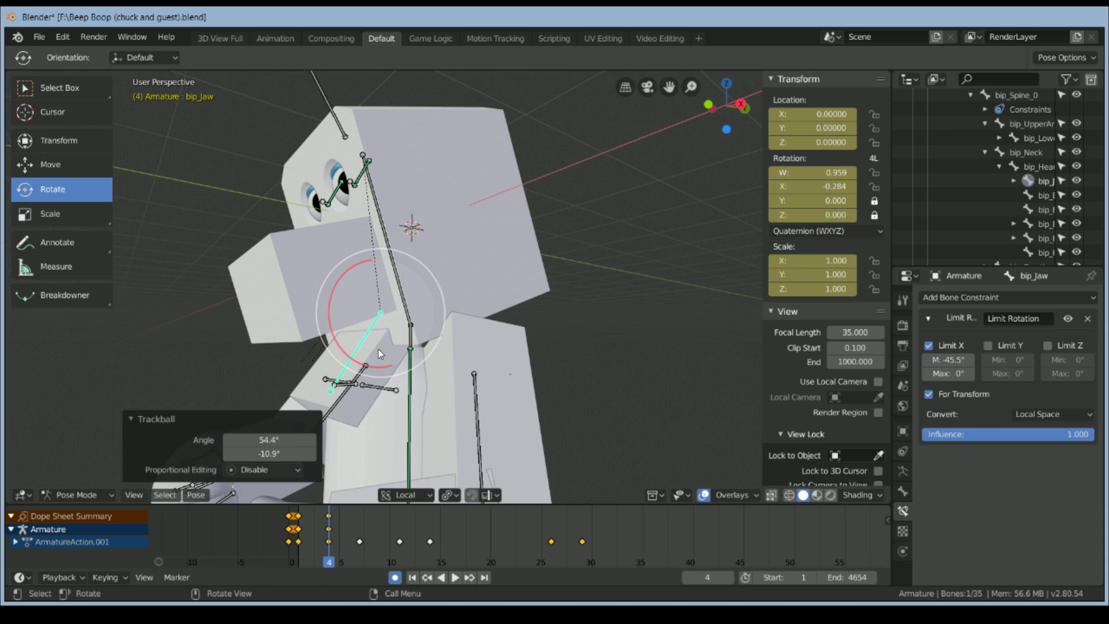
key(Right)
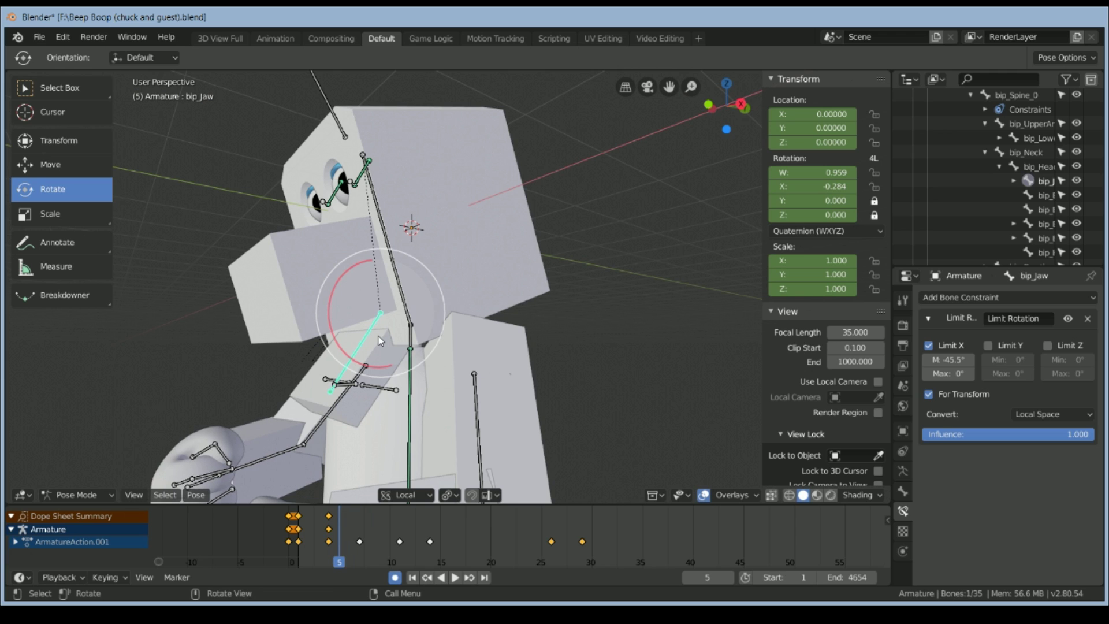
click(378, 340)
- Copy the closed-jaw keyframe from frame 1 to frame 8
key(Right)
key(Right)
key(Right)
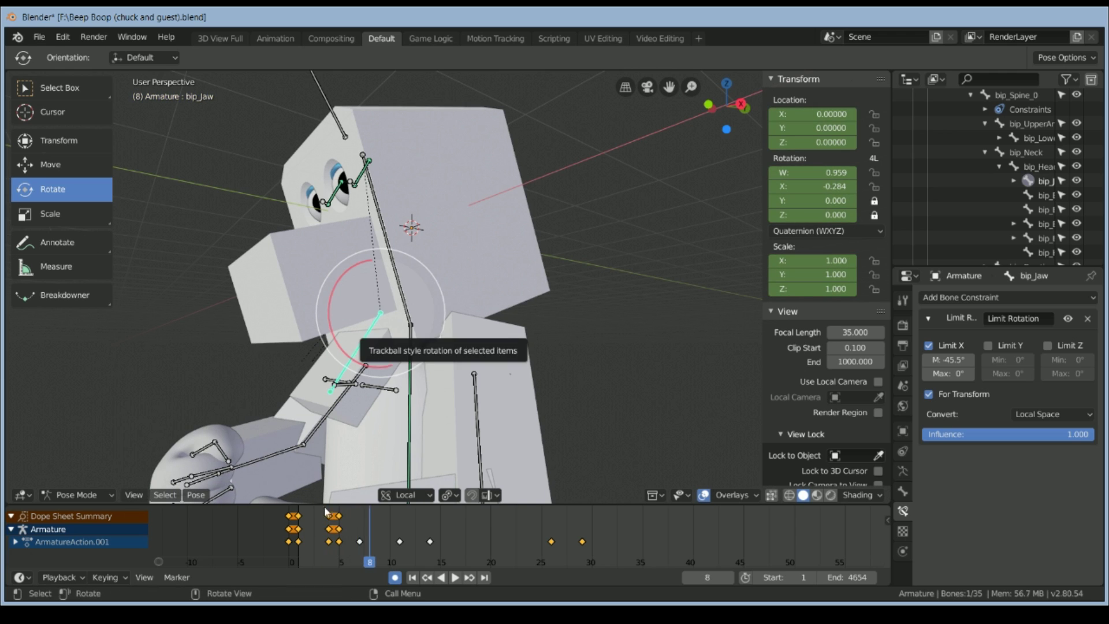
key(ctrl+c)
key(ctrl+v)
- Play the jaw movement from frame 1 and review it from the front and the side
right_click(301, 521)
key(space)
key(space)
key(KP_1)
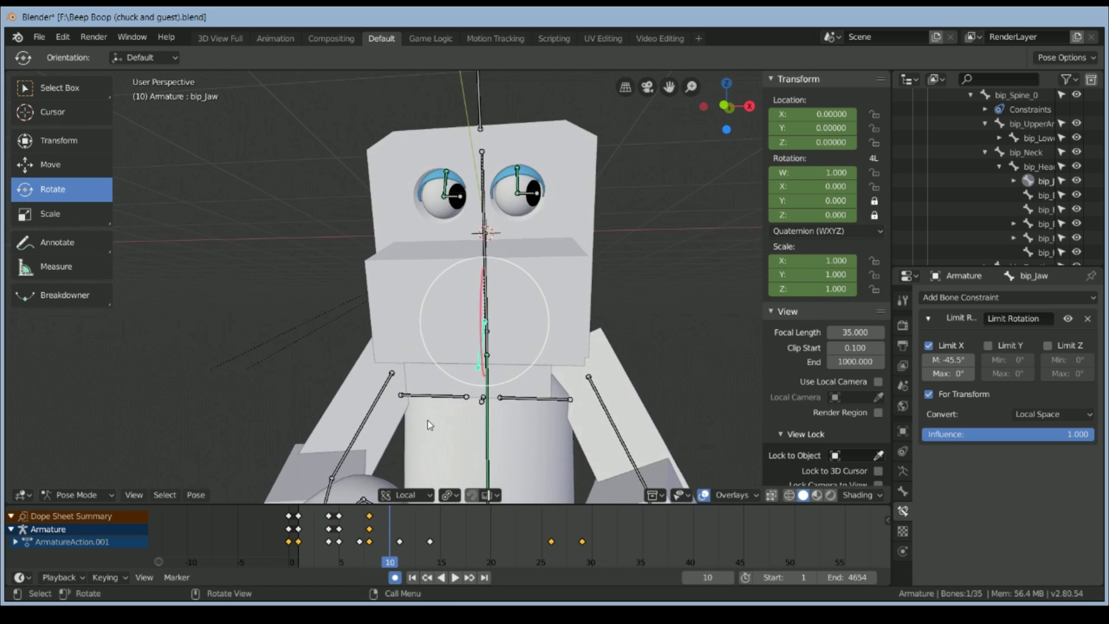
middle_drag(383, 428, 302, 532)
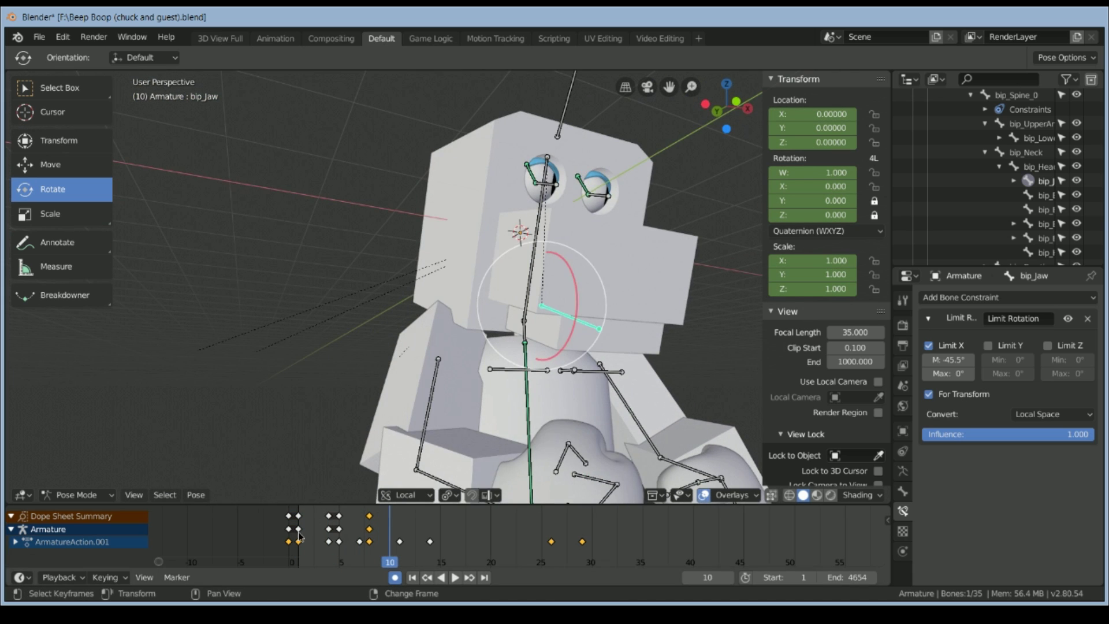
key(space)
key(space)
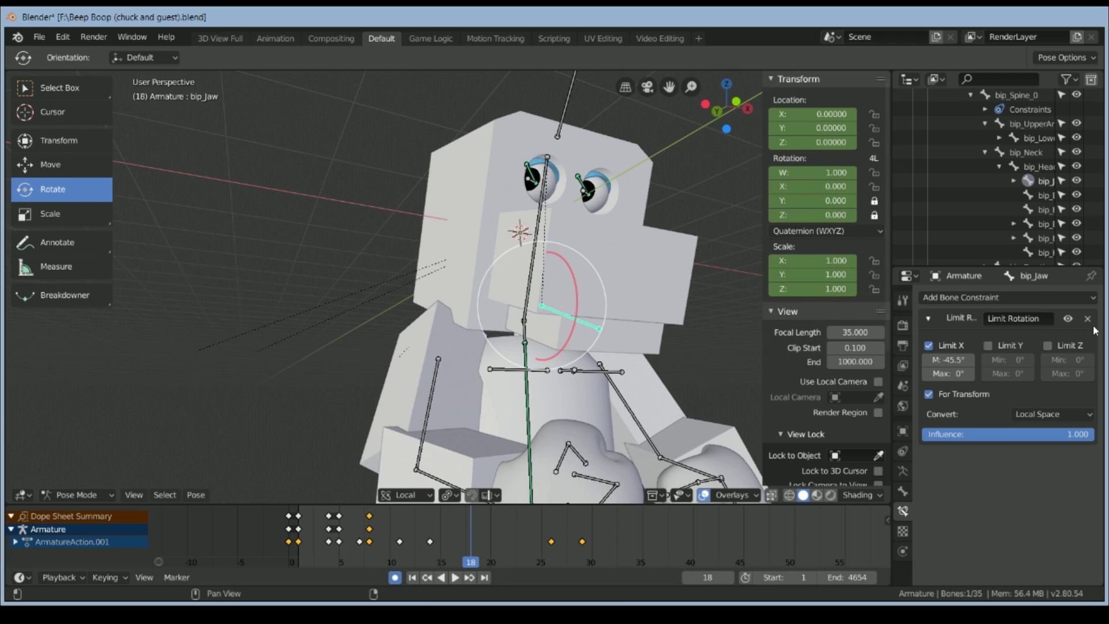
- Open the scene's output settings and examine the frame rate
click(902, 345)
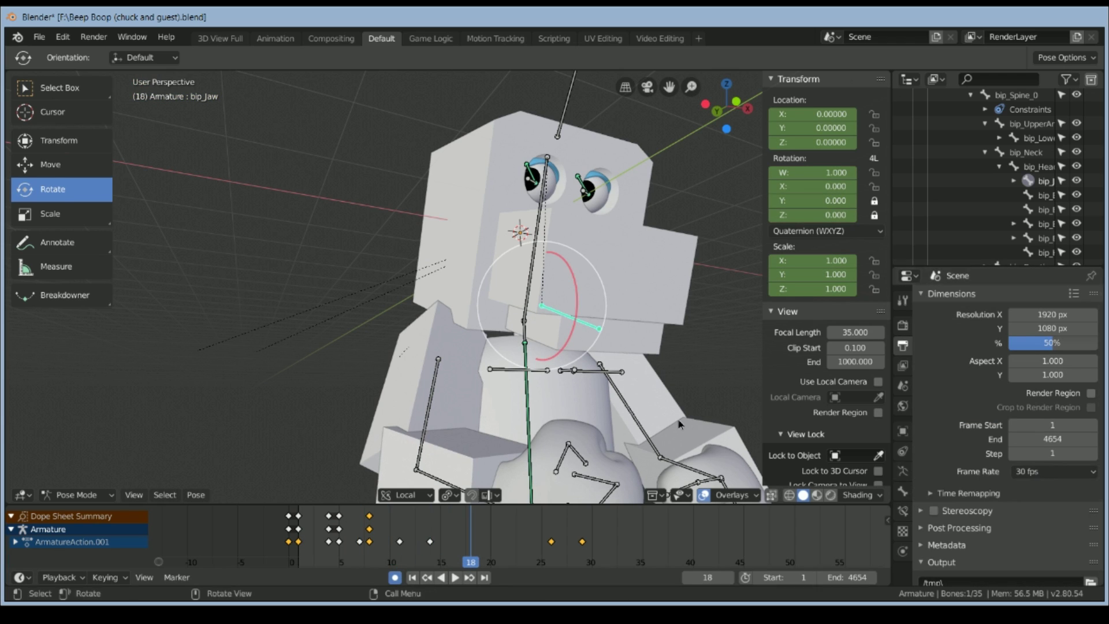
middle_drag(684, 418, 869, 440)
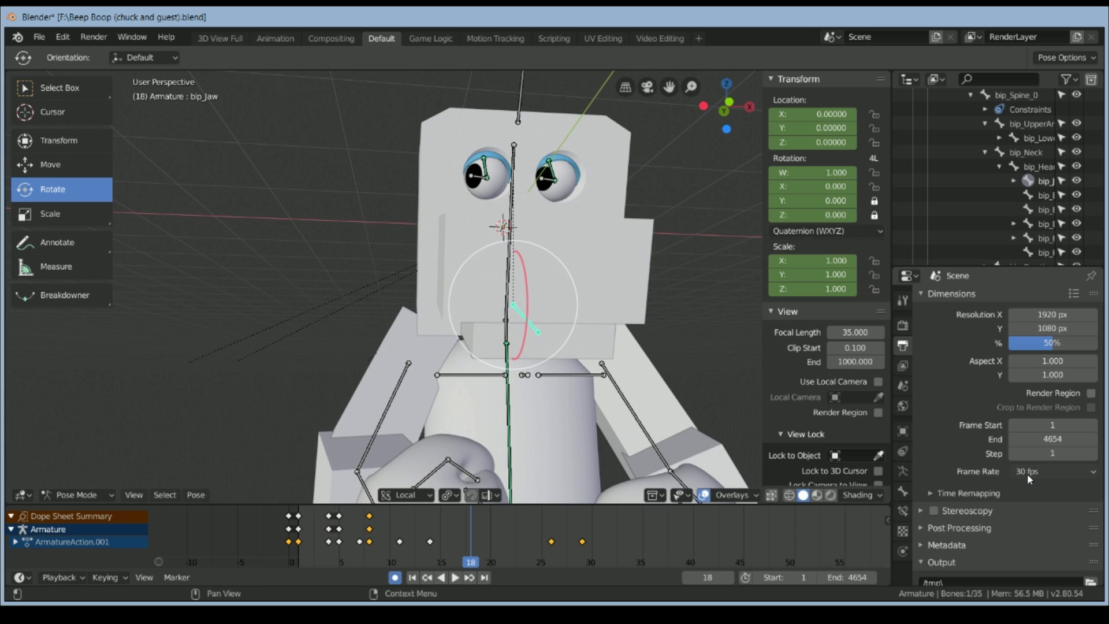
middle_drag(413, 338, 407, 367)
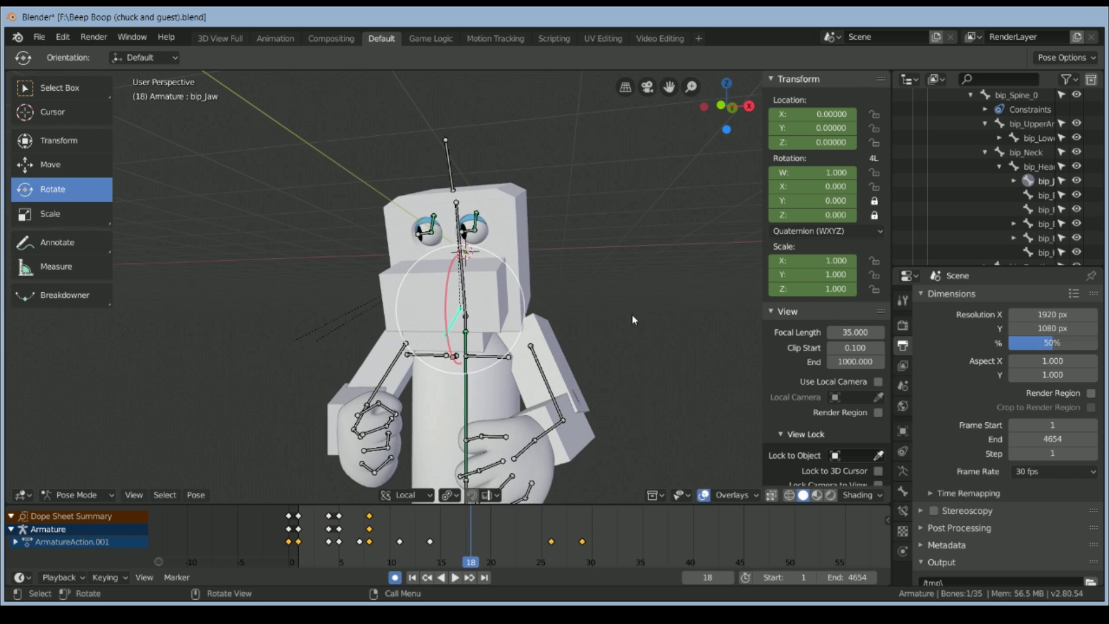
- Select the bip_Head bone and key its unchanged rotation at frame 18 as a hold
click(632, 319)
middle_drag(632, 319, 577, 275)
click(475, 167)
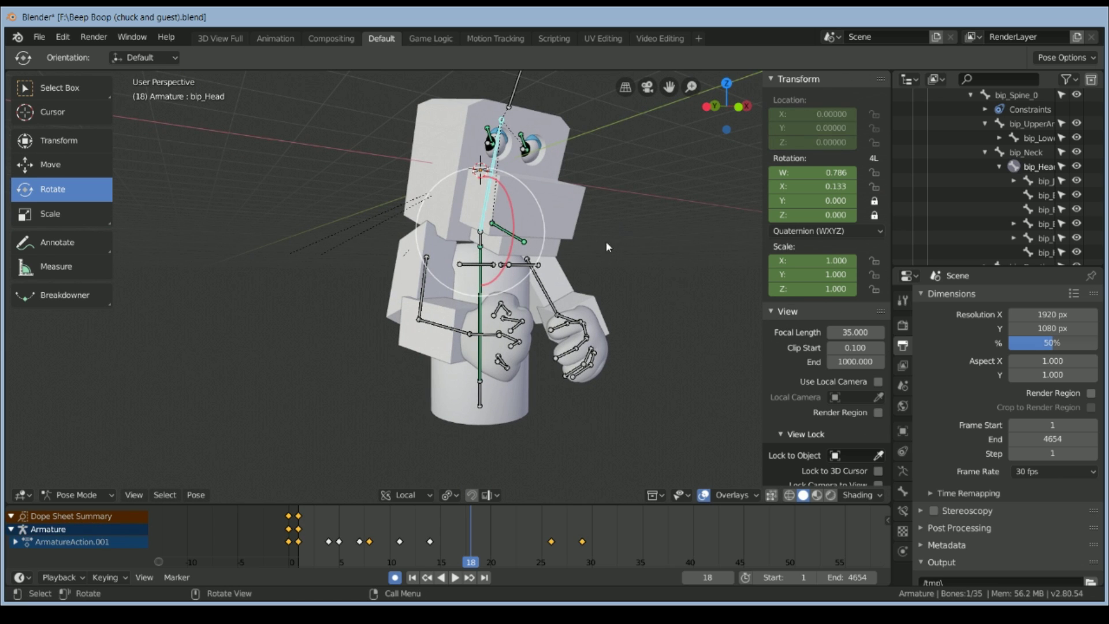
middle_drag(563, 266, 514, 259)
scroll(488, 155, up, 5)
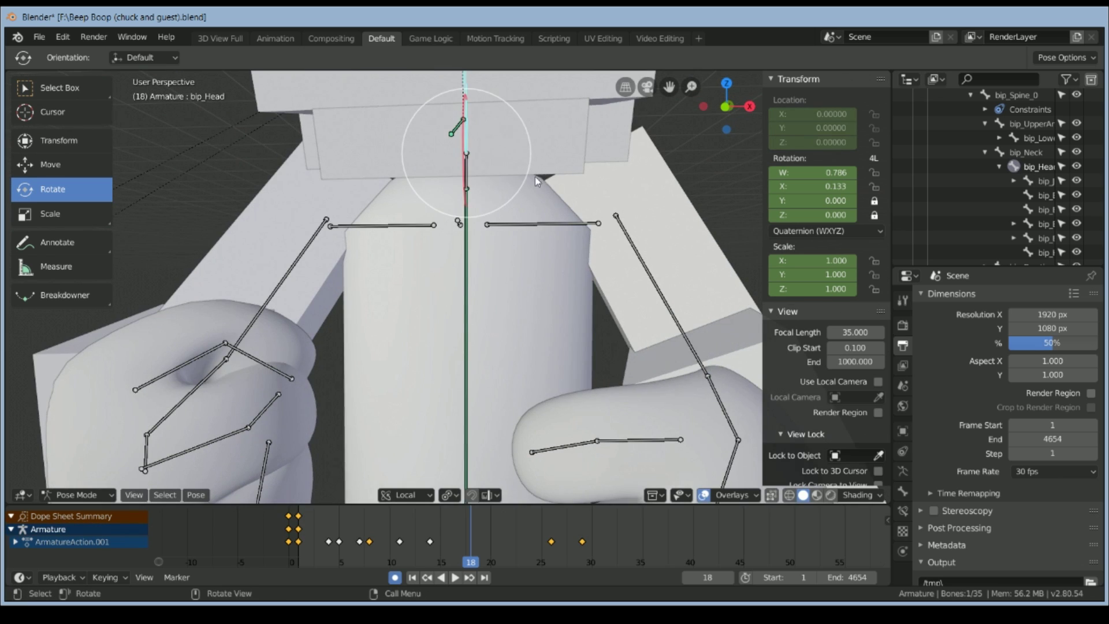
scroll(535, 176, down, 3)
middle_drag(657, 216, 497, 179)
key(r)
click(513, 209)
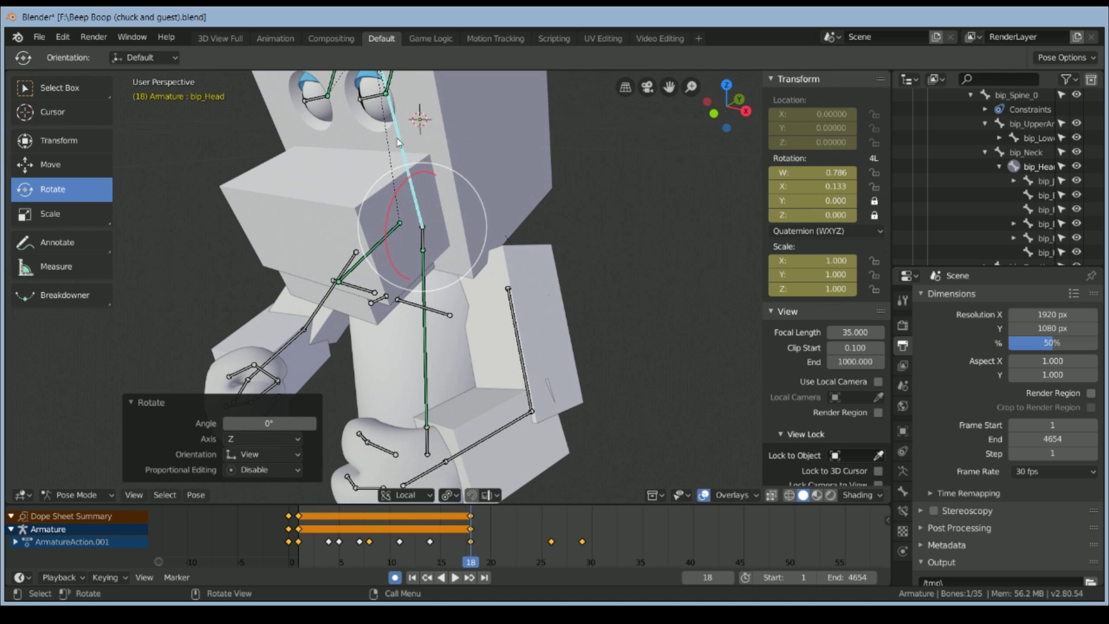
middle_drag(586, 243, 654, 227)
scroll(655, 234, down, 4)
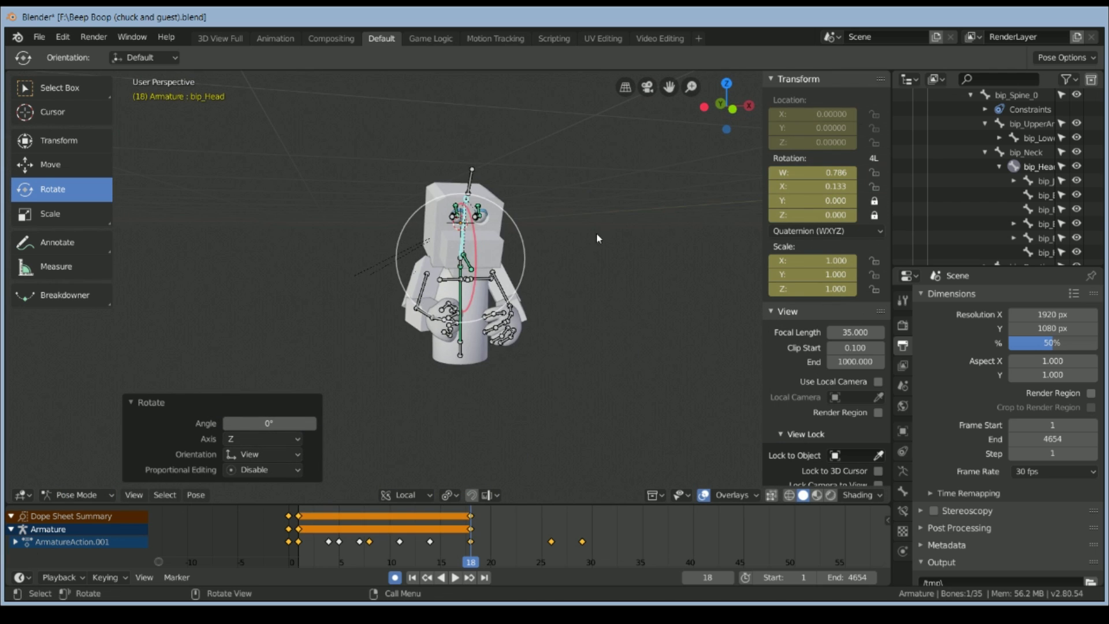
- Undo the bip_Head hold keyframe at frame 18, check the pose from several angles and clear the bone selection
key(alt+a)
scroll(584, 236, up, 4)
scroll(583, 234, down, 4)
key(ctrl+z)
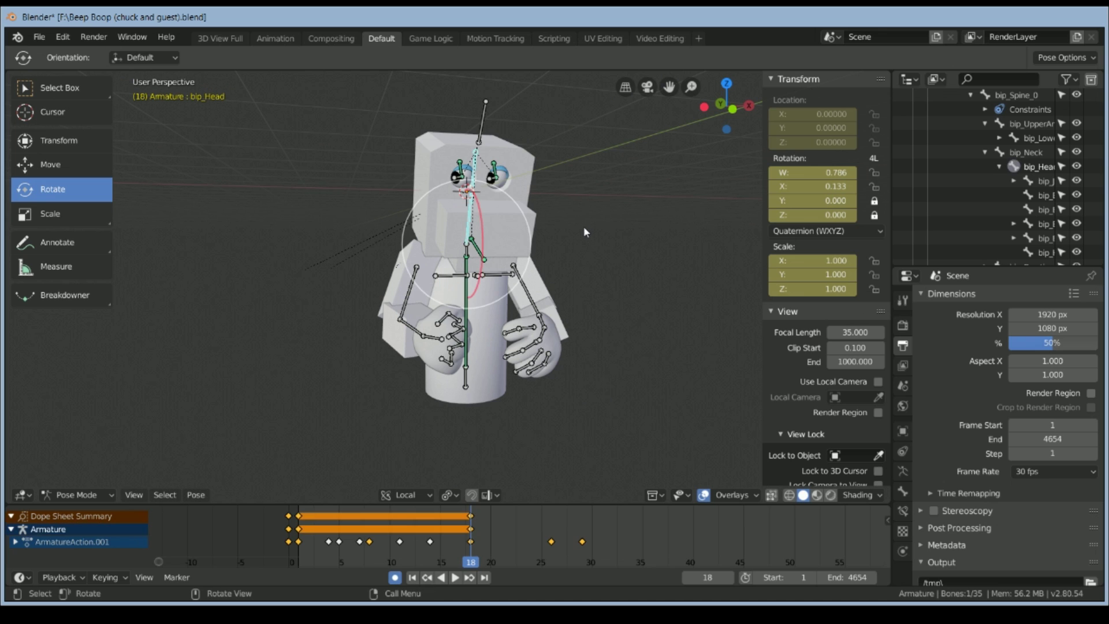
key(ctrl+z)
middle_drag(563, 234, 640, 272)
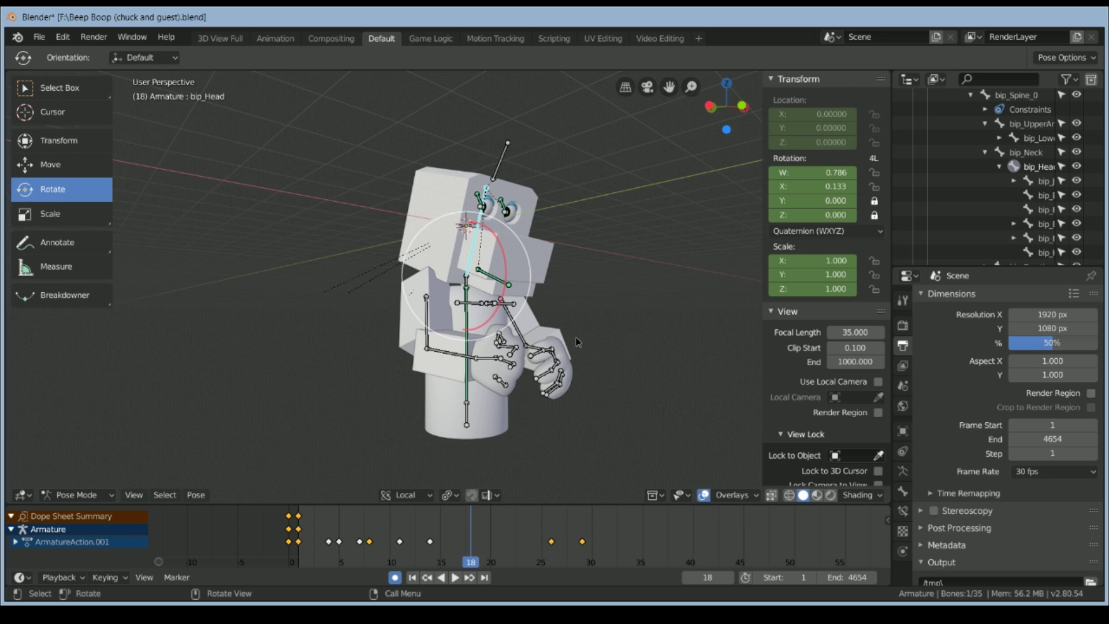
middle_drag(580, 341, 567, 339)
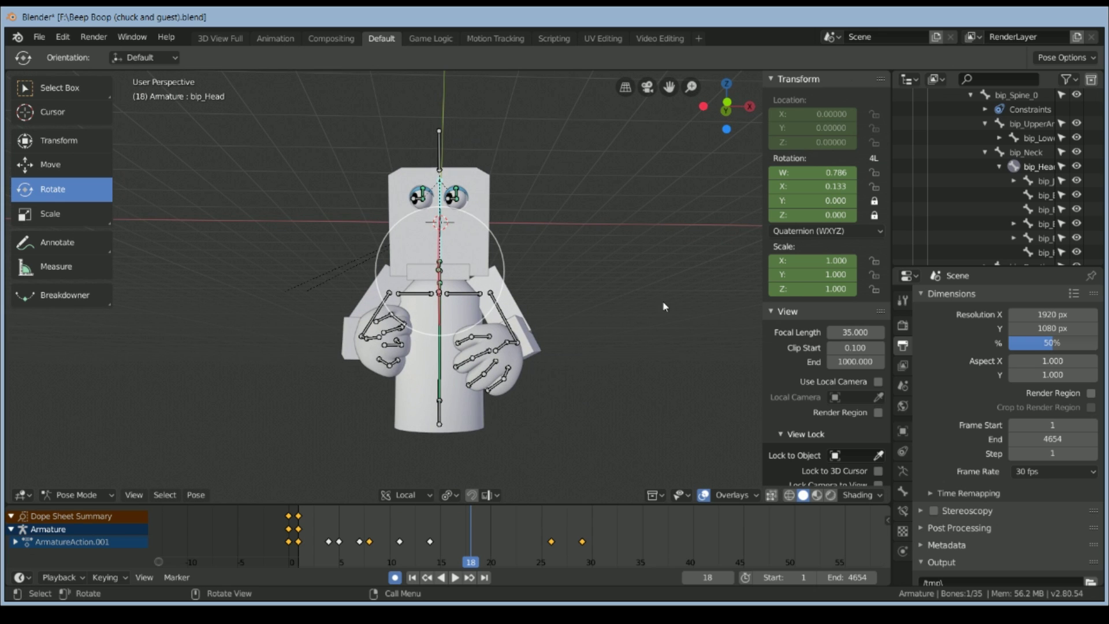
click(572, 295)
middle_drag(572, 294, 633, 287)
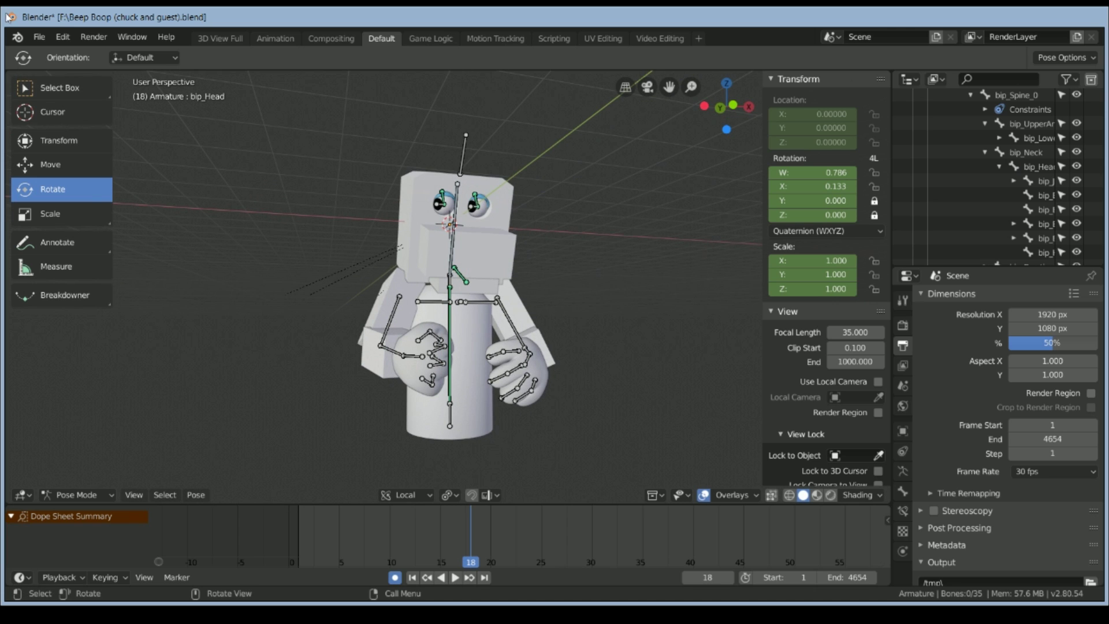
- Examine the available import formats, including Images as Planes
click(39, 36)
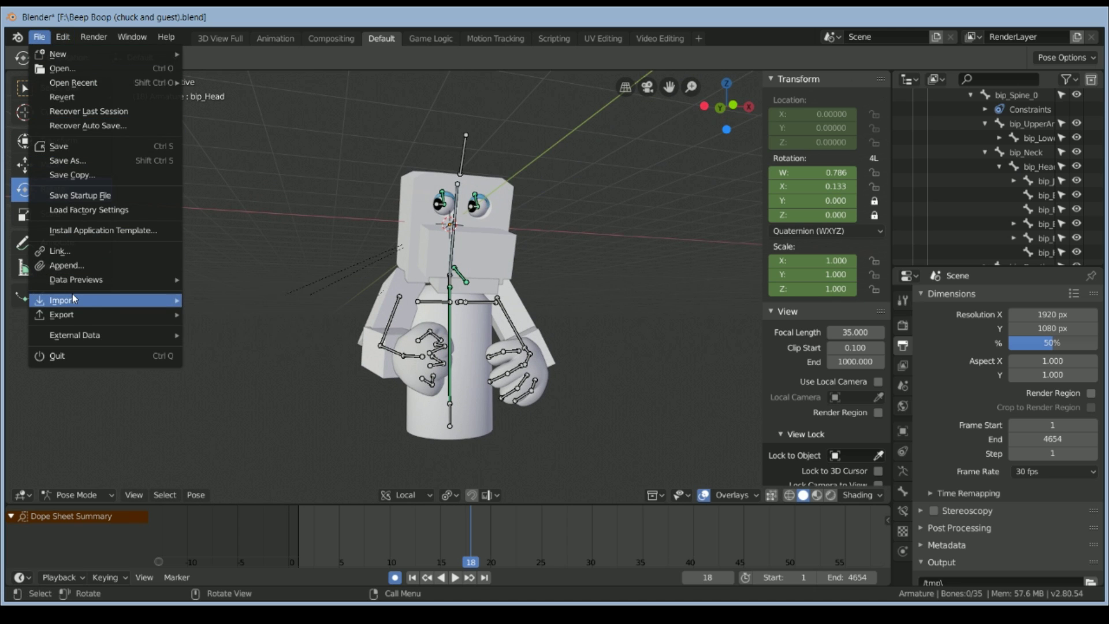
mouse_move(74, 299)
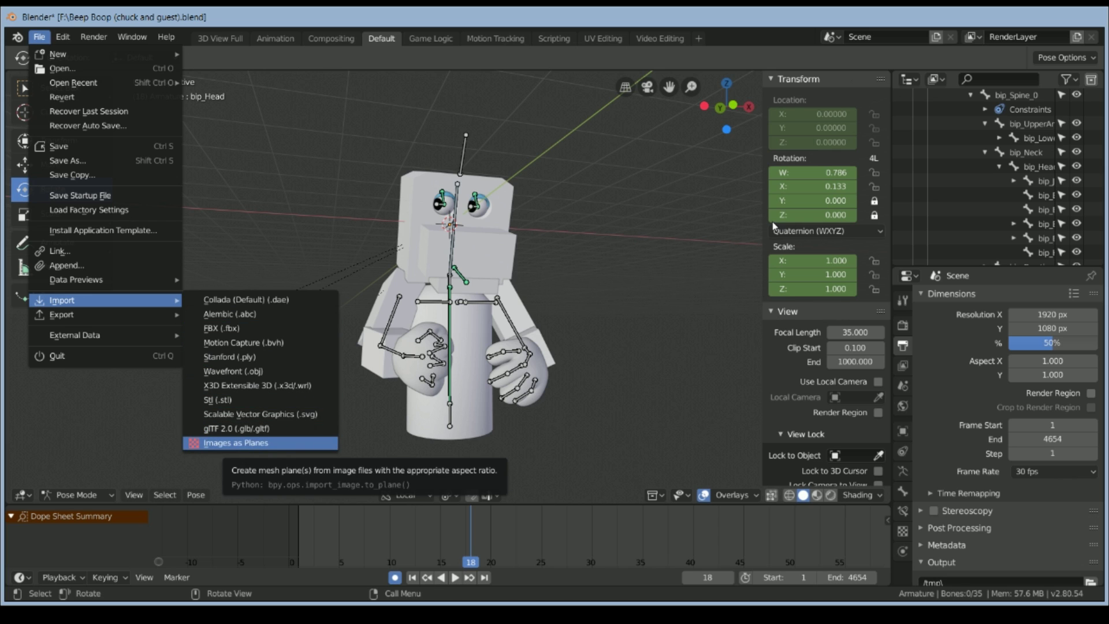
middle_drag(277, 341, 253, 342)
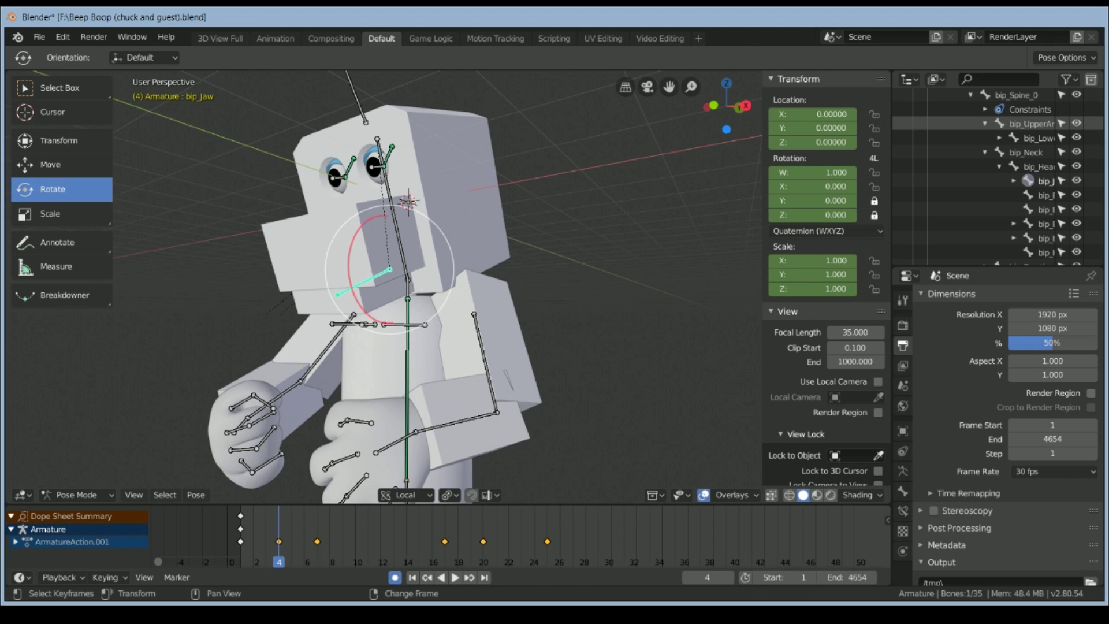
- Examine the timeline's playback settings, including the AV-sync mode and Audio Scrubbing
middle_drag(383, 531, 414, 526)
middle_drag(574, 435, 647, 429)
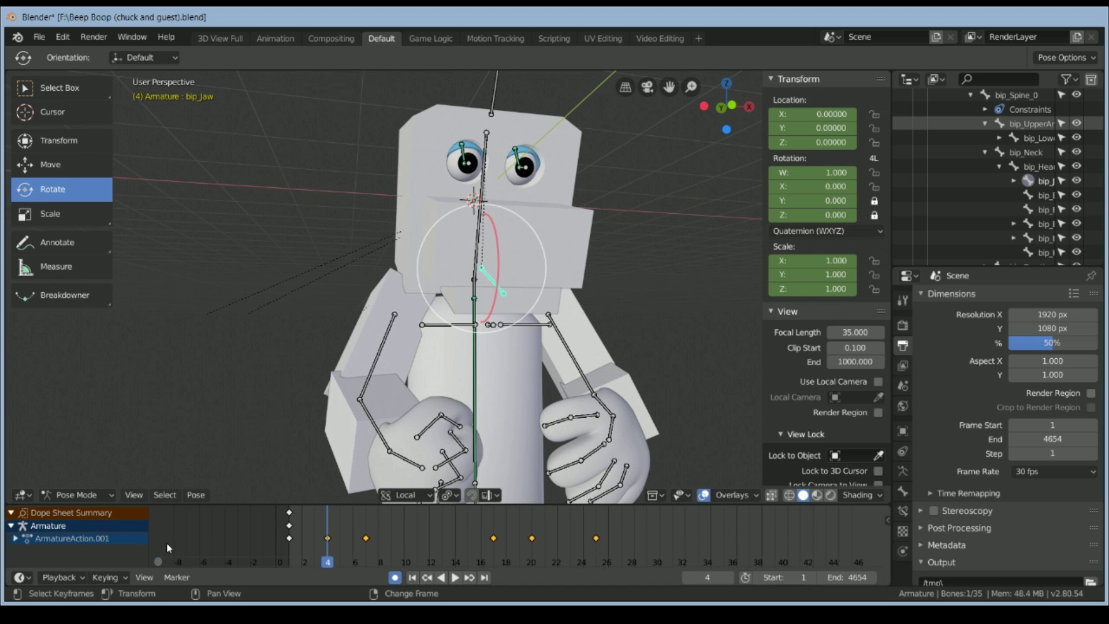
click(72, 577)
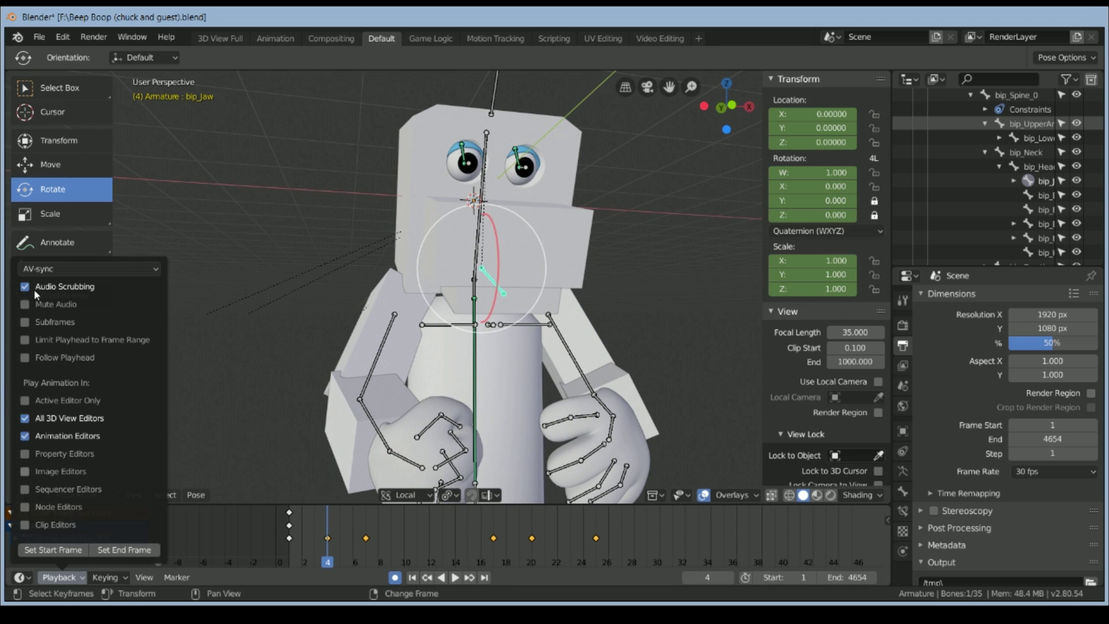
click(66, 581)
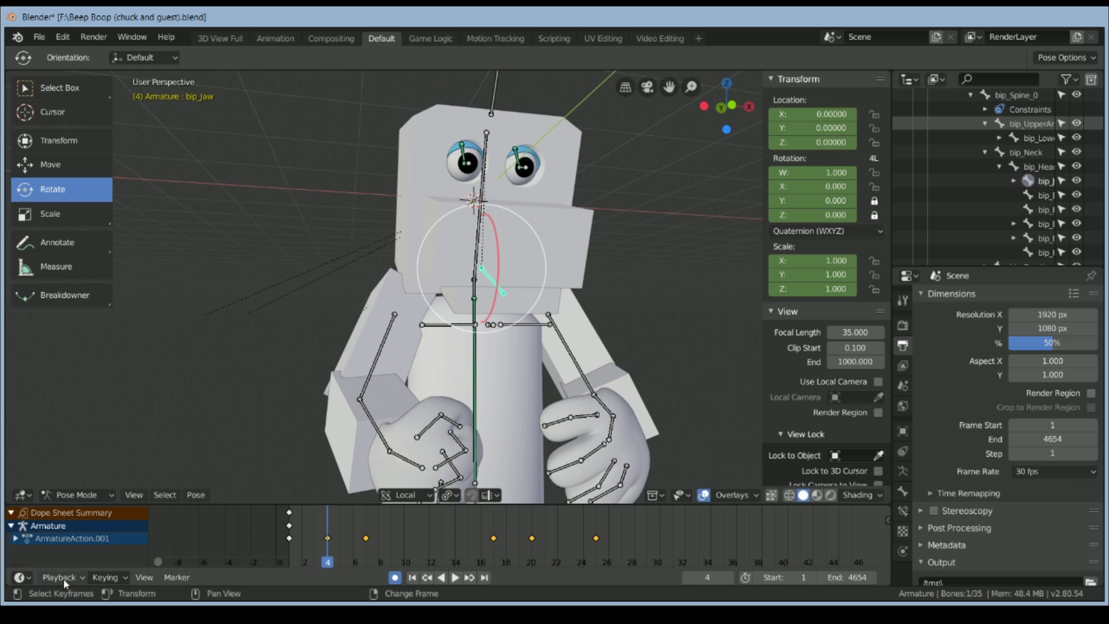
click(64, 580)
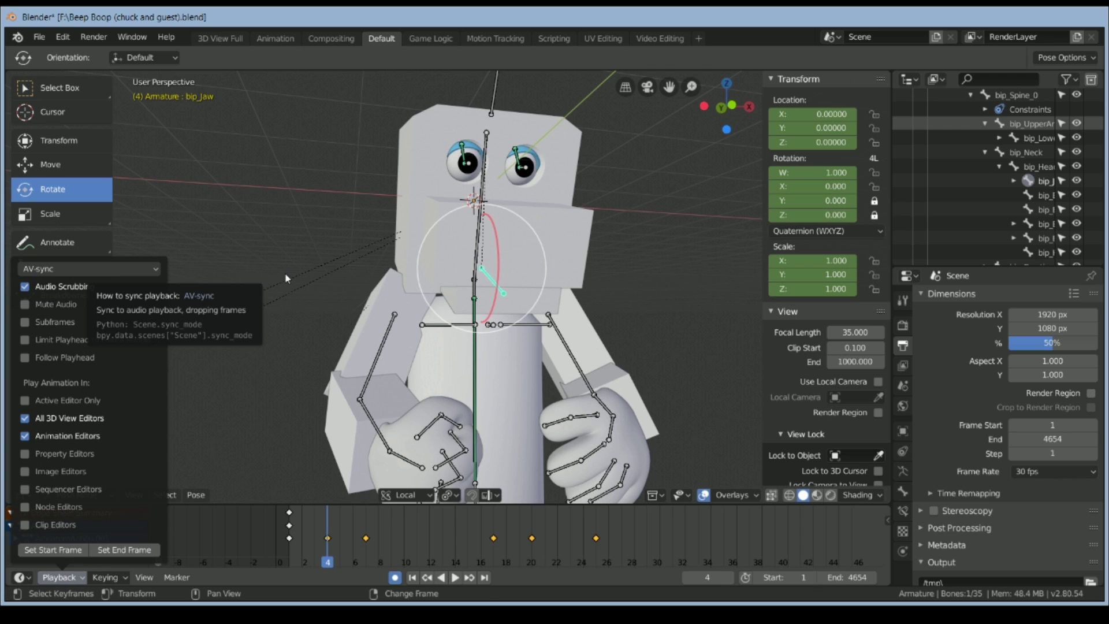
- Return to frame 1, enlarge the timeline area and view the jaw from the side
right_click(288, 536)
drag(343, 505, 349, 437)
middle_drag(382, 358, 358, 404)
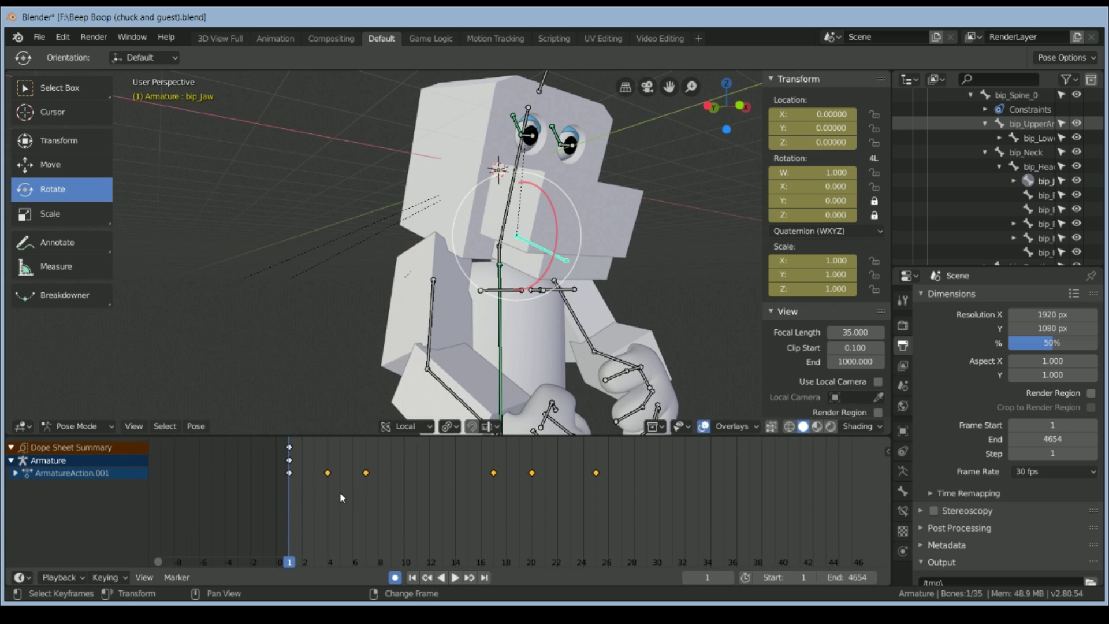
- Key the jaw opening and closing live during playback from frame 1, and replay the result
key(space)
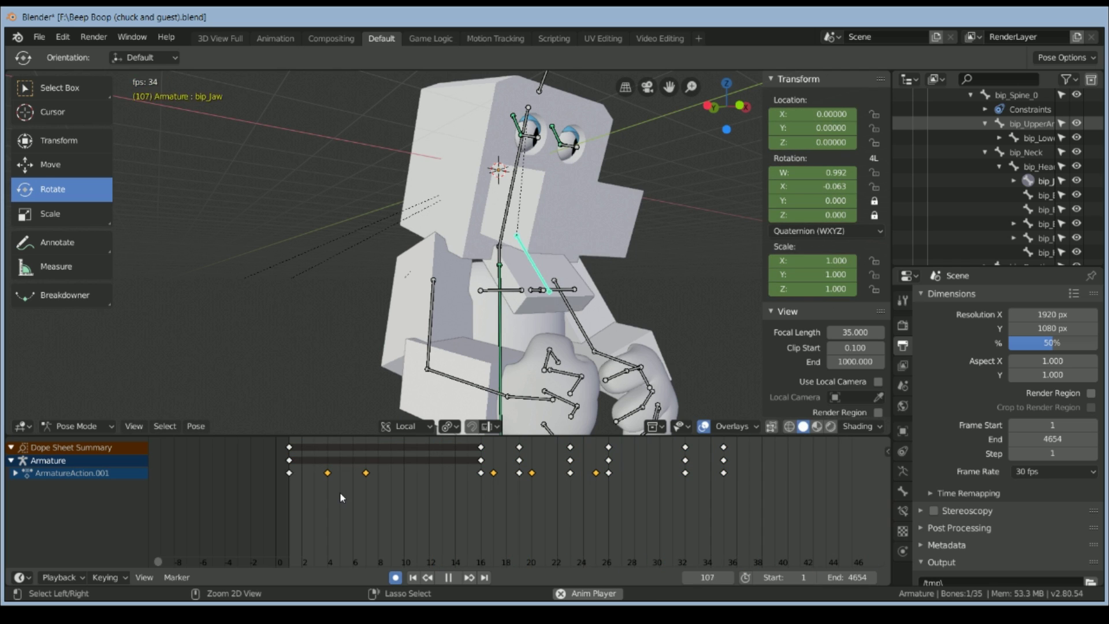
key(space)
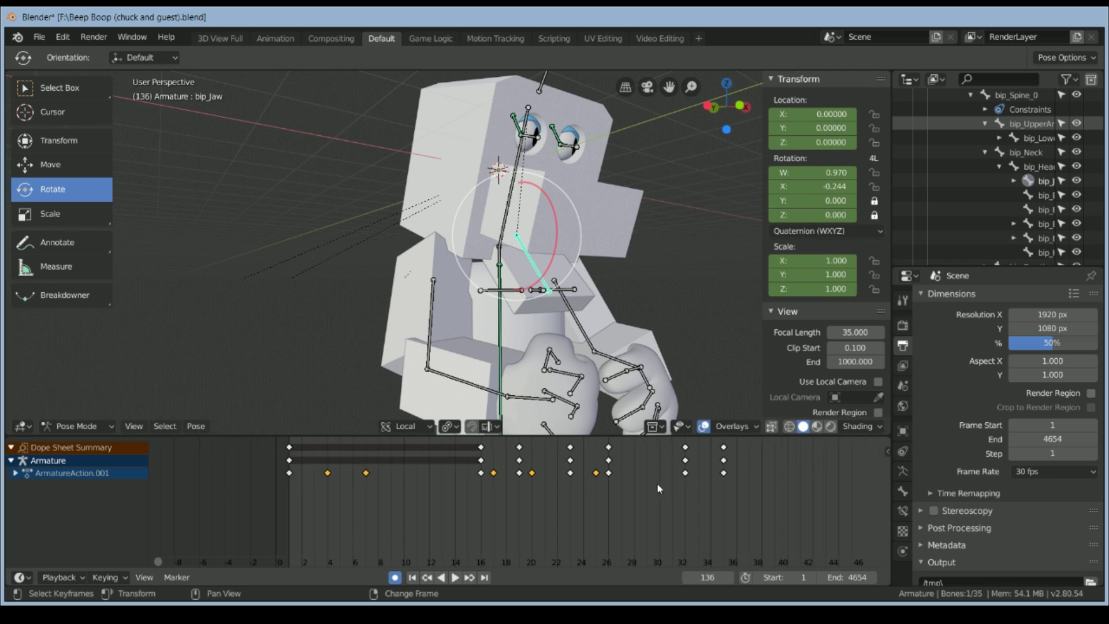
scroll(654, 474, down, 8)
scroll(641, 477, down, 2)
middle_drag(418, 499, 256, 518)
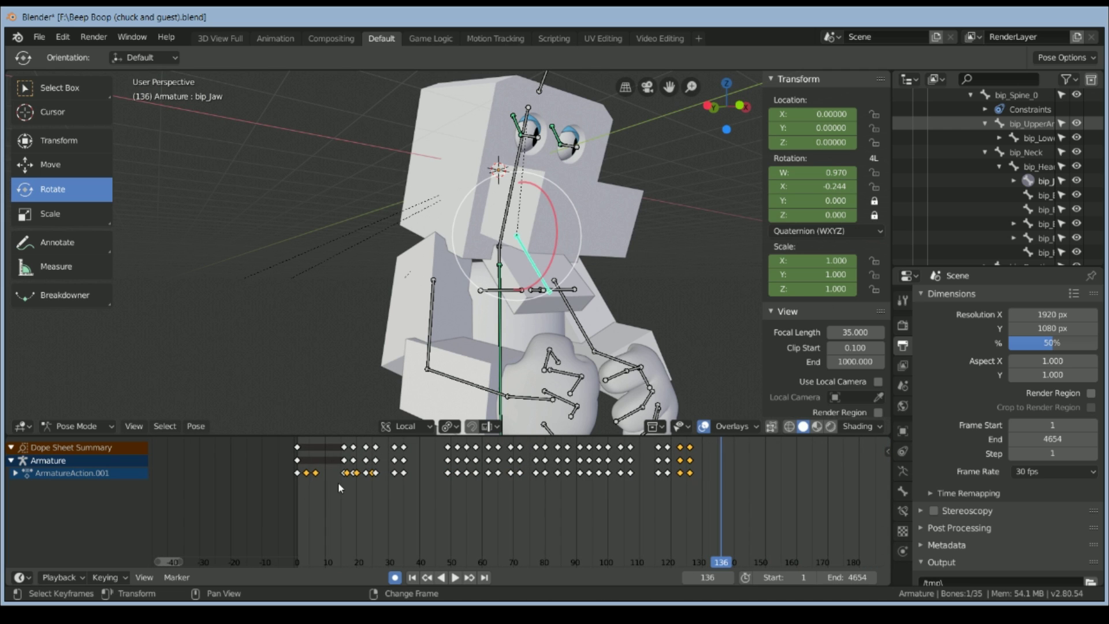
key(shift+Left)
key(space)
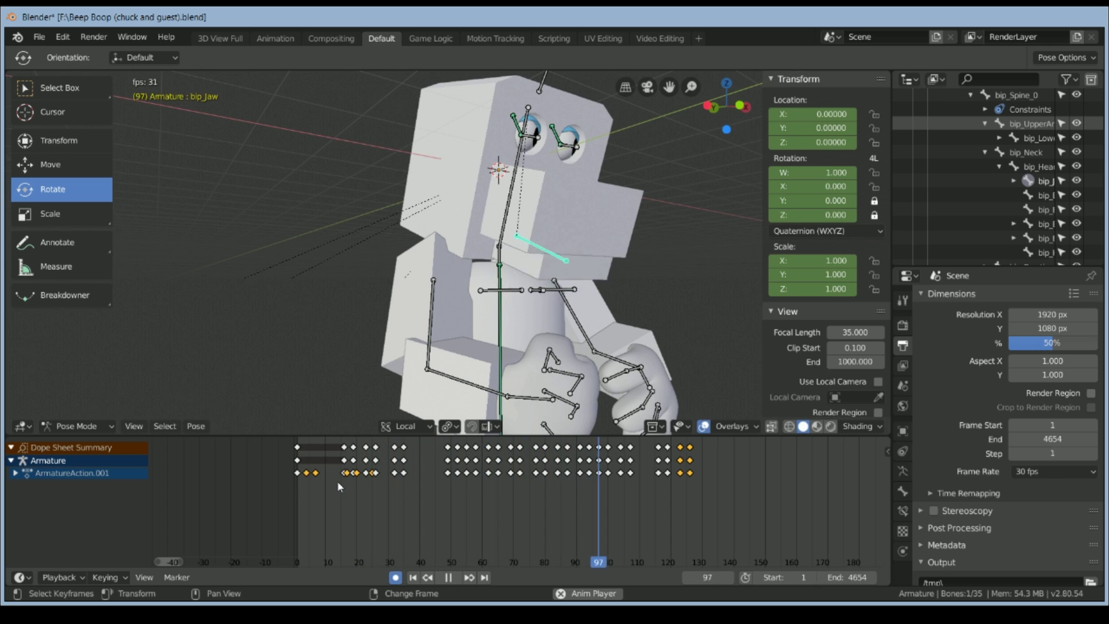
key(space)
- Delete all the live-recorded jaw keyframes after frame 1
right_click(335, 503)
ctrl+click(477, 522)
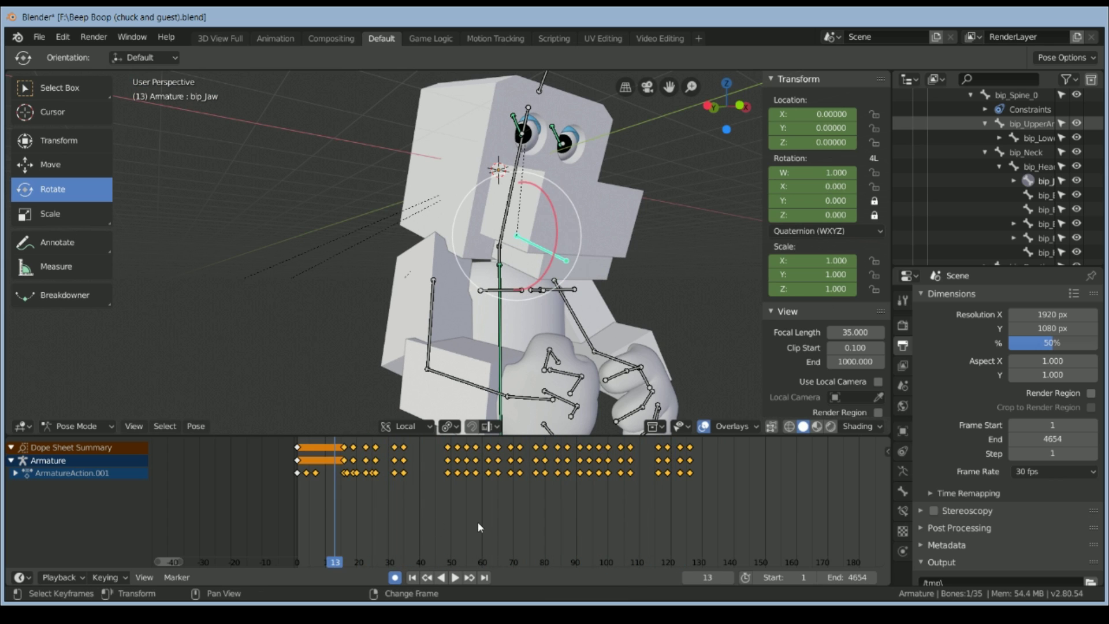
key(x)
click(477, 521)
- Switch to the video sequencer and delete the Cha Cha Slide sound strip
click(21, 577)
click(60, 545)
click(211, 544)
key(shift+Left)
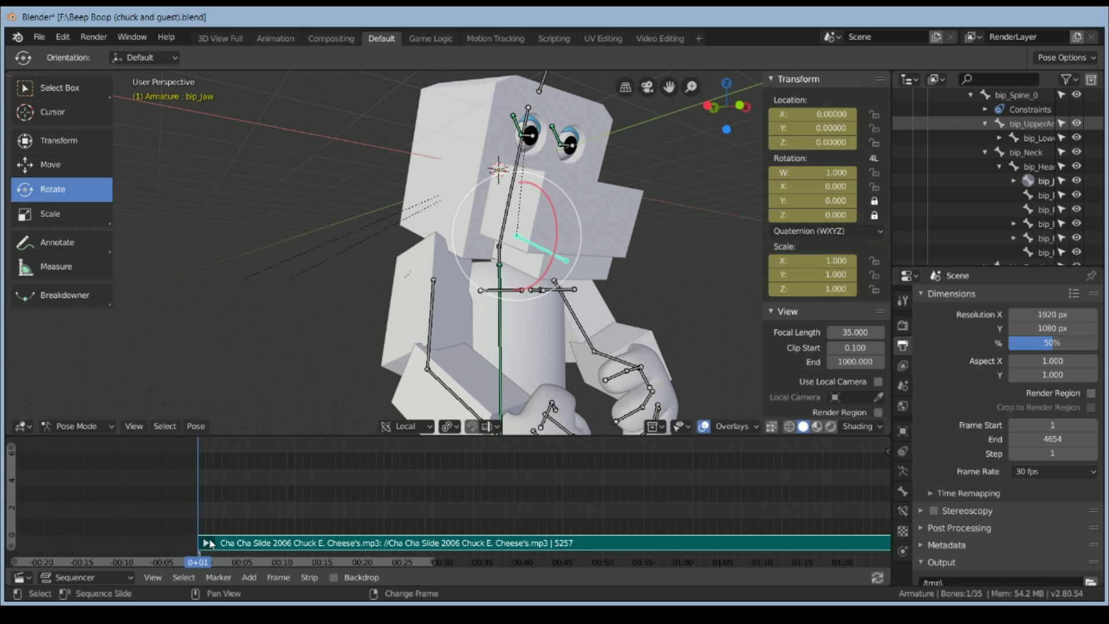
key(Delete)
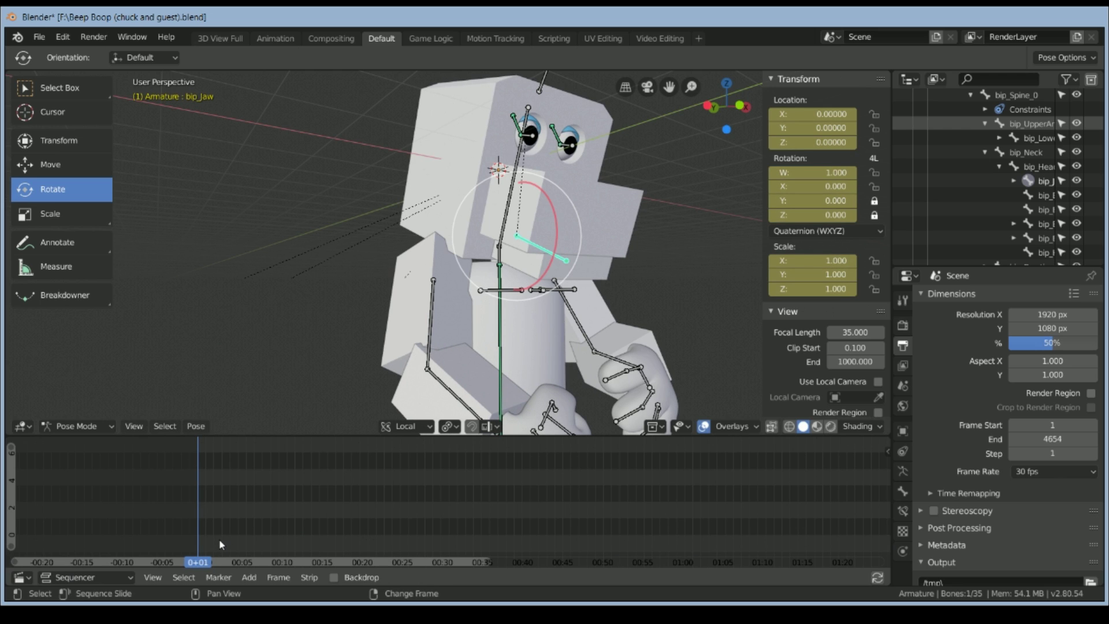
- Add CEC Beep Boop.mp3 as a sound strip starting at frame 1 and return to the timeline
key(shift+a)
click(209, 488)
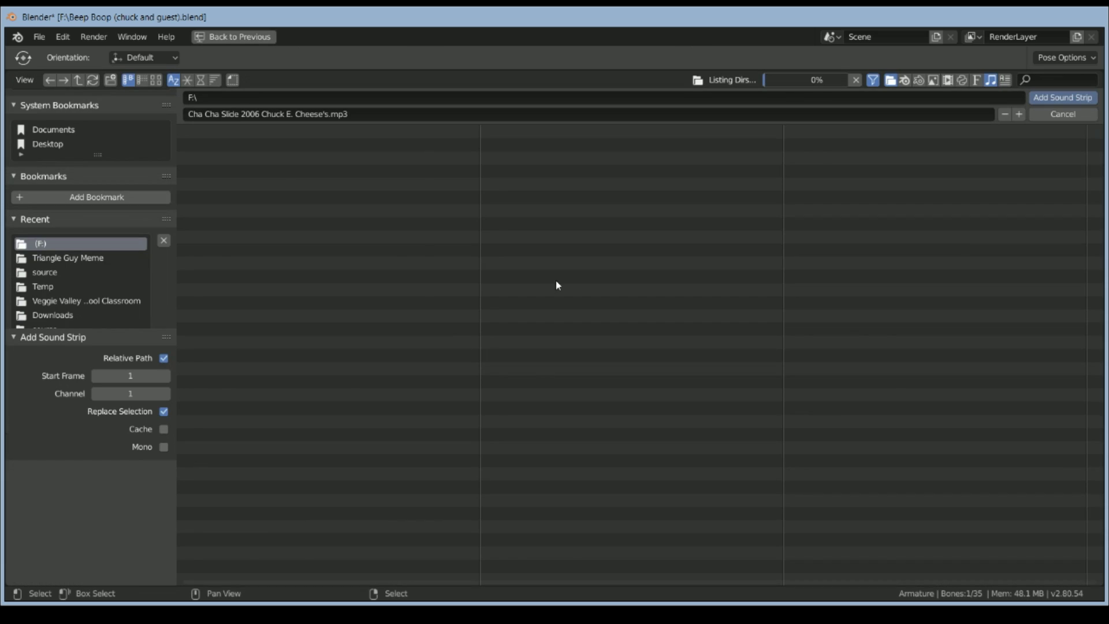
click(46, 271)
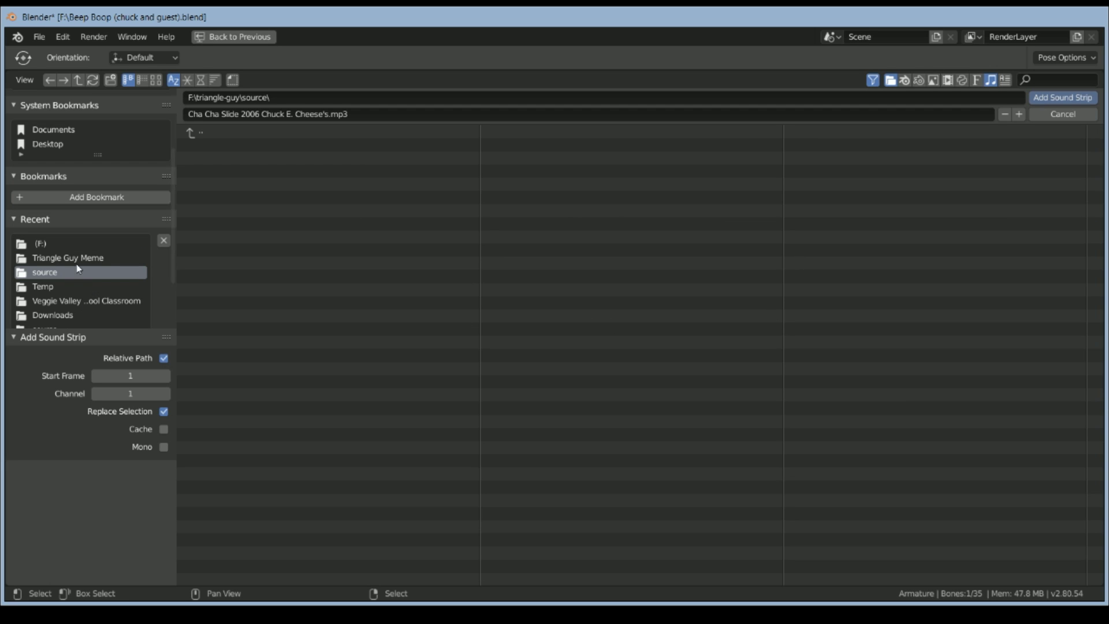
click(43, 244)
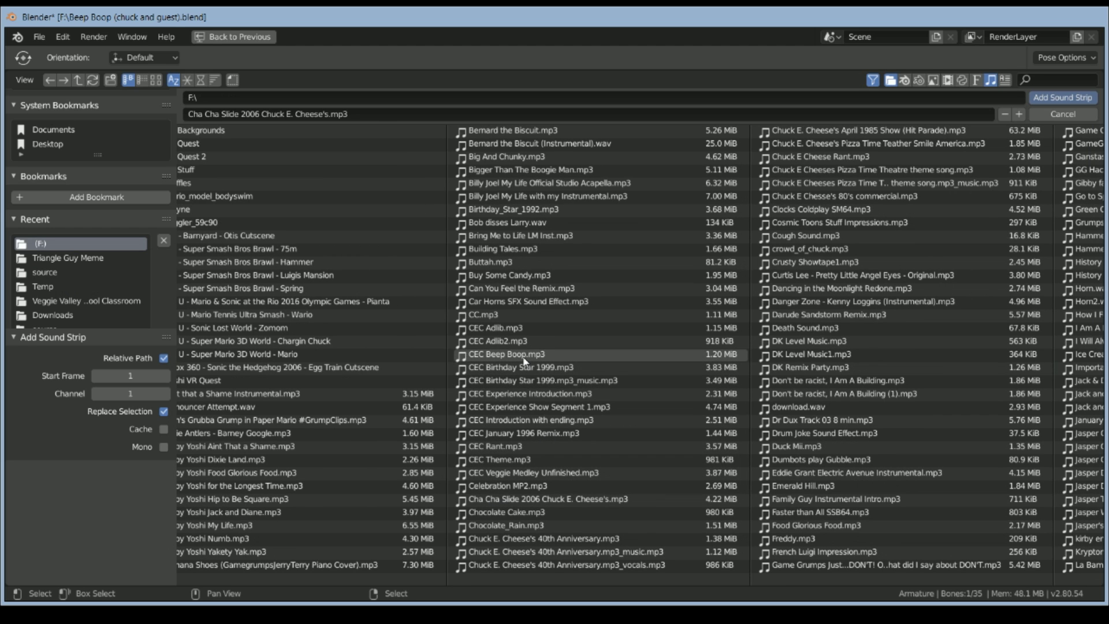
double_click(524, 355)
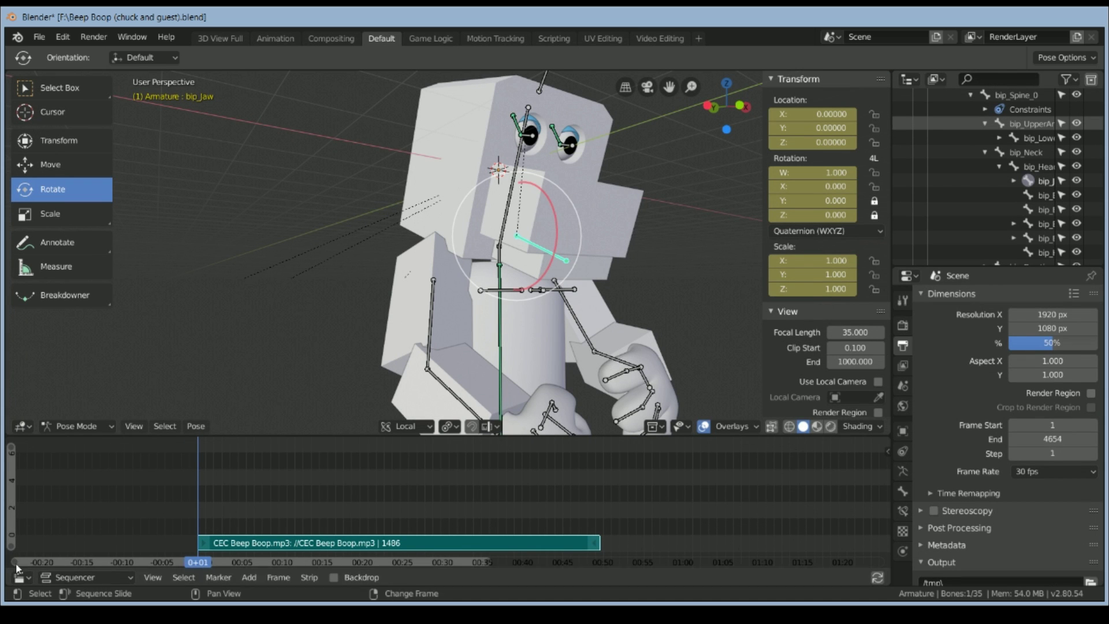
click(23, 577)
click(231, 467)
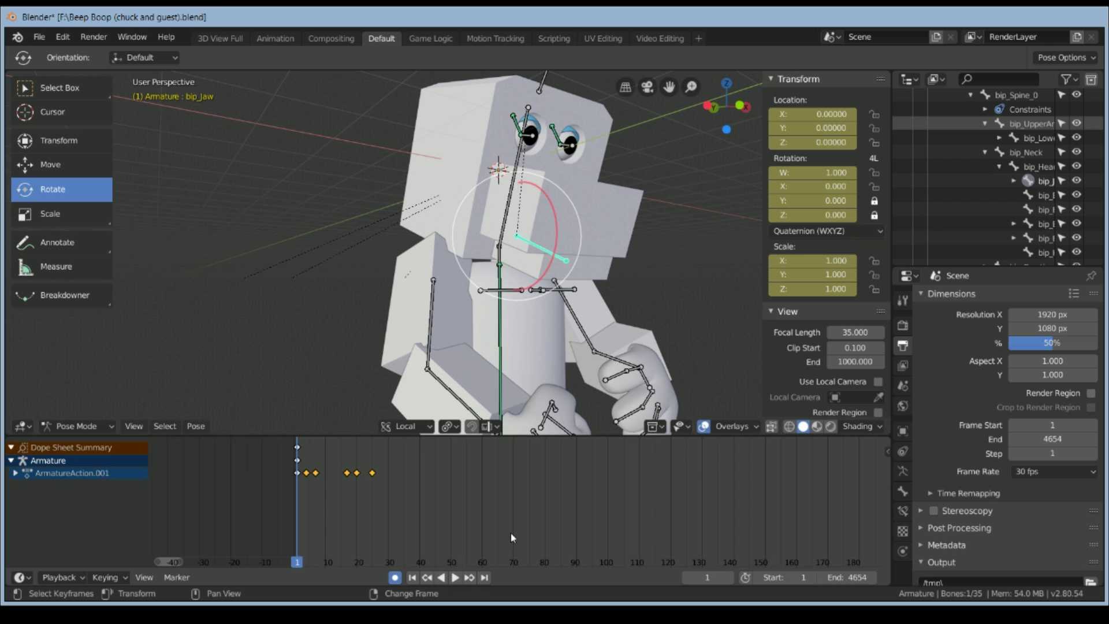
- Play from frame 1 and key the jaw opening and closing live in time with the audio
key(space)
click(300, 498)
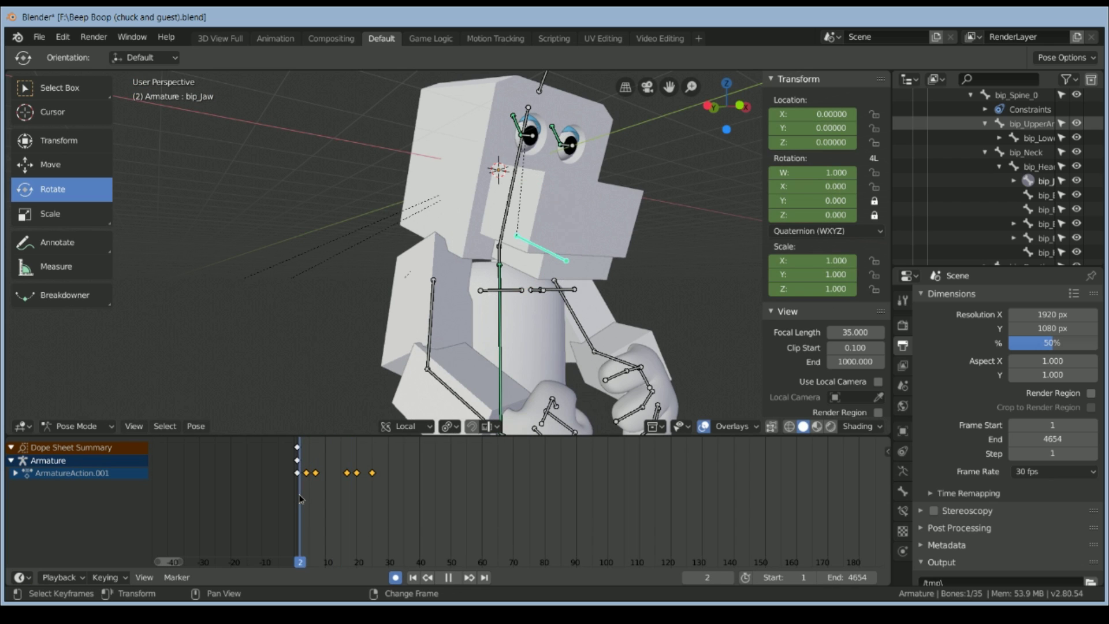
key(Escape)
key(space)
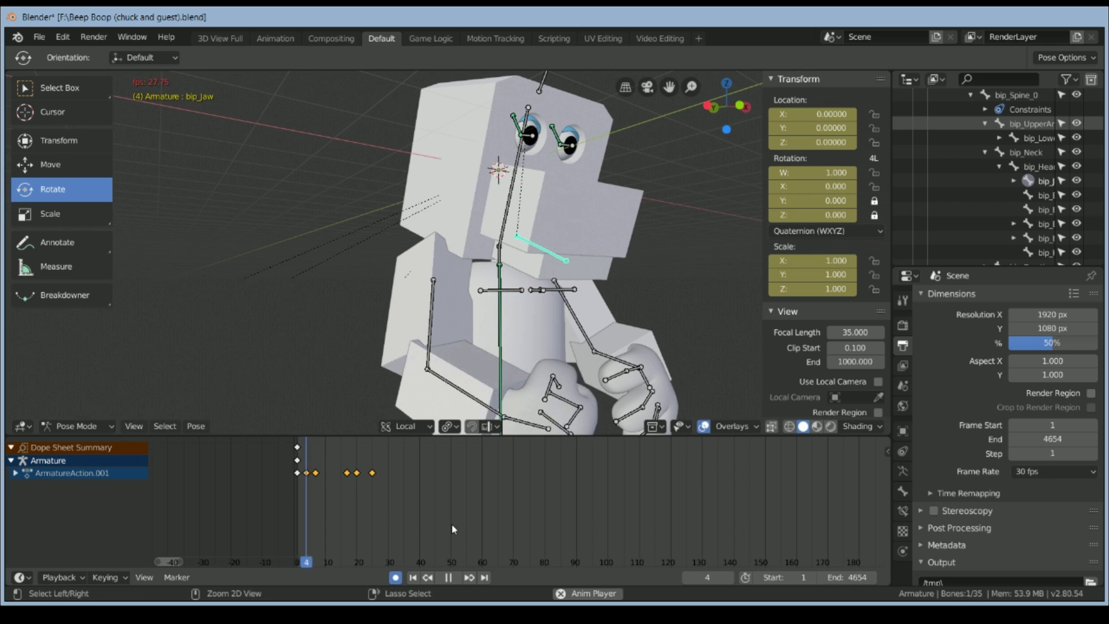
key(space)
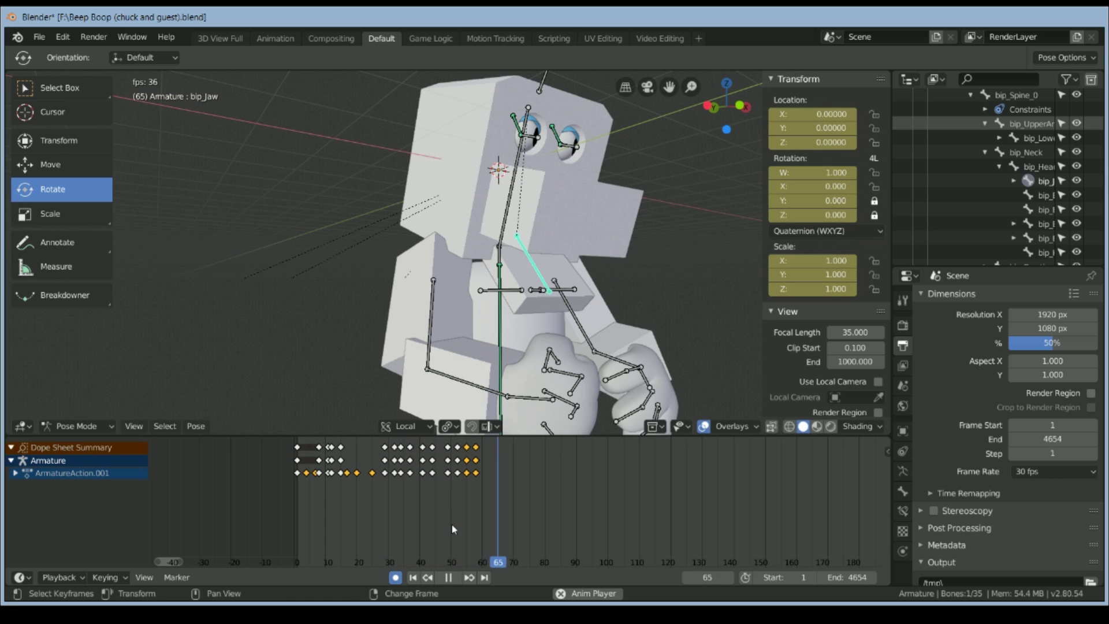
- Replay the first jaw movements and paste the open-jaw keyframe at frame 20 as a hold
scroll(313, 497, up, 5)
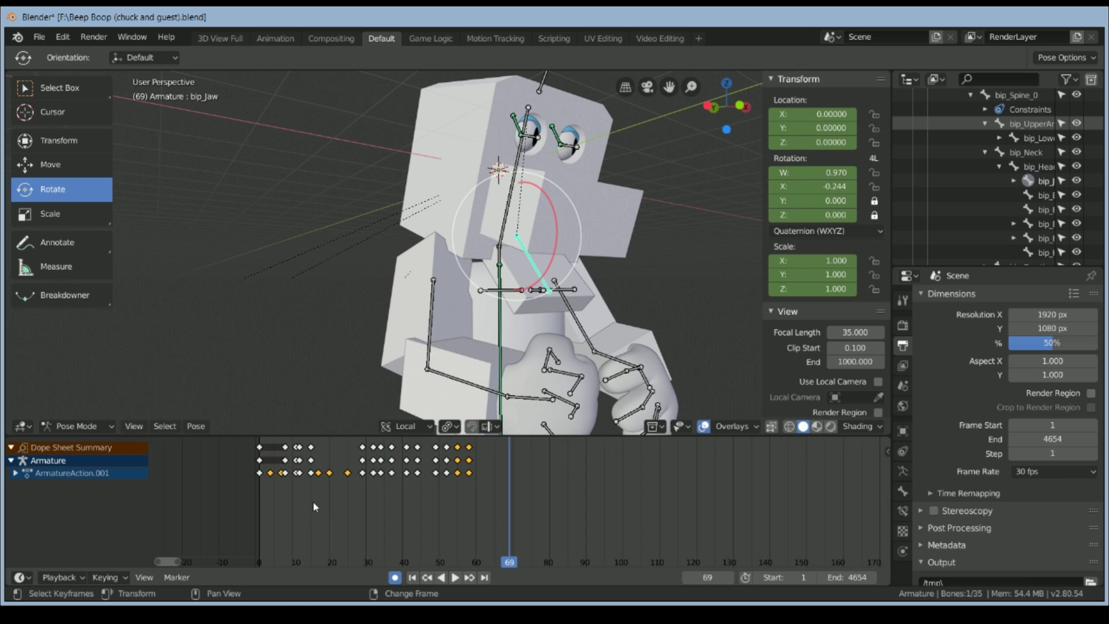
scroll(276, 483, up, 1)
middle_drag(156, 484, 289, 485)
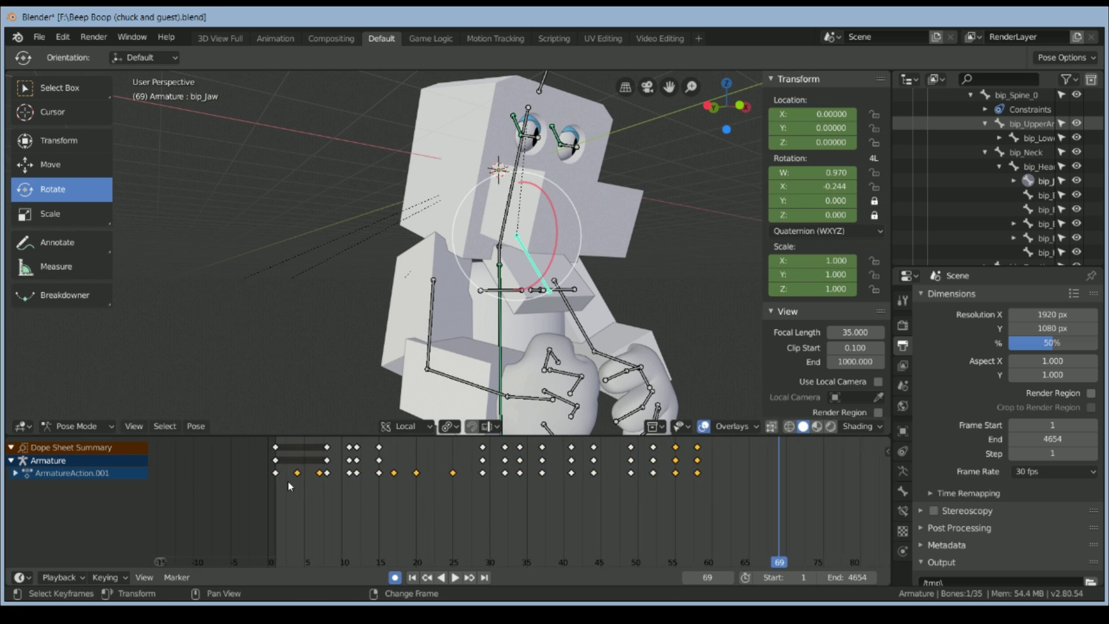
right_click(325, 483)
key(space)
key(space)
right_click(301, 467)
key(space)
key(space)
key(Up)
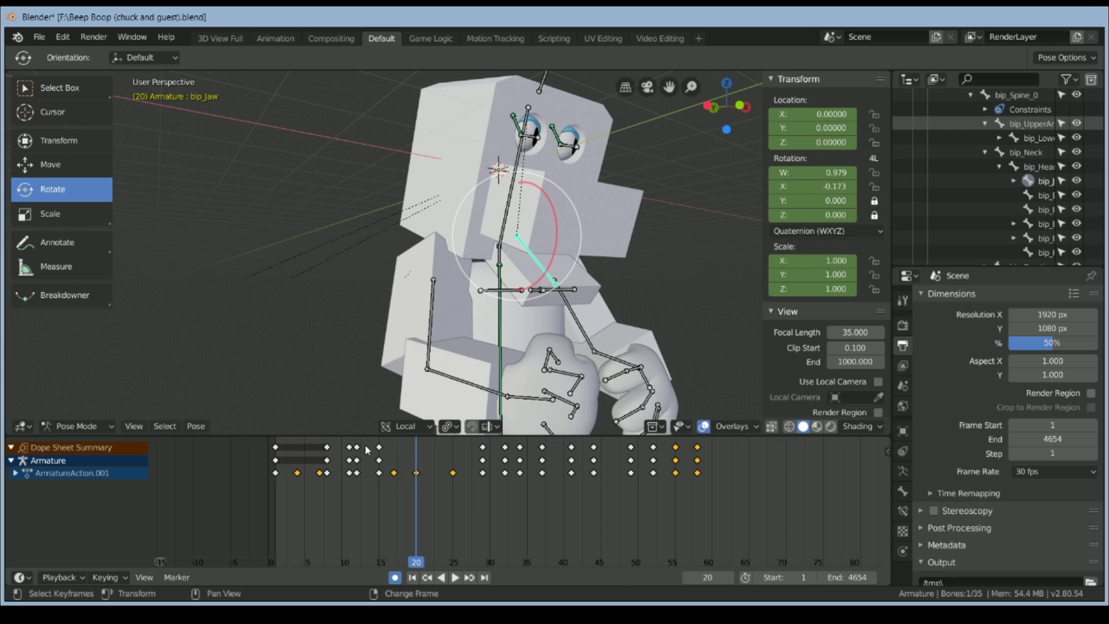
key(ctrl+v)
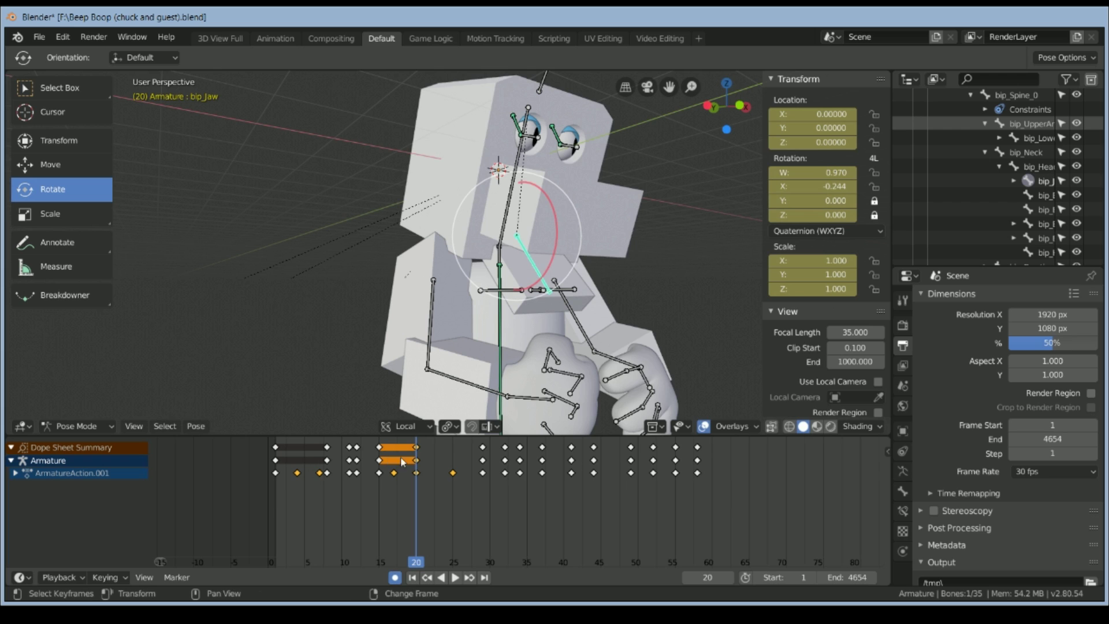
- Copy the closed-jaw keyframe from frame 12 to frame 23
key(Right)
key(Right)
key(Right)
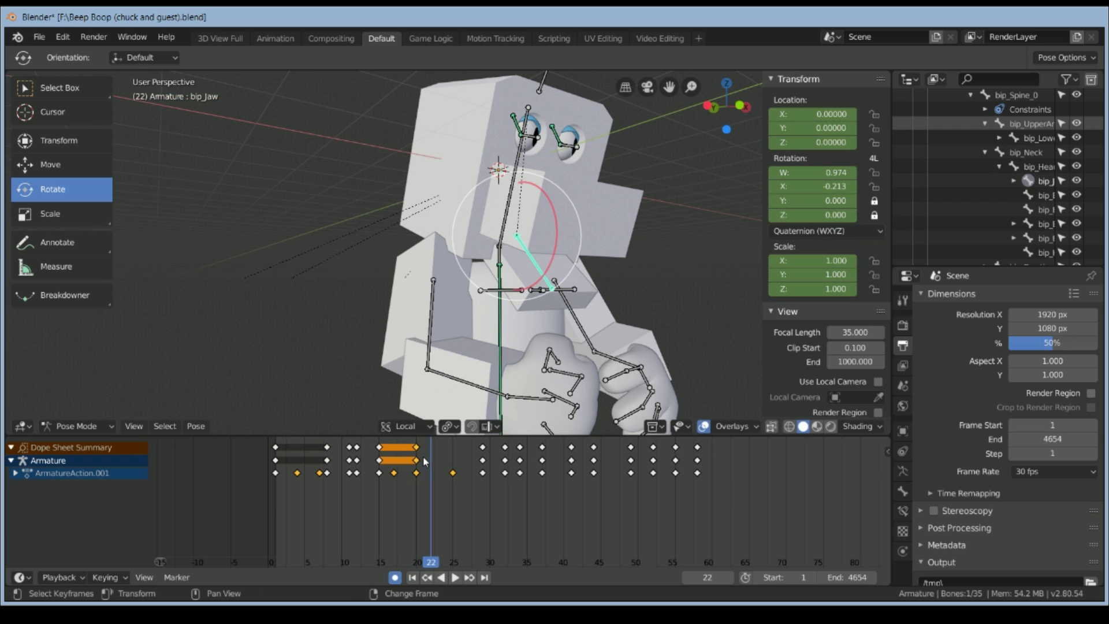
click(356, 447)
key(ctrl+c)
key(ctrl+v)
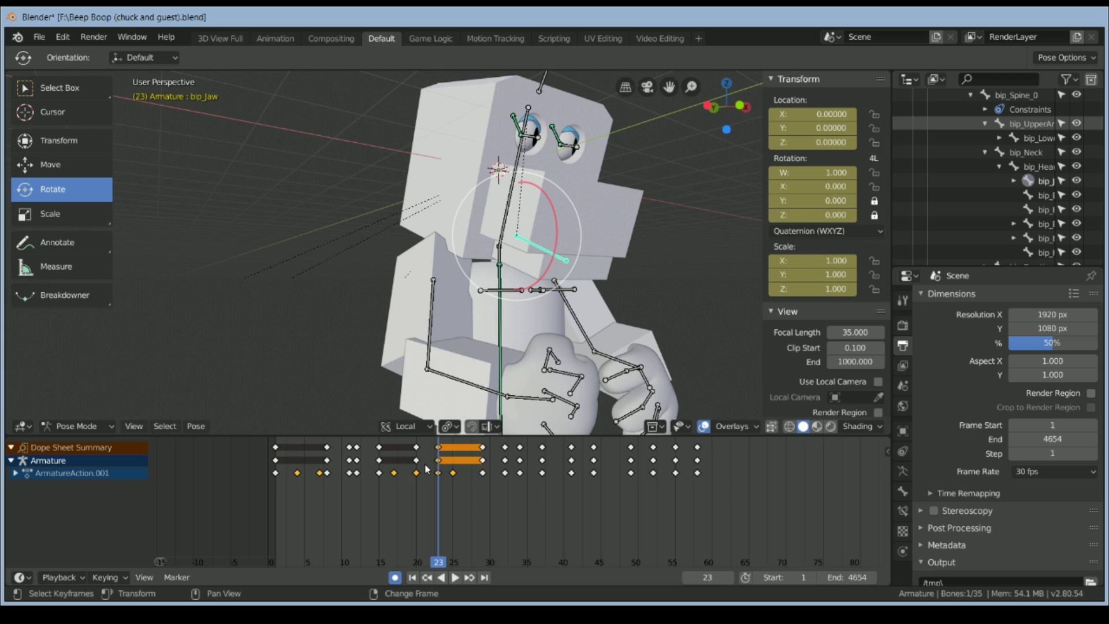
- Copy the open and closed jaw keyframes at frames 20 and 23 and paste the pair at frame 37
click(417, 448)
shift+click(440, 447)
right_drag(534, 470, 543, 472)
key(ctrl+v)
- Paste the same open and closed jaw pair at further audio cues, ending with frames 66 and 69
shift+right_drag(477, 483, 601, 483)
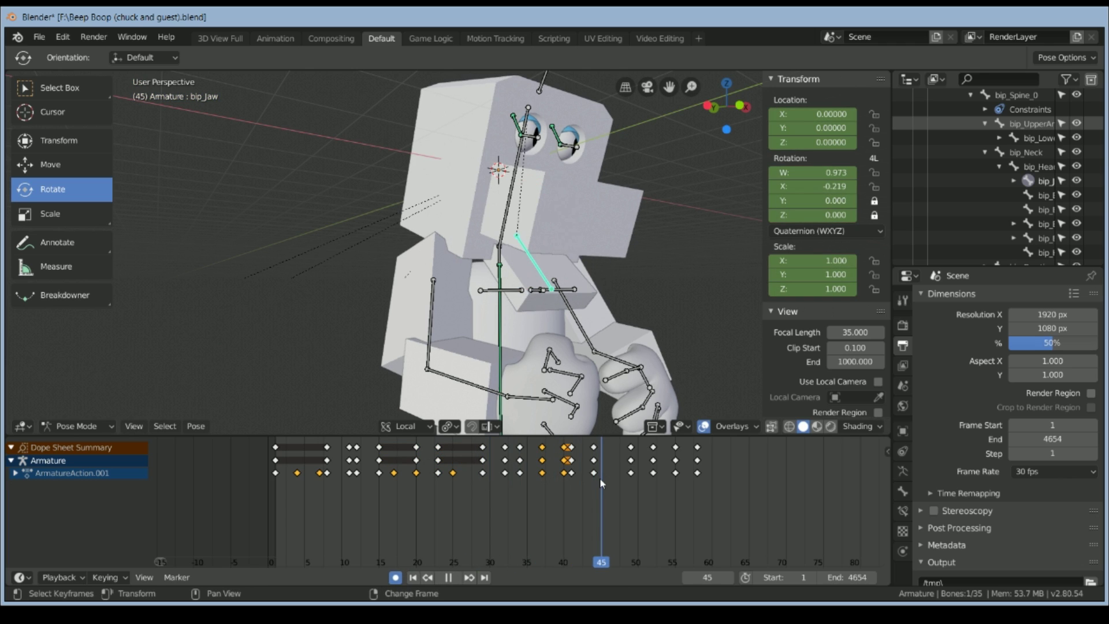
key(ctrl+v)
key(space)
right_click(587, 481)
key(space)
key(ctrl+v)
key(space)
key(space)
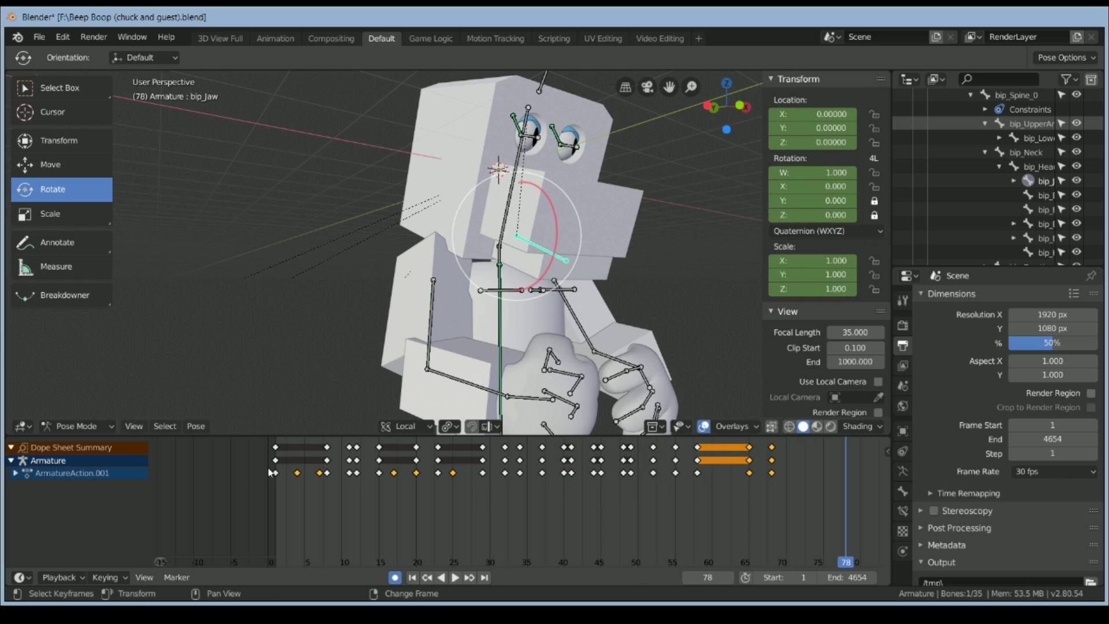
- Play the jaw animation from the start to review its timing against the audio
right_click(250, 472)
key(space)
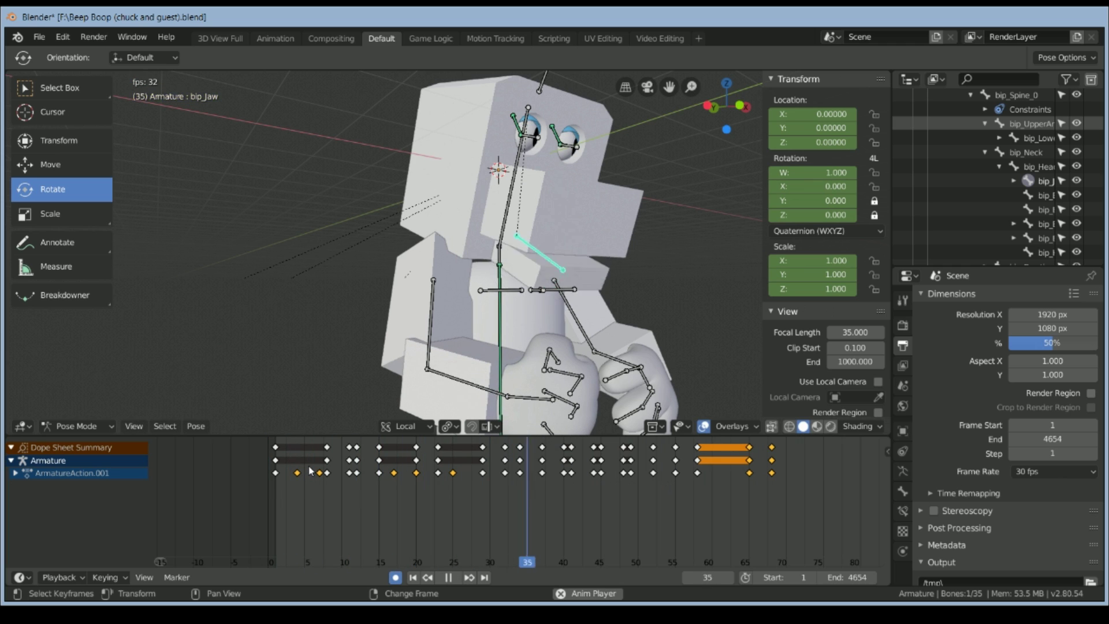
key(space)
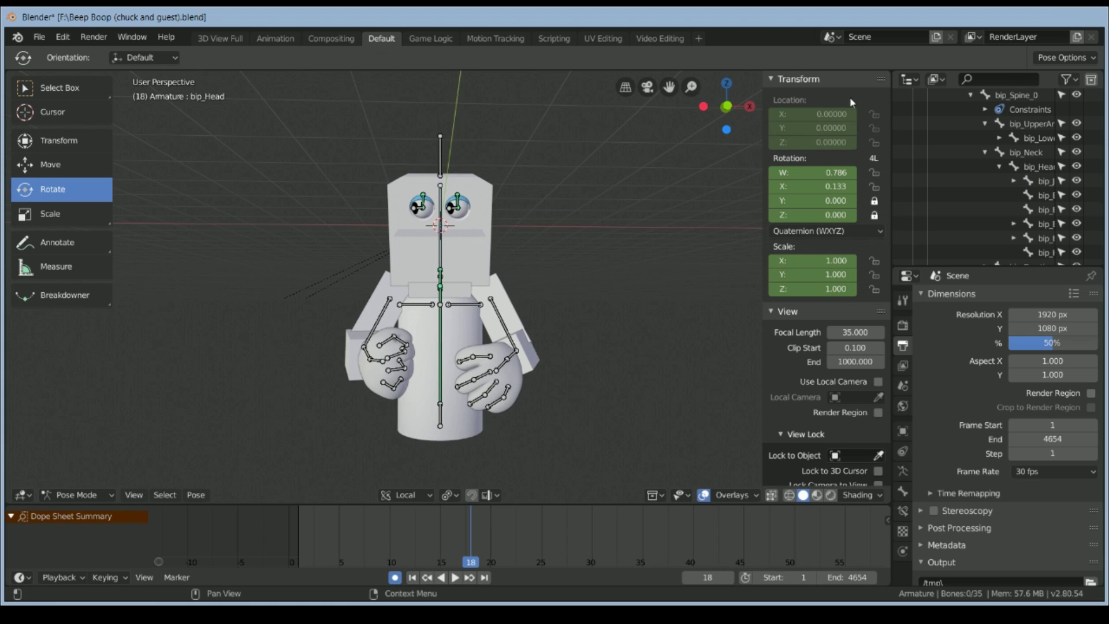
- Select bip_Spine_0 and bip_UpperArm_L together, try rotating both around local Y, and undo the rotation
scroll(430, 375, up, 3)
click(438, 373)
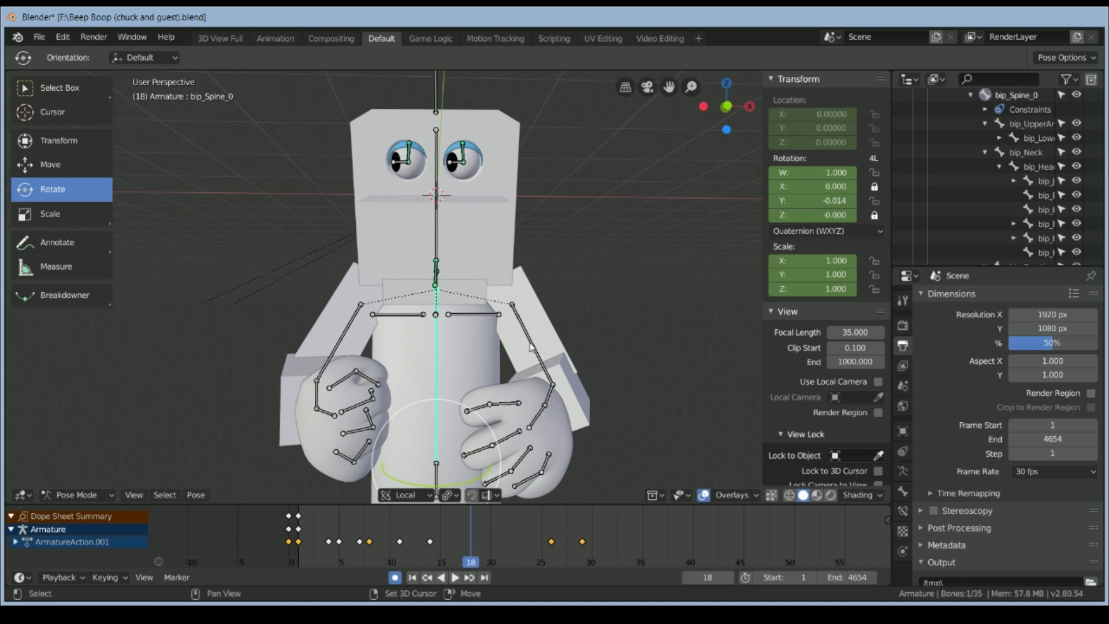
shift+click(539, 359)
shift+middle_drag(497, 370, 513, 283)
drag(430, 383, 410, 459)
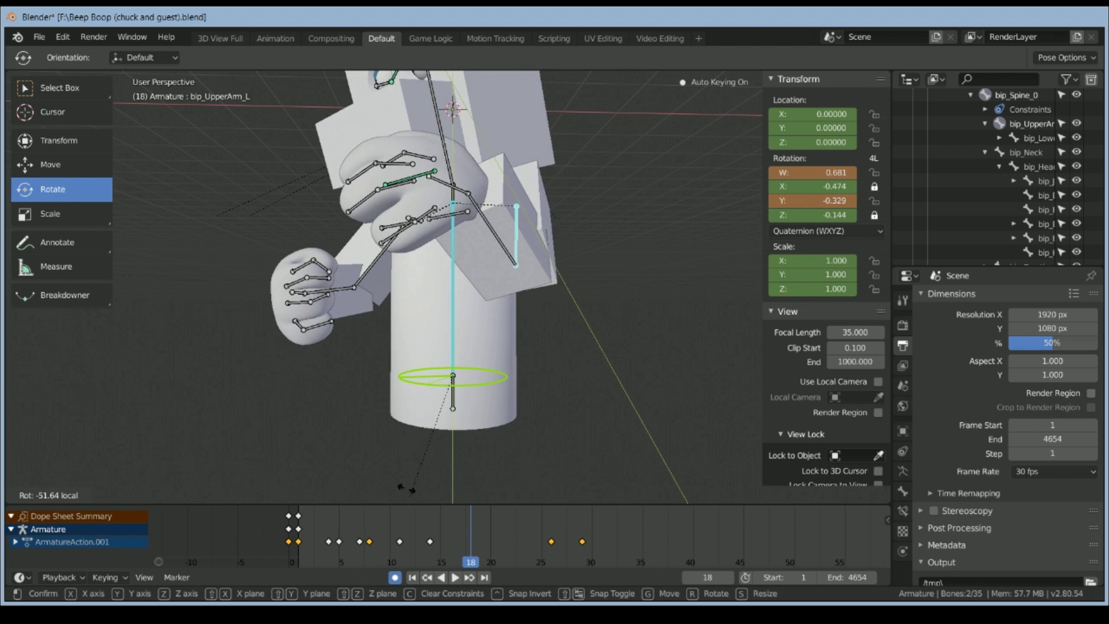
drag(371, 410, 363, 439)
key(ctrl+z)
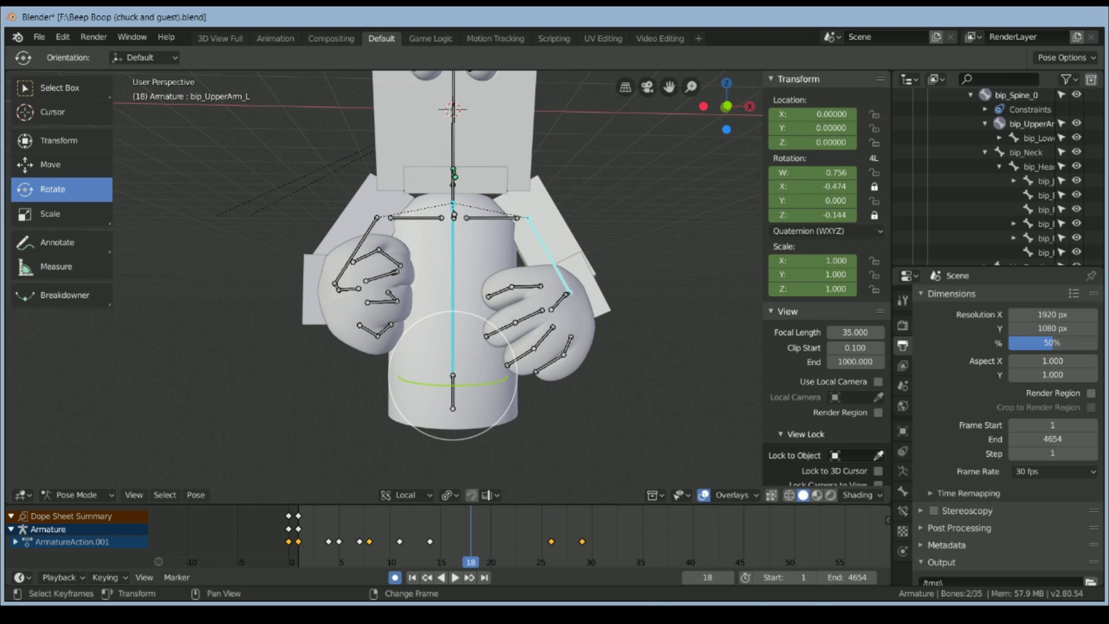